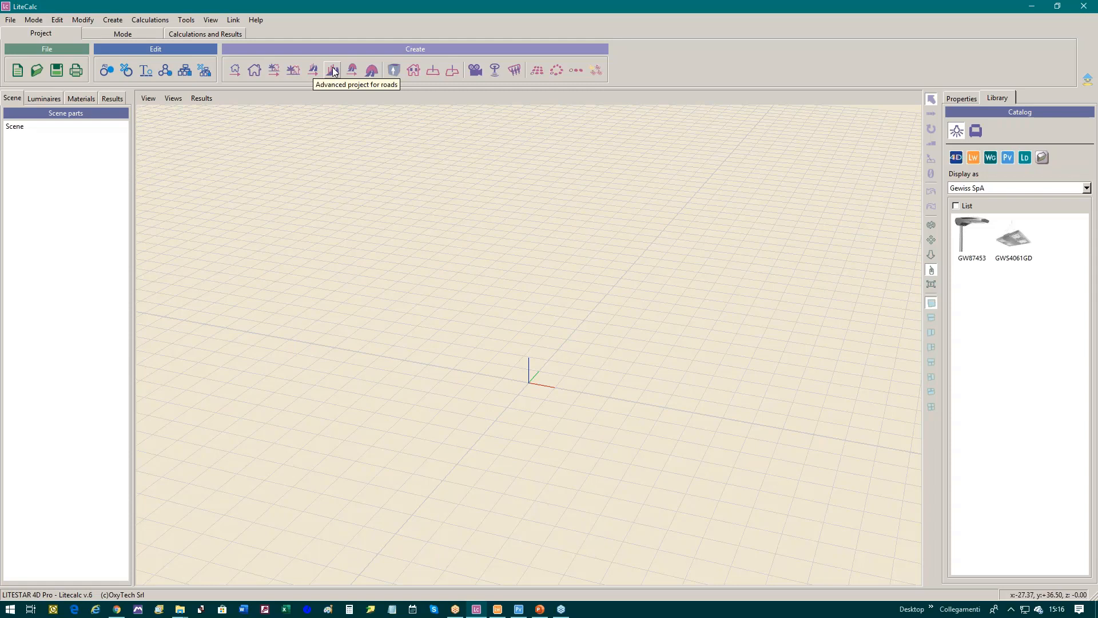
Step: Start an advanced road project and open the input spreadsheet's download page from the automatic road calculation window
{"action": "left_click", "coordinate": [332, 71]}
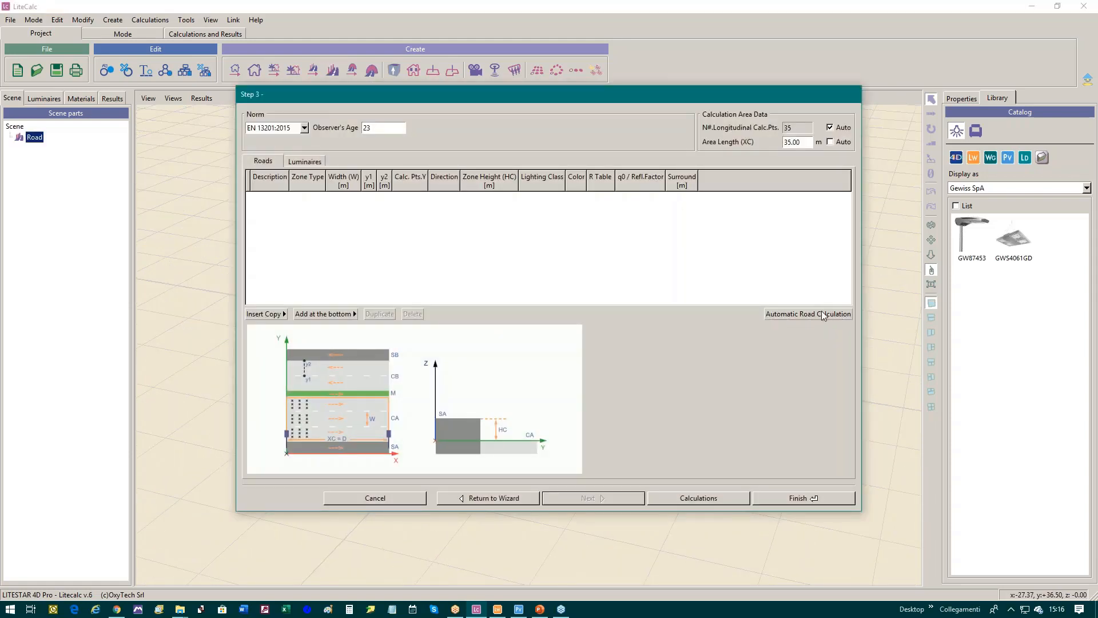
{"action": "left_click", "coordinate": [801, 314]}
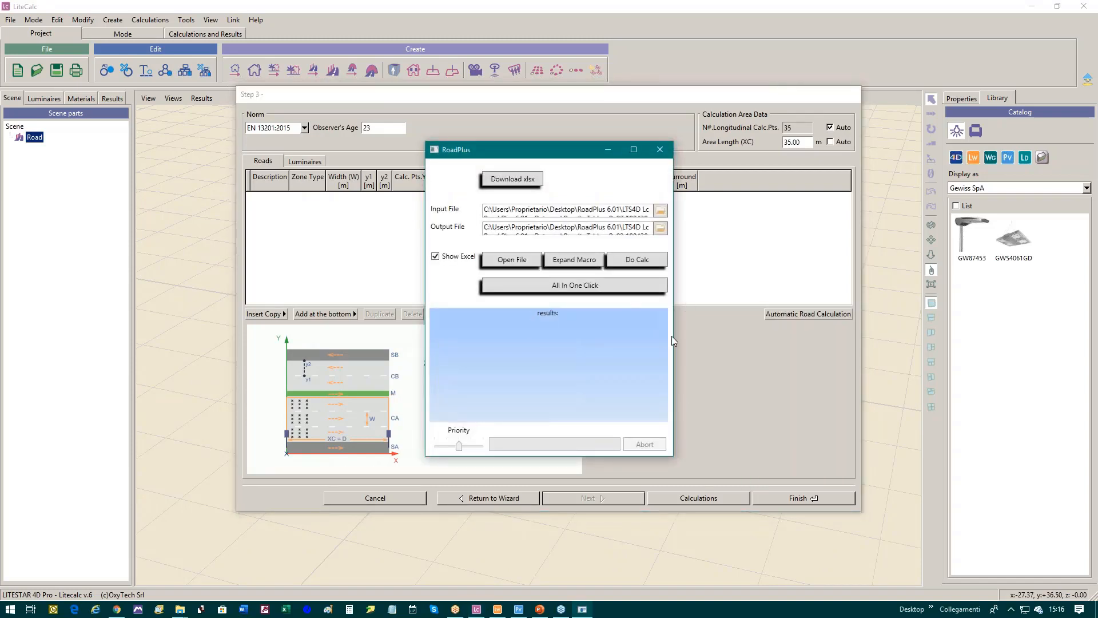
{"action": "left_click_drag", "start_coordinate": [674, 334], "coordinate": [893, 336]}
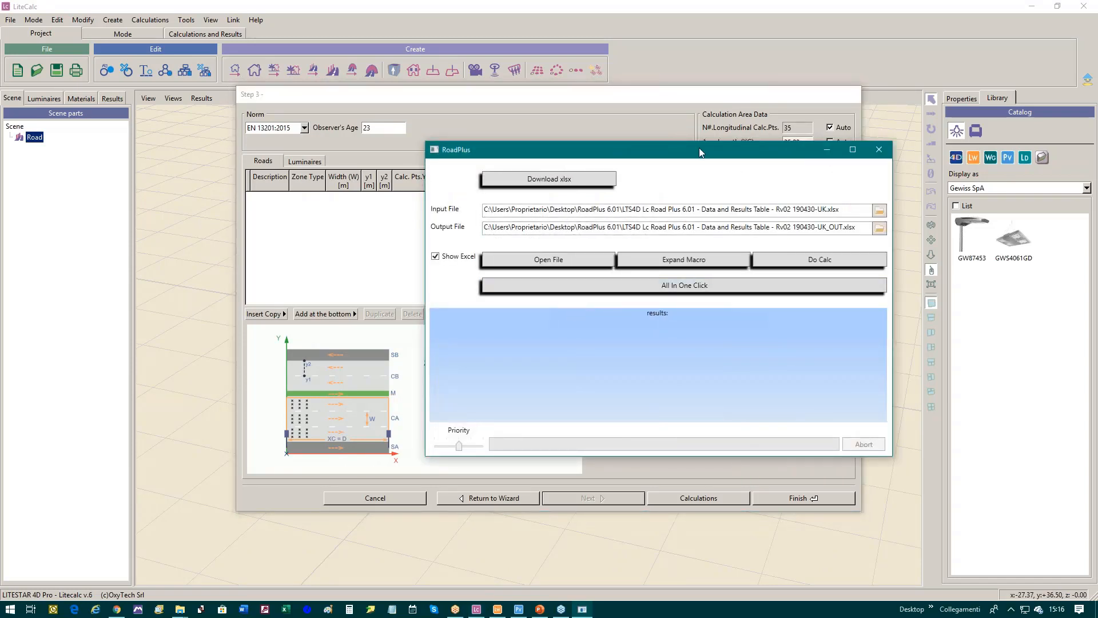
{"action": "left_click_drag", "start_coordinate": [655, 150], "coordinate": [567, 148]}
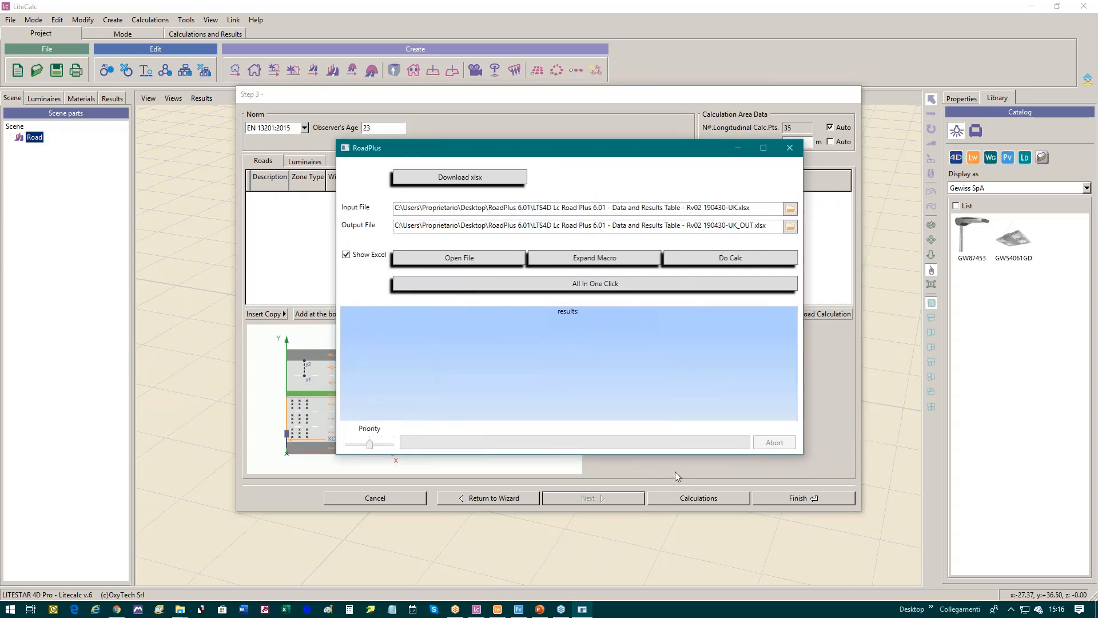
{"action": "left_click", "coordinate": [459, 179]}
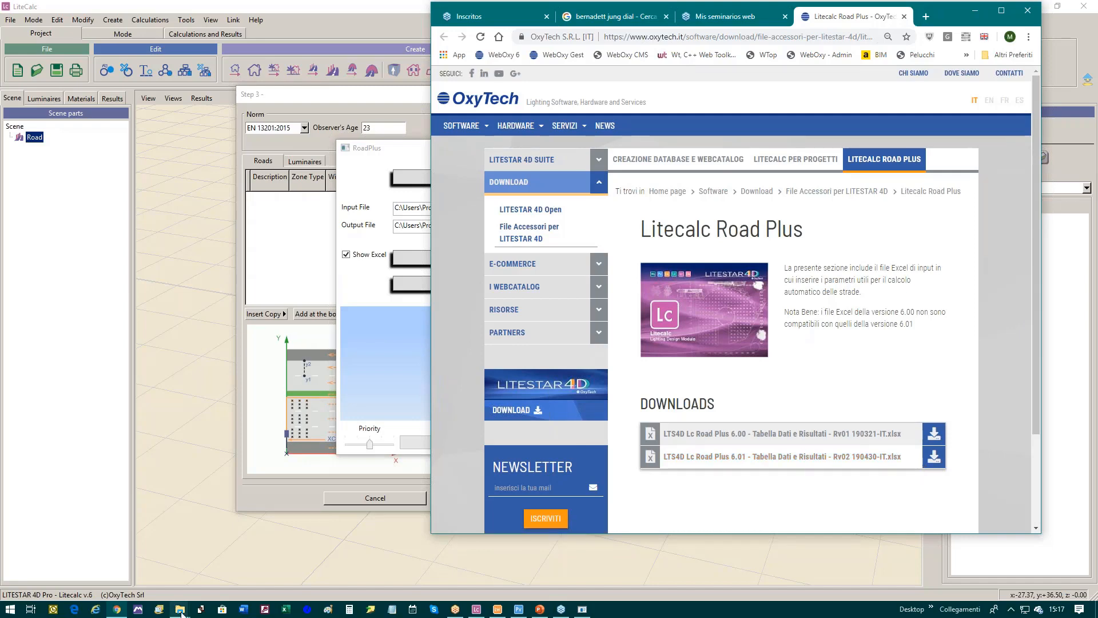
{"action": "left_click", "coordinate": [180, 609]}
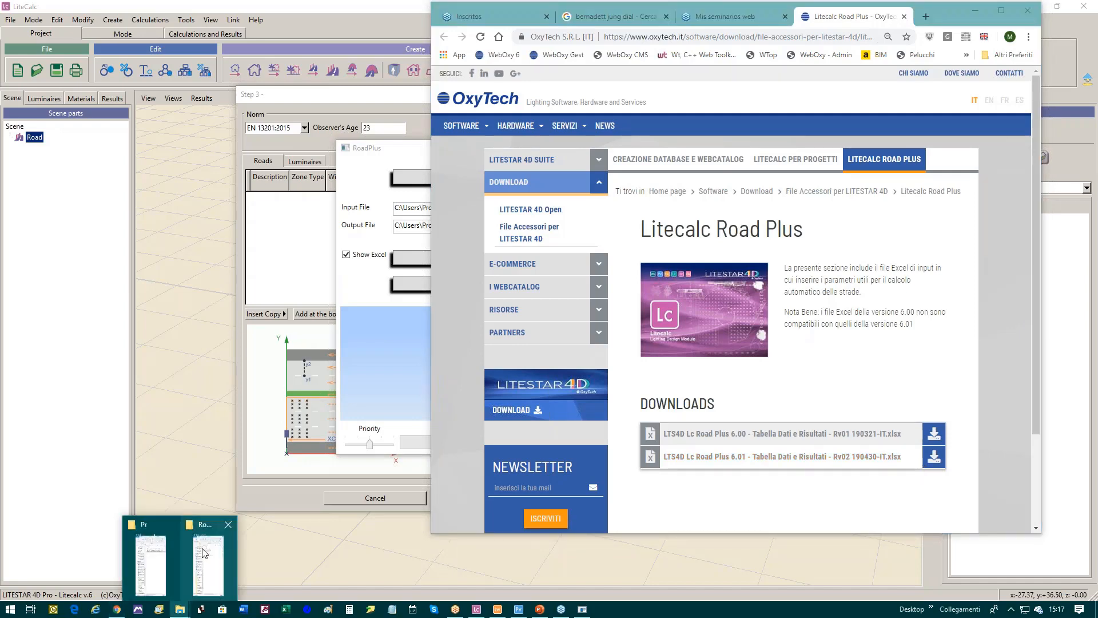
{"action": "mouse_move", "coordinate": [207, 549]}
{"action": "mouse_move", "coordinate": [160, 562]}
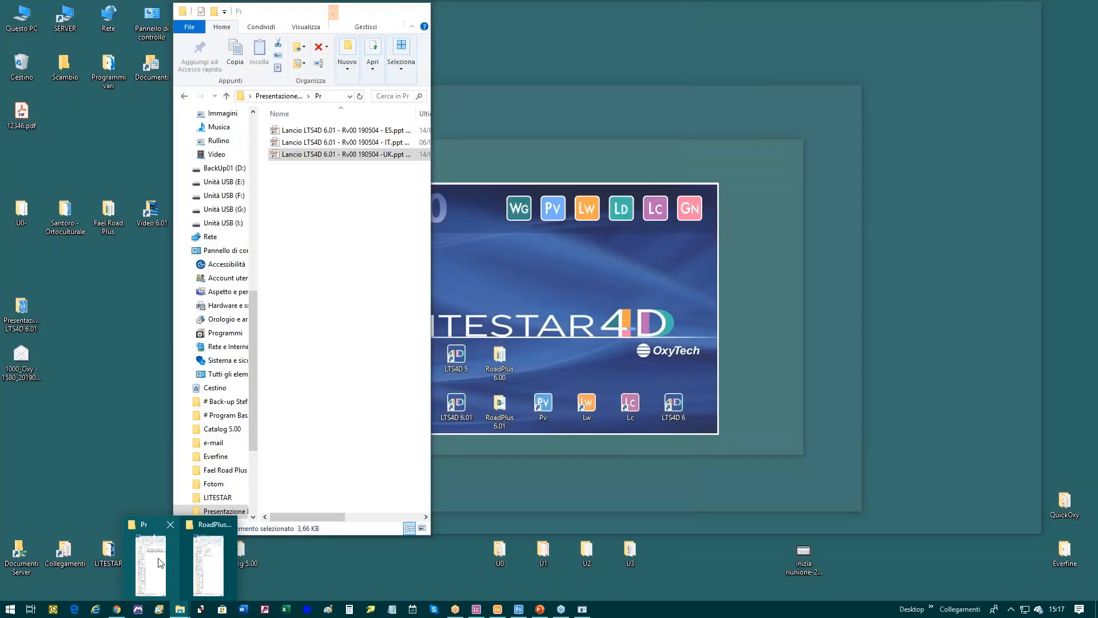
{"action": "left_click", "coordinate": [155, 563]}
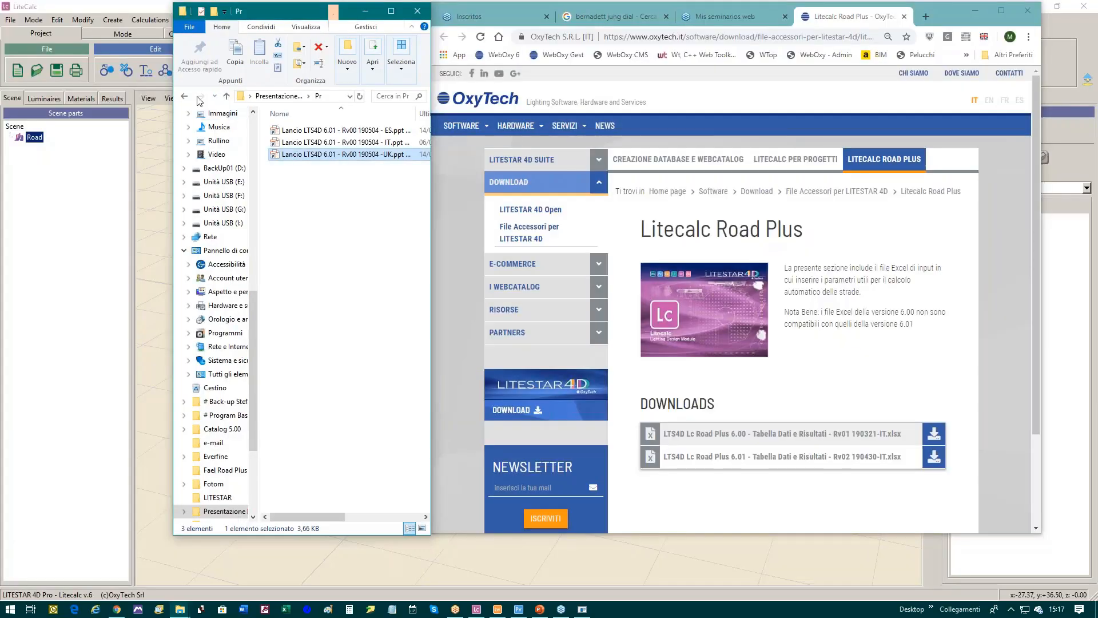
{"action": "left_click", "coordinate": [185, 97]}
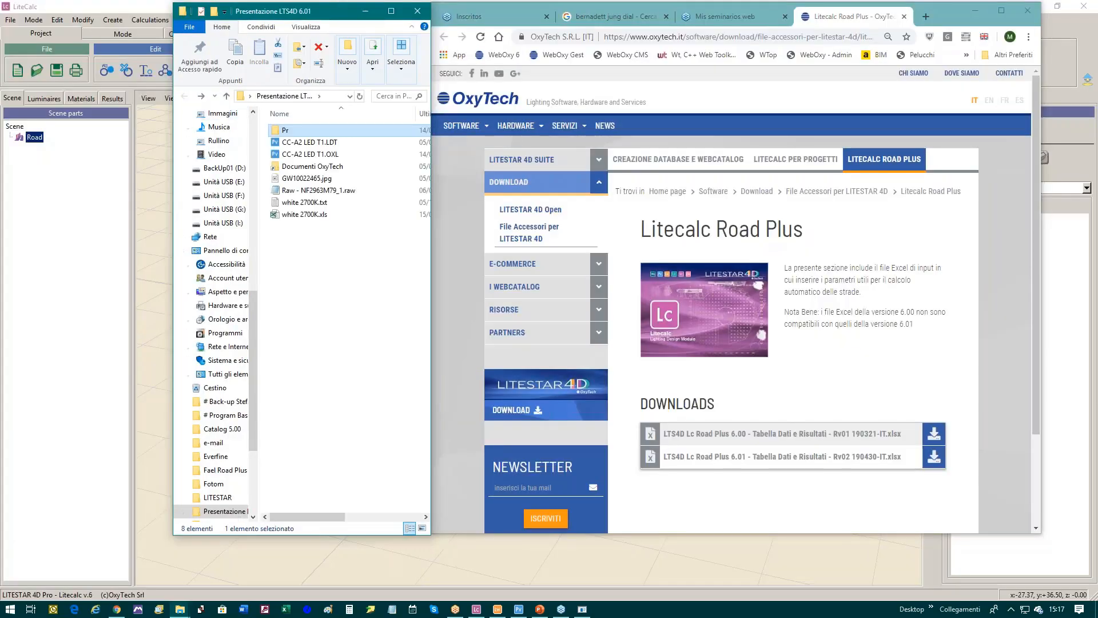
Step: Switch to the RoadPlus 6.01 folder in File Explorer and open Road Plus-UK.xlsx in Excel
{"action": "left_click", "coordinate": [180, 609]}
{"action": "left_click", "coordinate": [201, 570]}
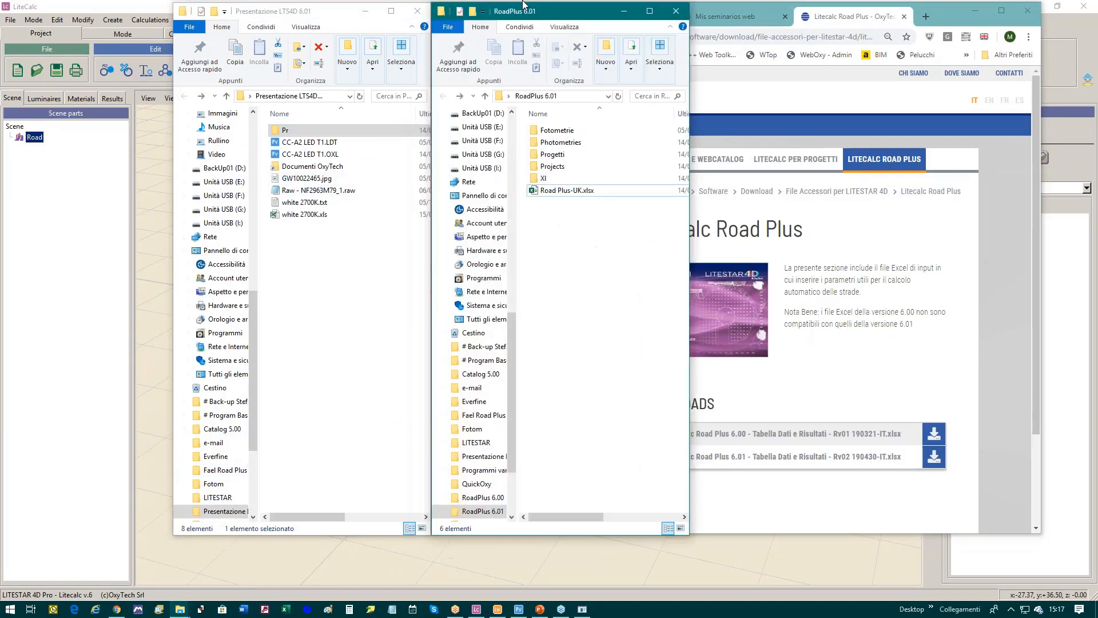
{"action": "left_click_drag", "start_coordinate": [546, 15], "coordinate": [289, 14]}
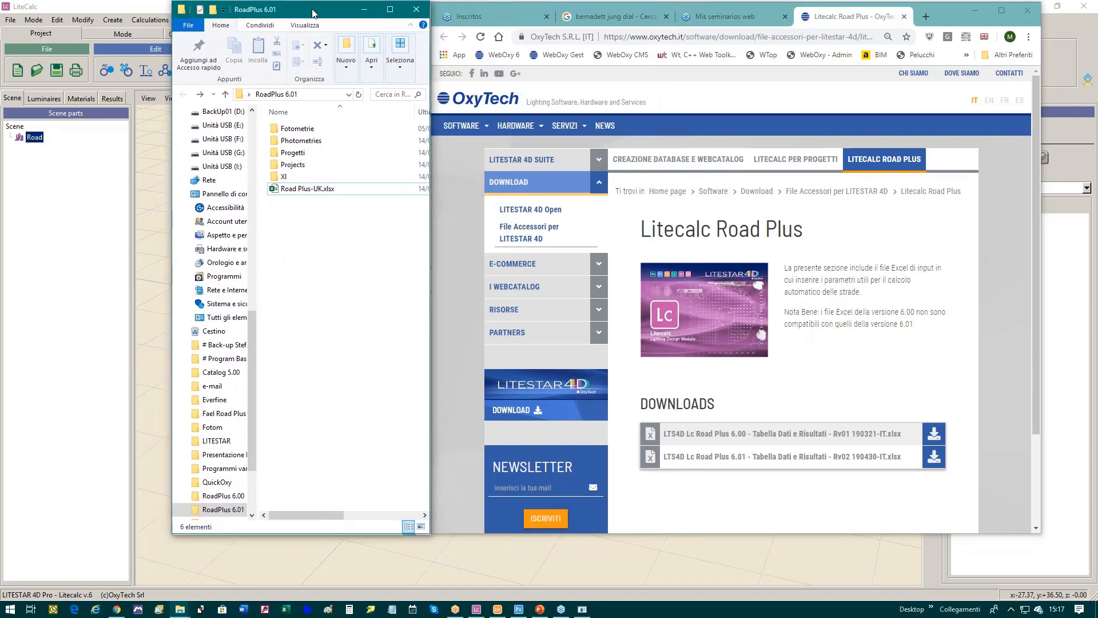
{"action": "double_click", "coordinate": [303, 193]}
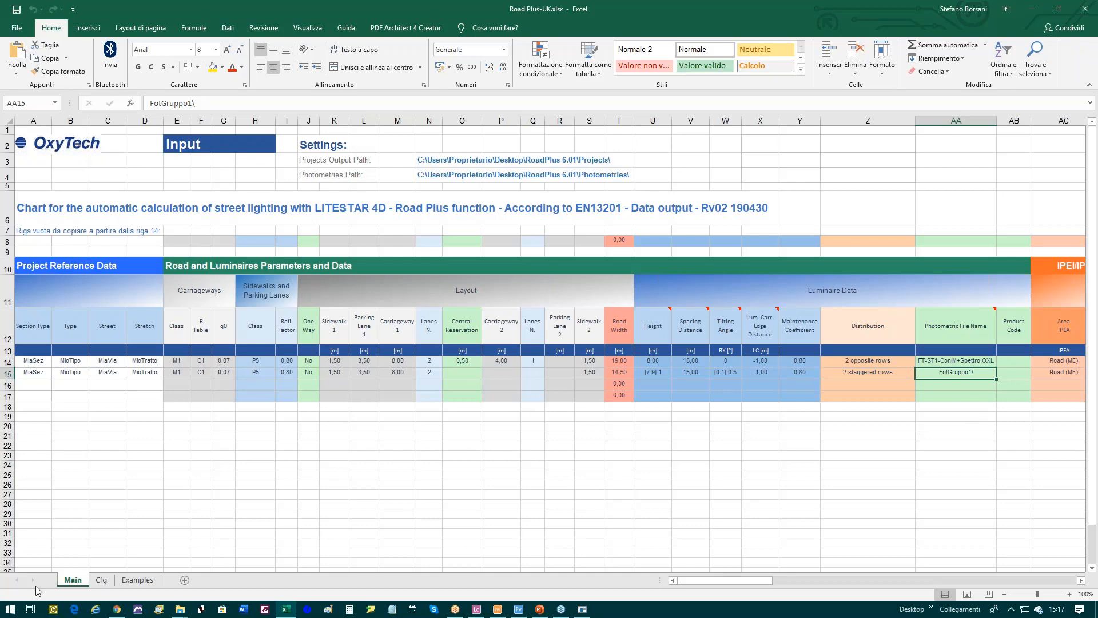
Step: Review the option lists on the Cfg sheet and the blank input rows 14 to 18 on the Examples sheet
{"action": "left_click", "coordinate": [102, 580]}
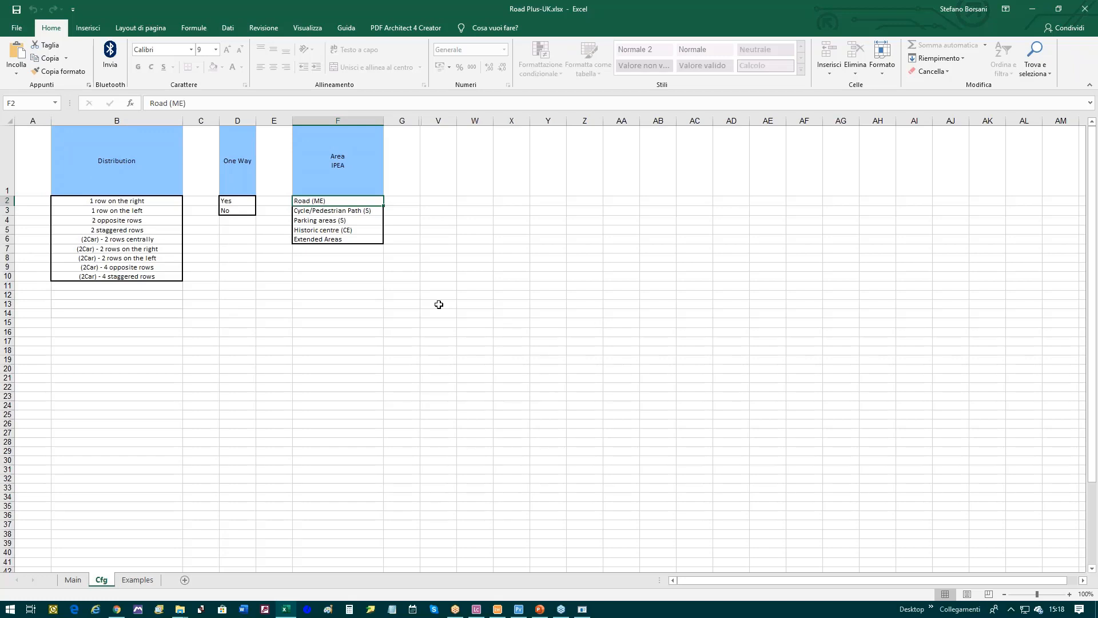
{"action": "left_click", "coordinate": [146, 581]}
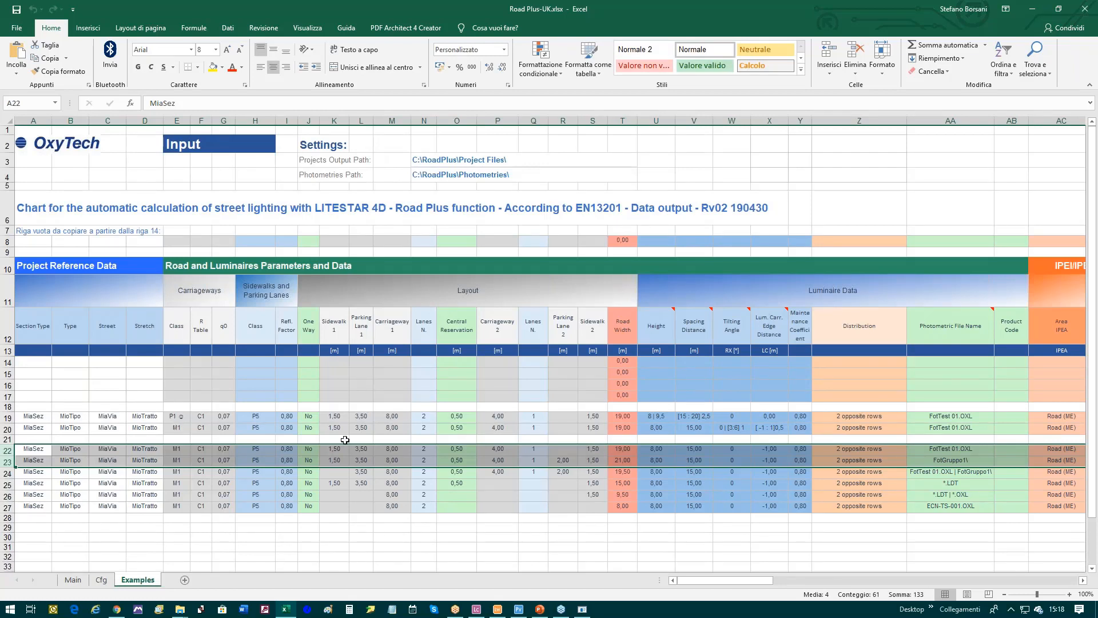
{"action": "left_click_drag", "start_coordinate": [8, 362], "coordinate": [16, 406]}
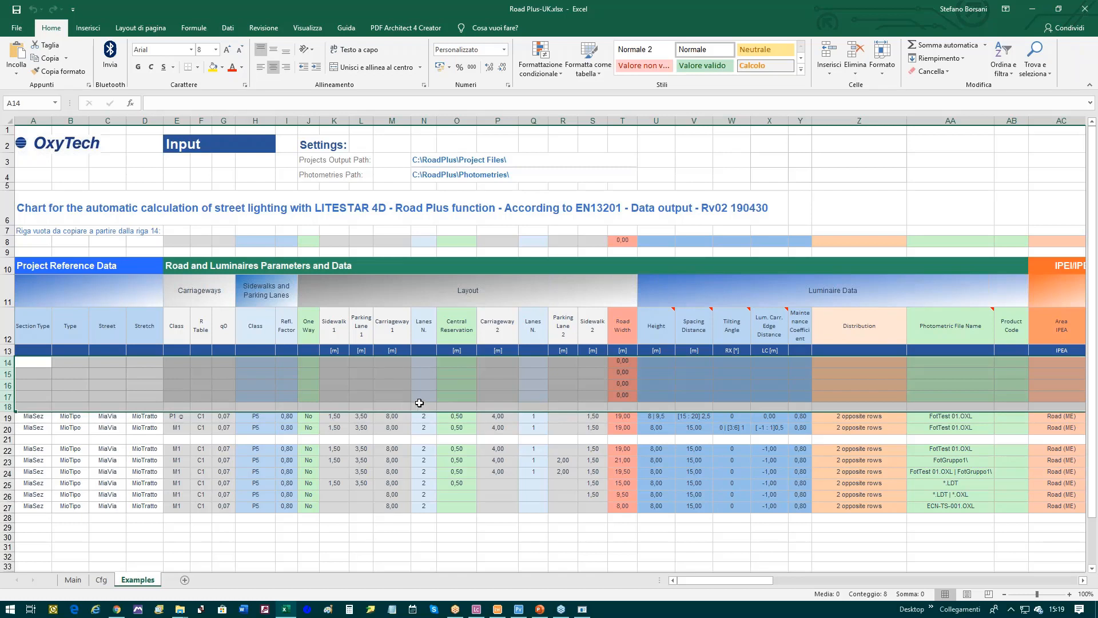
{"action": "left_click", "coordinate": [330, 373]}
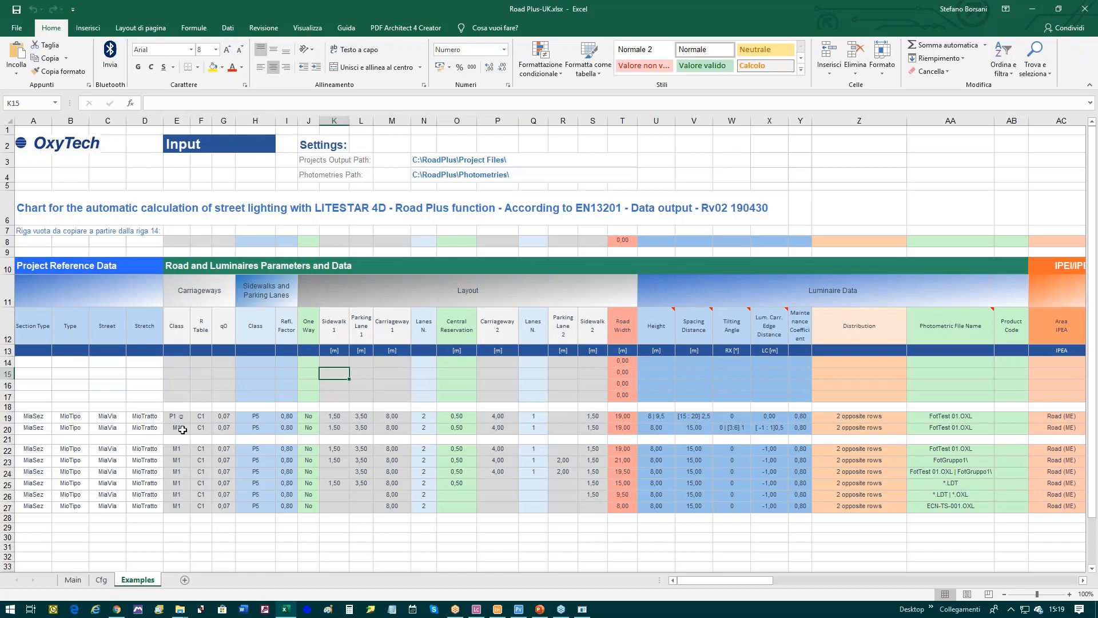
Step: Examine how the luminaire height and spacing distance variations are written in example row 19
{"action": "left_click", "coordinate": [661, 418]}
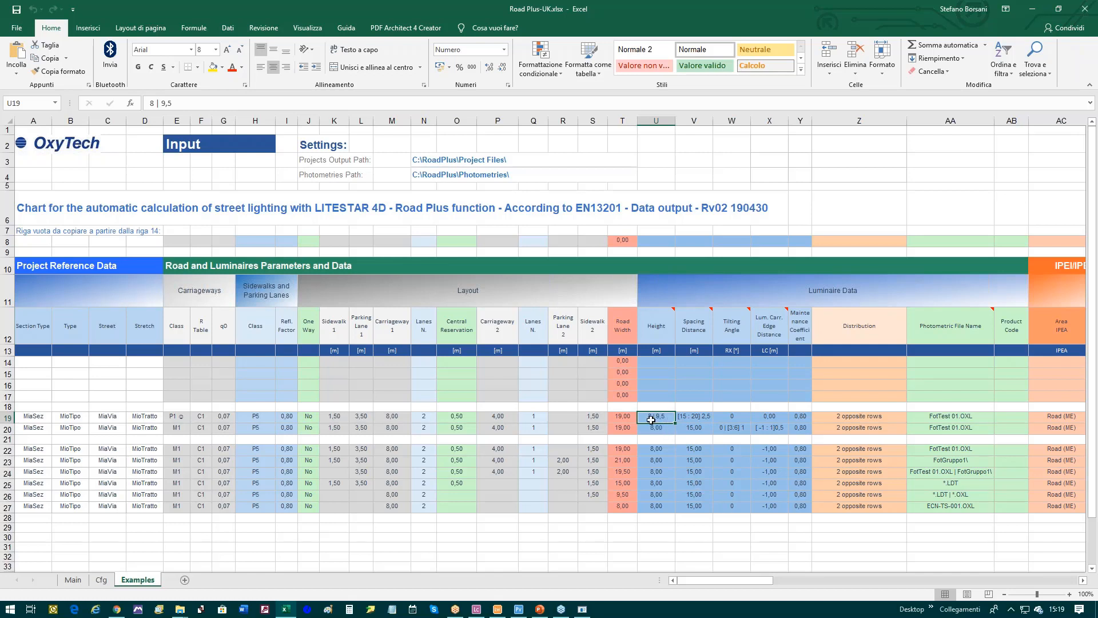
{"action": "mouse_move", "coordinate": [672, 322]}
{"action": "left_click", "coordinate": [690, 417]}
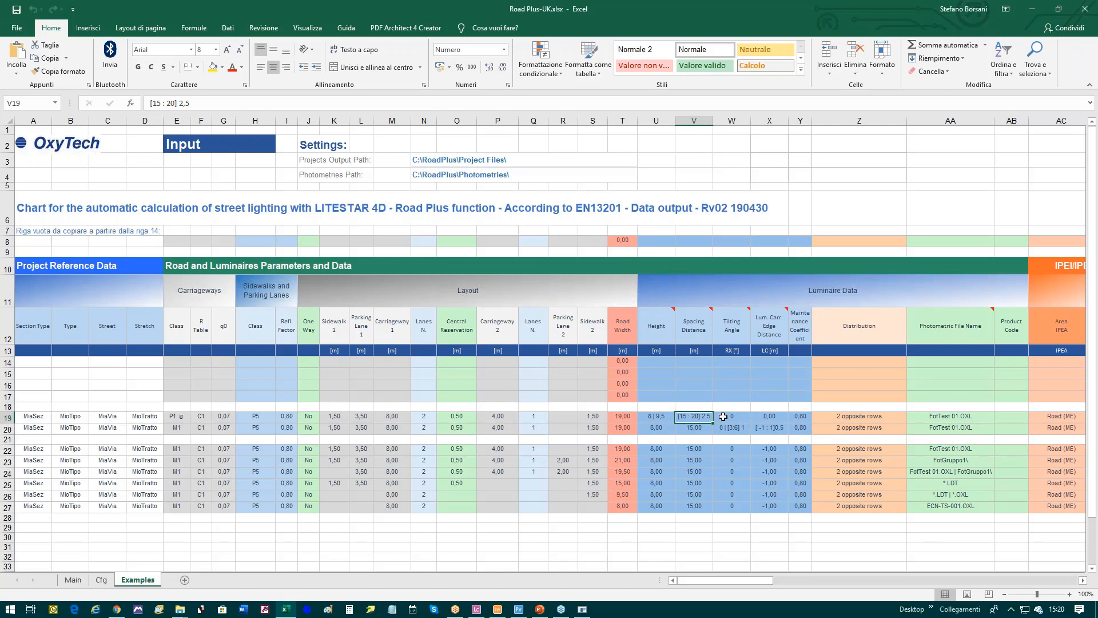
Step: Look along example row 19 from the distribution to the project columns, returning to the photometric file name
{"action": "left_click", "coordinate": [868, 418]}
{"action": "key", "text": "Right"}
{"action": "key", "text": "Right"}
{"action": "key", "text": "Right"}
{"action": "key", "text": "Right"}
{"action": "key", "text": "Right"}
{"action": "key", "text": "Right"}
{"action": "key", "text": "Right"}
{"action": "key", "text": "Right"}
{"action": "key", "text": "Right"}
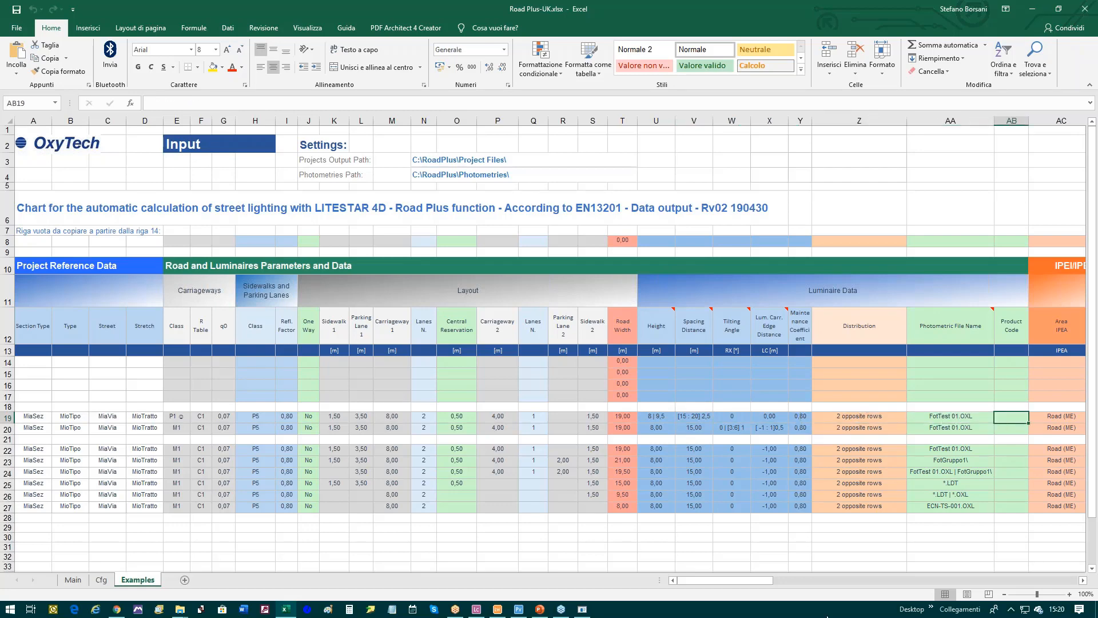
{"action": "key", "text": "Left"}
{"action": "key", "text": "Left"}
{"action": "key", "text": "Left"}
{"action": "key", "text": "Left"}
{"action": "key", "text": "Left"}
{"action": "key", "text": "Left"}
{"action": "key", "text": "Left"}
{"action": "key", "text": "Left"}
{"action": "key", "text": "Left"}
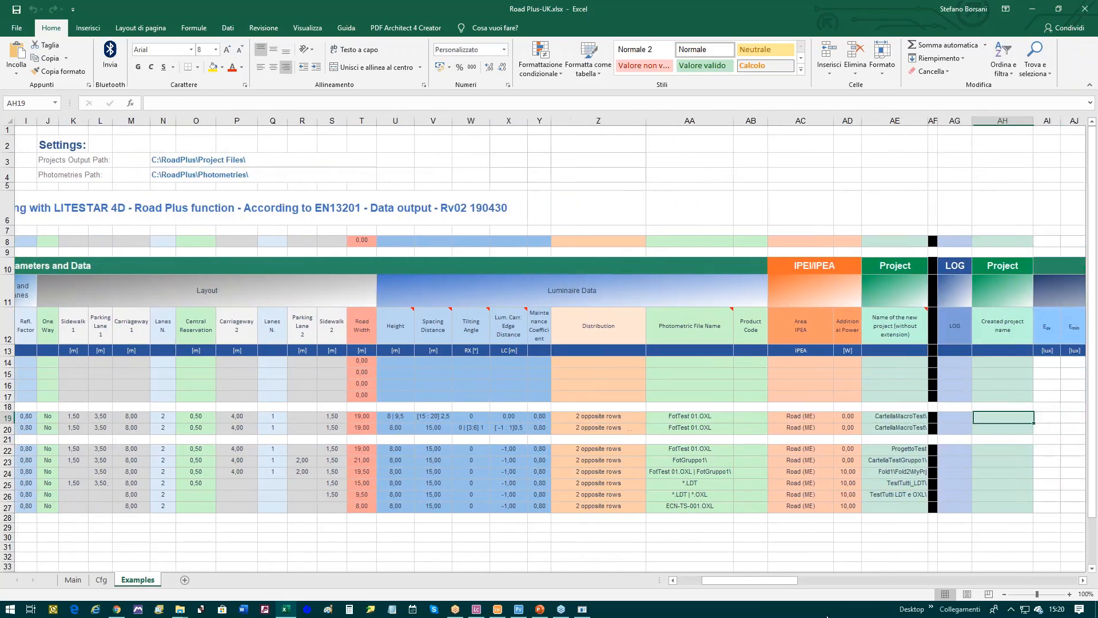
{"action": "key", "text": "Right"}
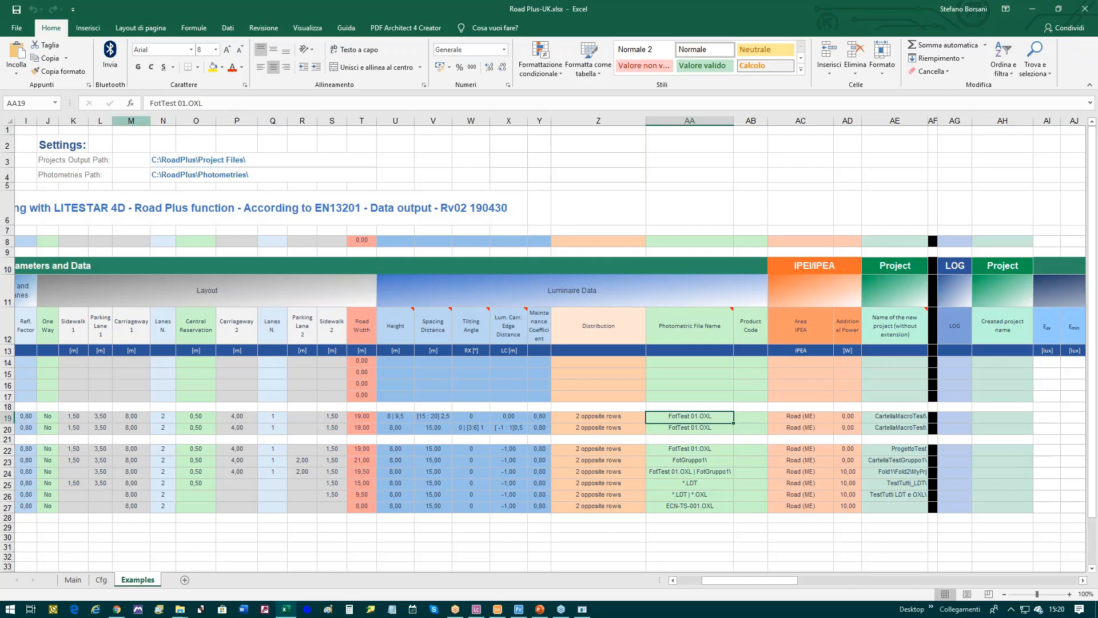
Step: Examine the Photometries Path setting and the example entries for photometric file names and new project names
{"action": "left_click", "coordinate": [170, 174]}
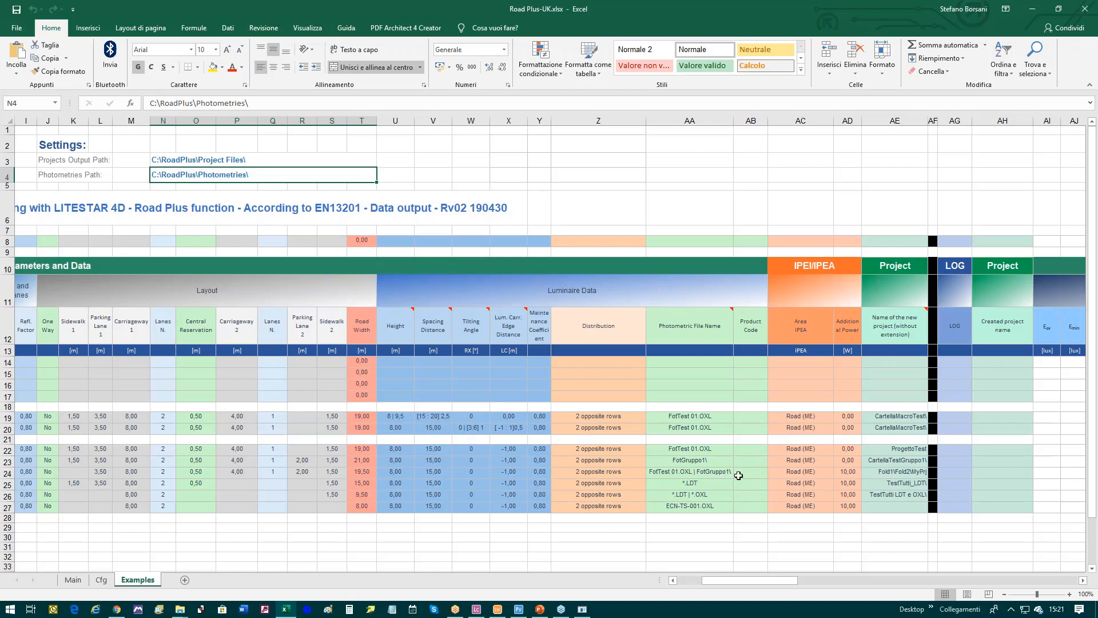
{"action": "left_click", "coordinate": [682, 485]}
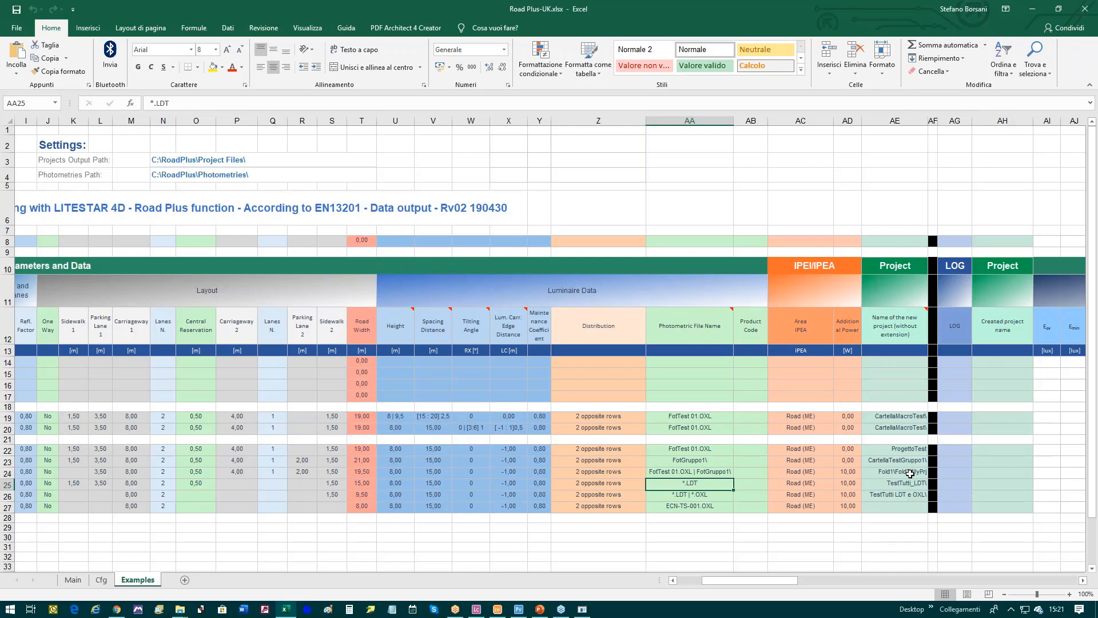
{"action": "left_click", "coordinate": [907, 506]}
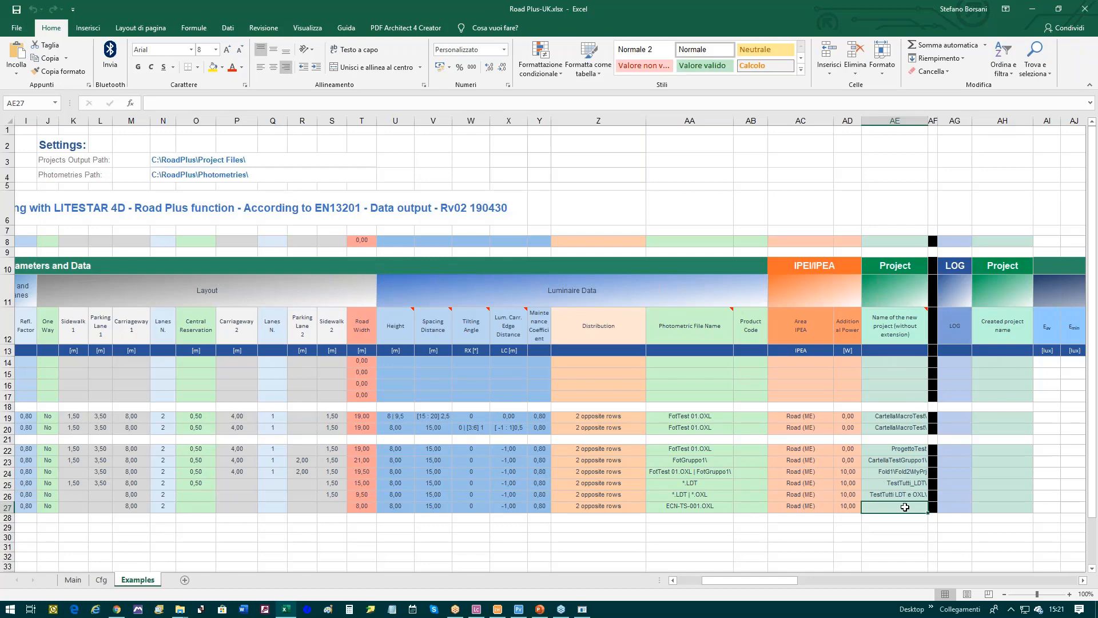
Step: Look across example row 27 from the section type to the new project name column
{"action": "key", "text": "ctrl+Left"}
{"action": "key", "text": "ctrl+Left"}
{"action": "key", "text": "ctrl+Left"}
{"action": "key", "text": "ctrl+Left"}
{"action": "key", "text": "ctrl+Left"}
{"action": "key", "text": "ctrl+Left"}
{"action": "key", "text": "ctrl+Left"}
{"action": "key", "text": "ctrl+Left"}
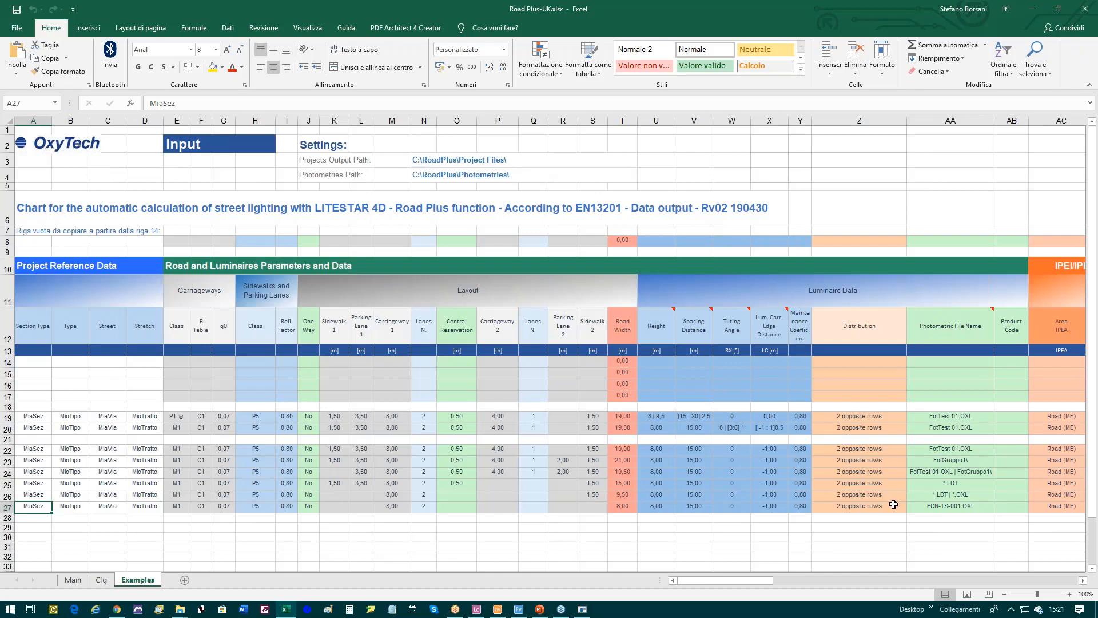
{"action": "key", "text": "Right"}
{"action": "key", "text": "Right"}
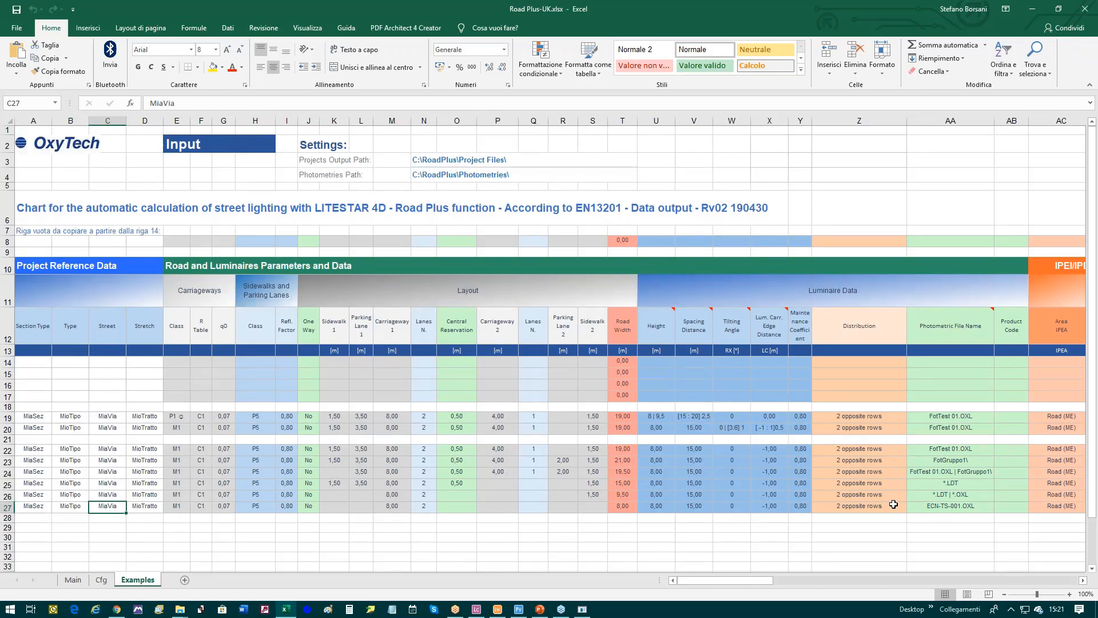
{"action": "key", "text": "Right"}
{"action": "key", "text": "Right"}
{"action": "key", "text": "Right"}
{"action": "key", "text": "Right"}
{"action": "key", "text": "Right"}
{"action": "key", "text": "Right"}
{"action": "key", "text": "Right"}
{"action": "key", "text": "Right"}
{"action": "key", "text": "Right"}
{"action": "key", "text": "Right"}
{"action": "key", "text": "Right"}
{"action": "key", "text": "Right"}
{"action": "key", "text": "Right"}
{"action": "key", "text": "Right"}
{"action": "key", "text": "Right"}
{"action": "key", "text": "Right"}
{"action": "key", "text": "Right"}
{"action": "key", "text": "Right"}
{"action": "key", "text": "Right"}
{"action": "key", "text": "Right"}
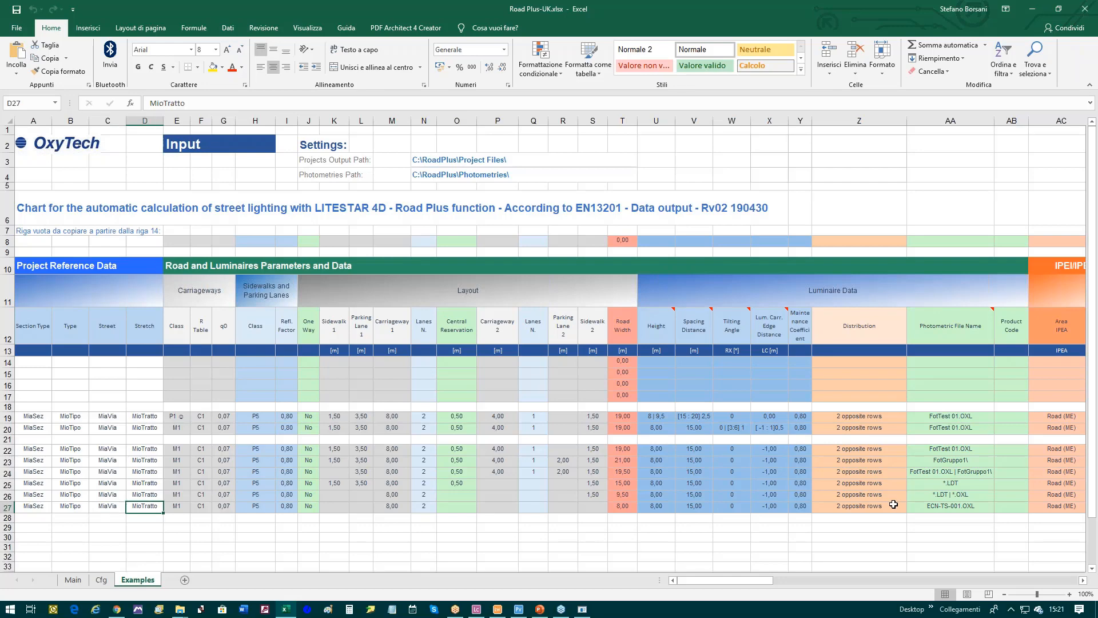
{"action": "key", "text": "Right"}
{"action": "key", "text": "Right"}
{"action": "key", "text": "Right"}
{"action": "key", "text": "Right"}
{"action": "key", "text": "Right"}
{"action": "key", "text": "Right"}
{"action": "key", "text": "Right"}
{"action": "key", "text": "Right"}
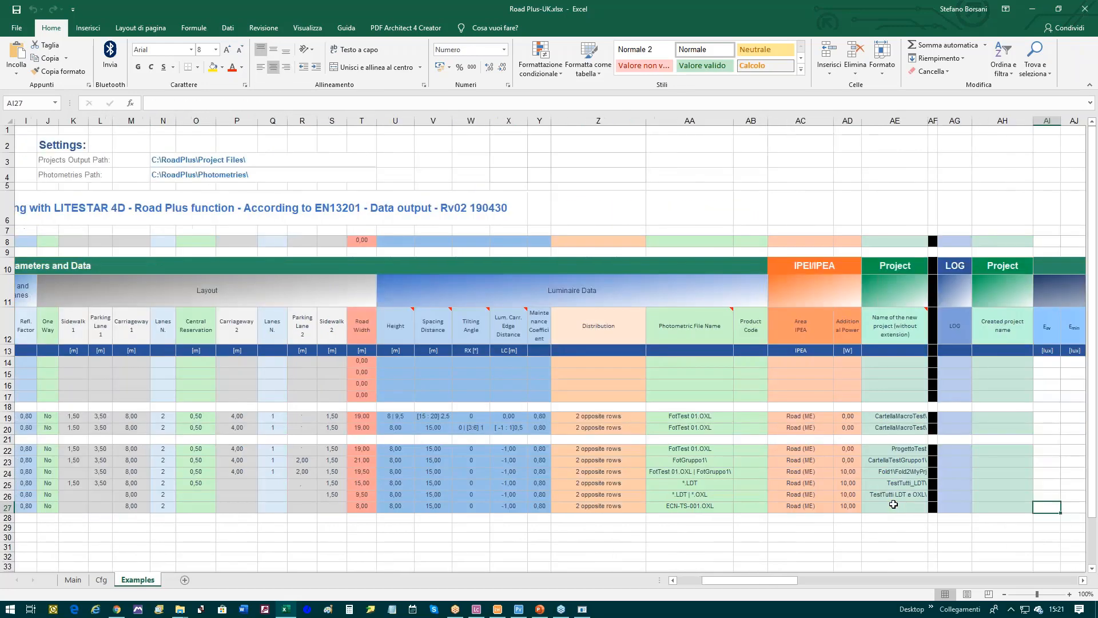
{"action": "key", "text": "Left"}
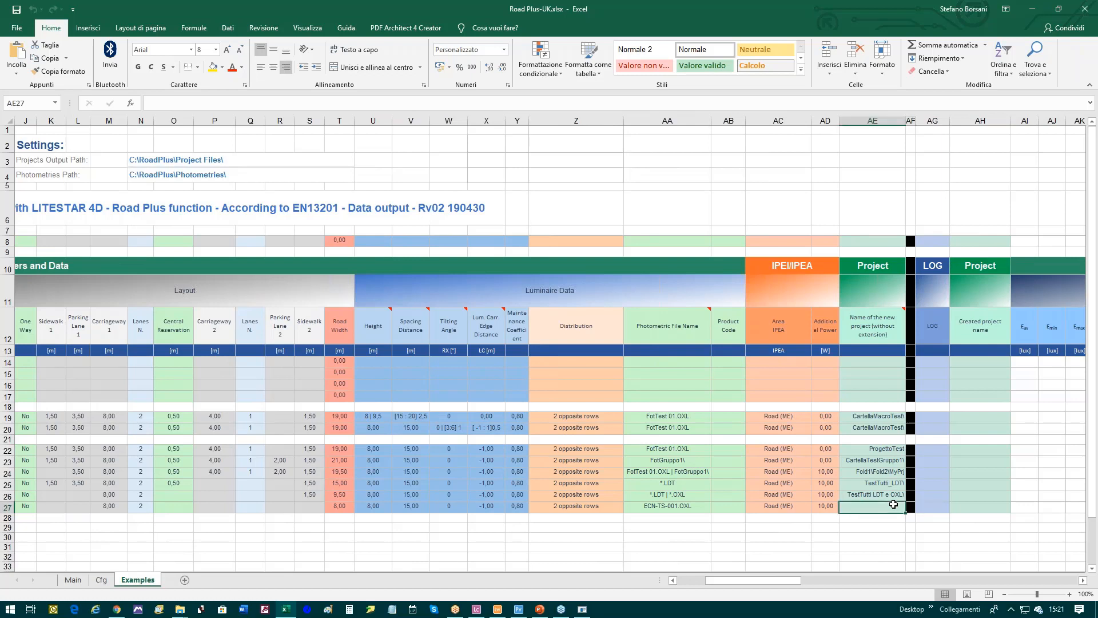
Step: Examine the new project name entries in example rows 26, 25 and 24
{"action": "key", "text": "Up"}
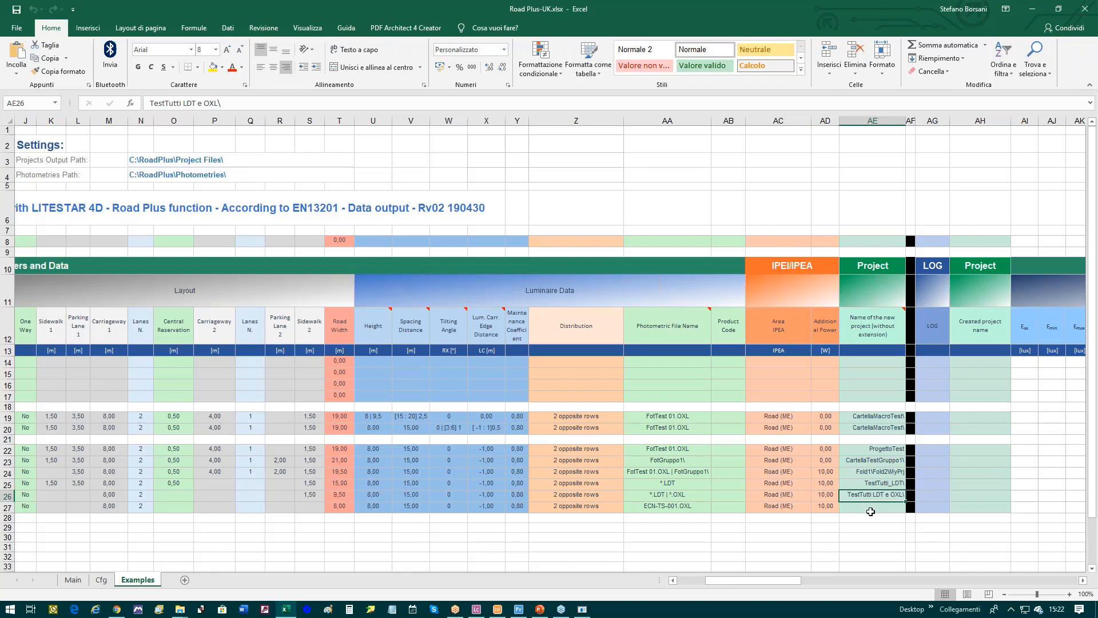
{"action": "left_click", "coordinate": [881, 483]}
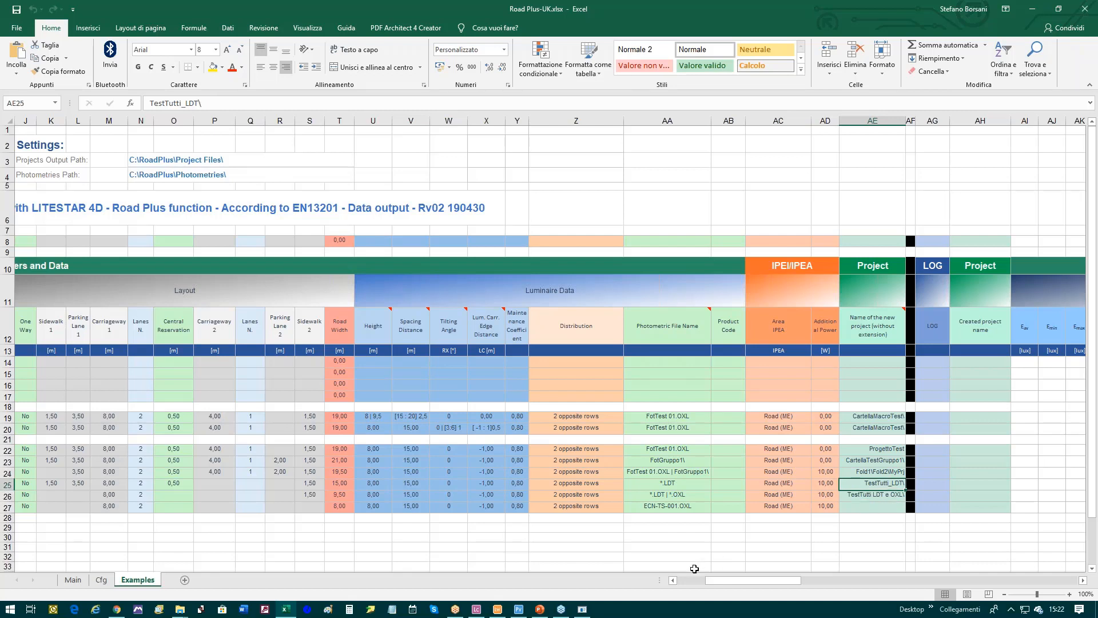
{"action": "left_click", "coordinate": [865, 470]}
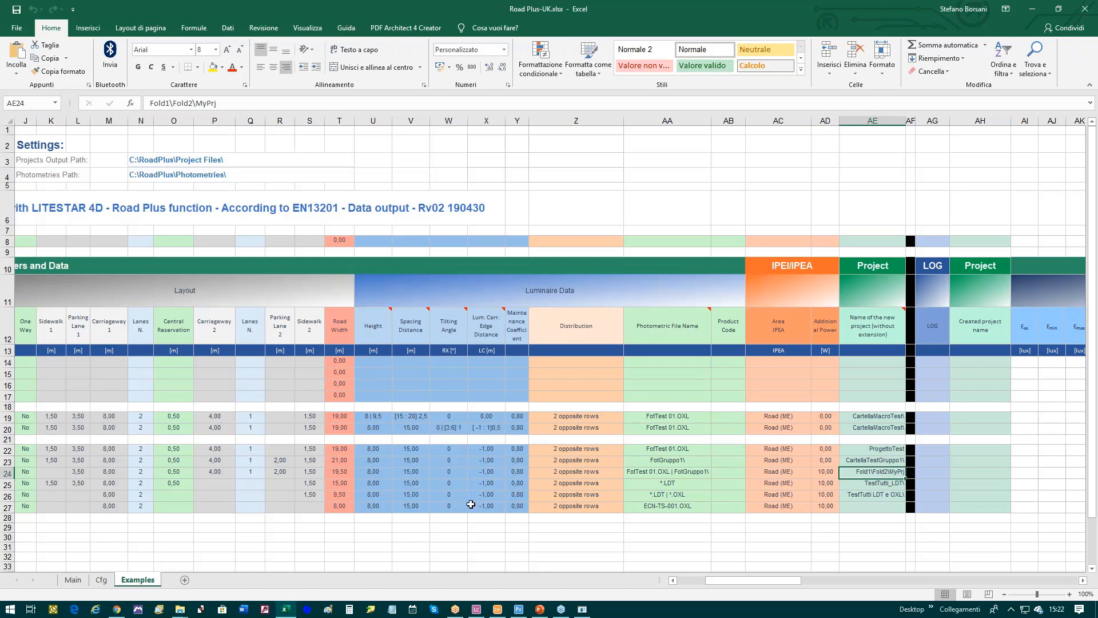
Step: Check the Projects Output Path and Photometries Path settings on the Main sheet
{"action": "left_click", "coordinate": [74, 580]}
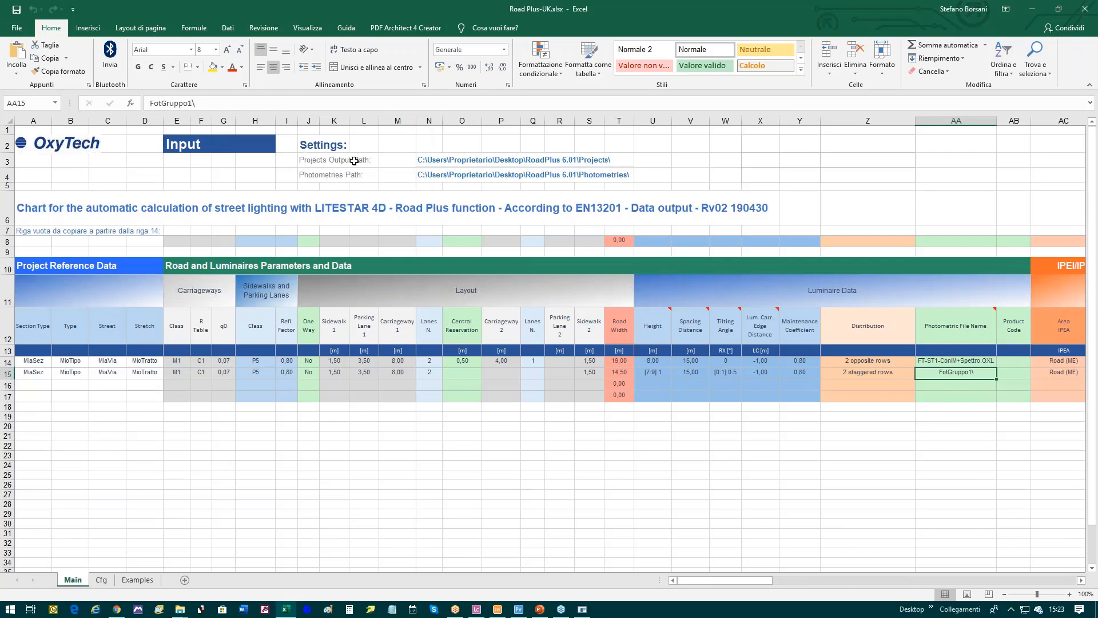
{"action": "left_click", "coordinate": [427, 161]}
{"action": "left_click", "coordinate": [426, 174]}
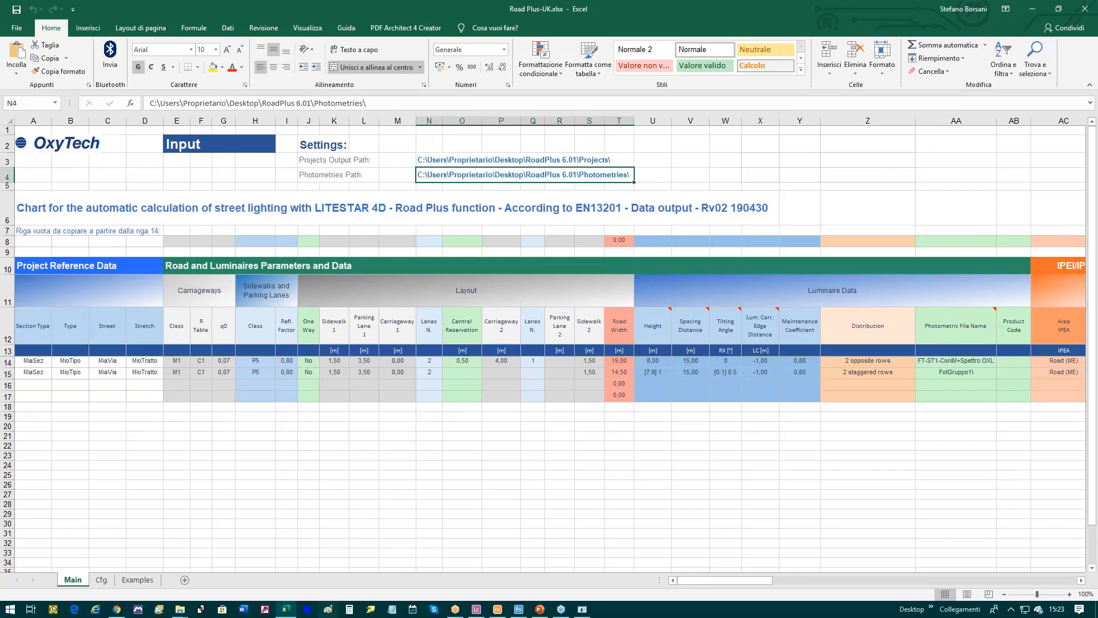
{"action": "mouse_move", "coordinate": [180, 609]}
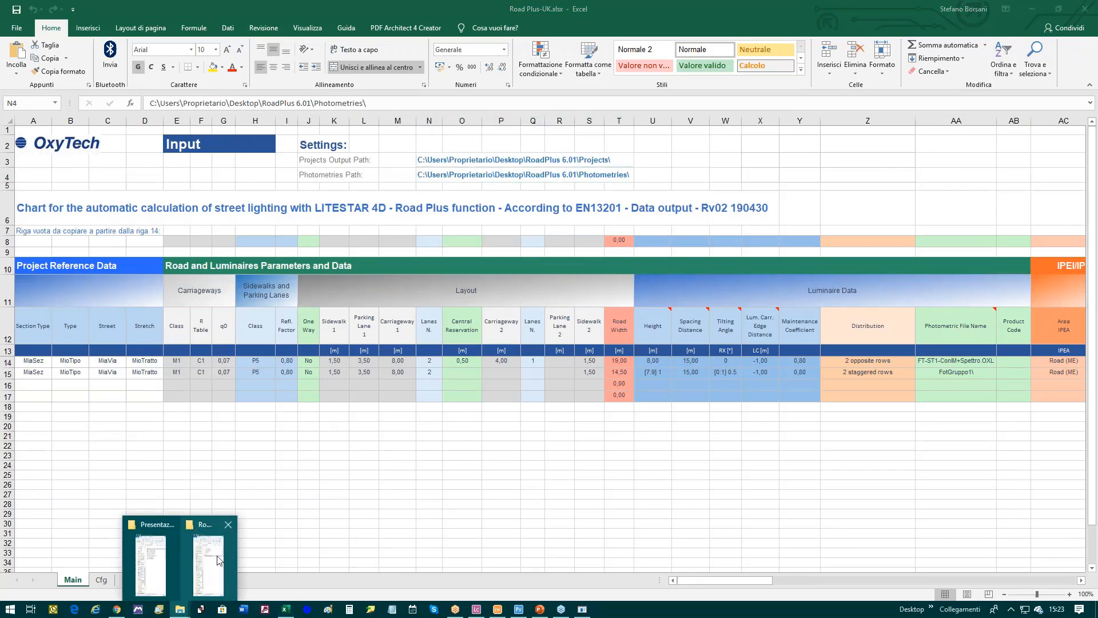
Step: Switch to File Explorer, open the Photometries folder in RoadPlus 6.01 and select its full path
{"action": "mouse_move", "coordinate": [217, 561]}
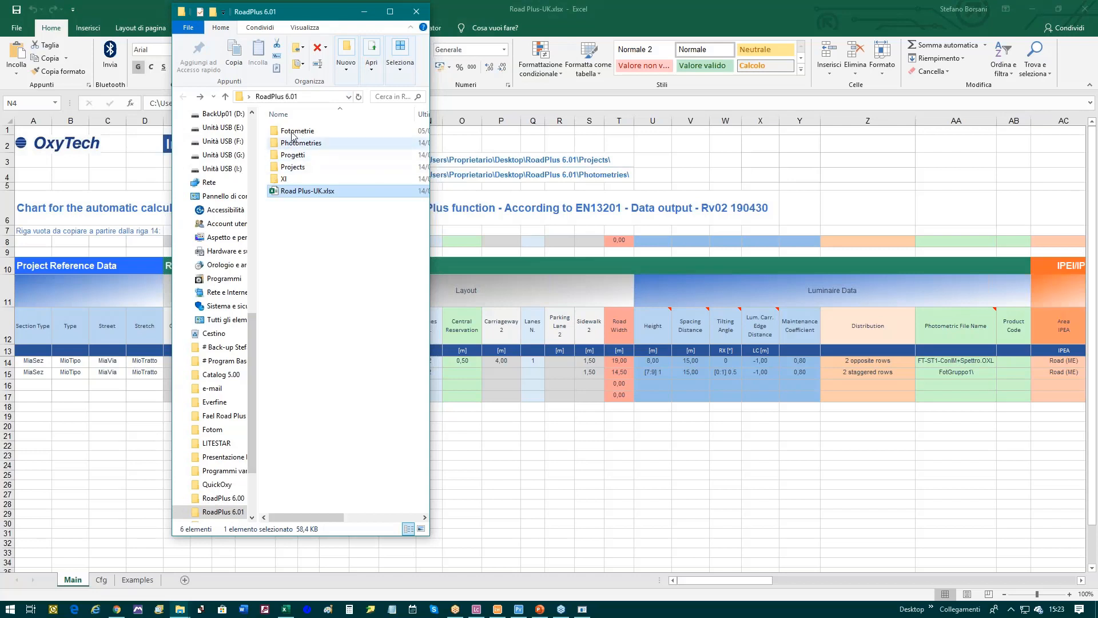
{"action": "left_click", "coordinate": [303, 148]}
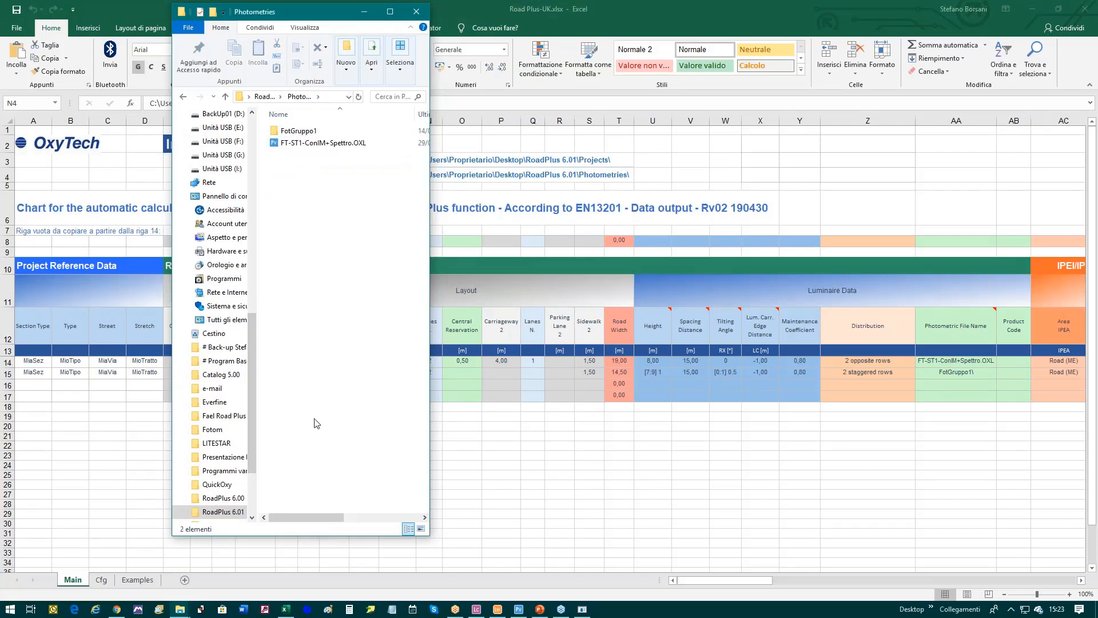
{"action": "left_click", "coordinate": [330, 98]}
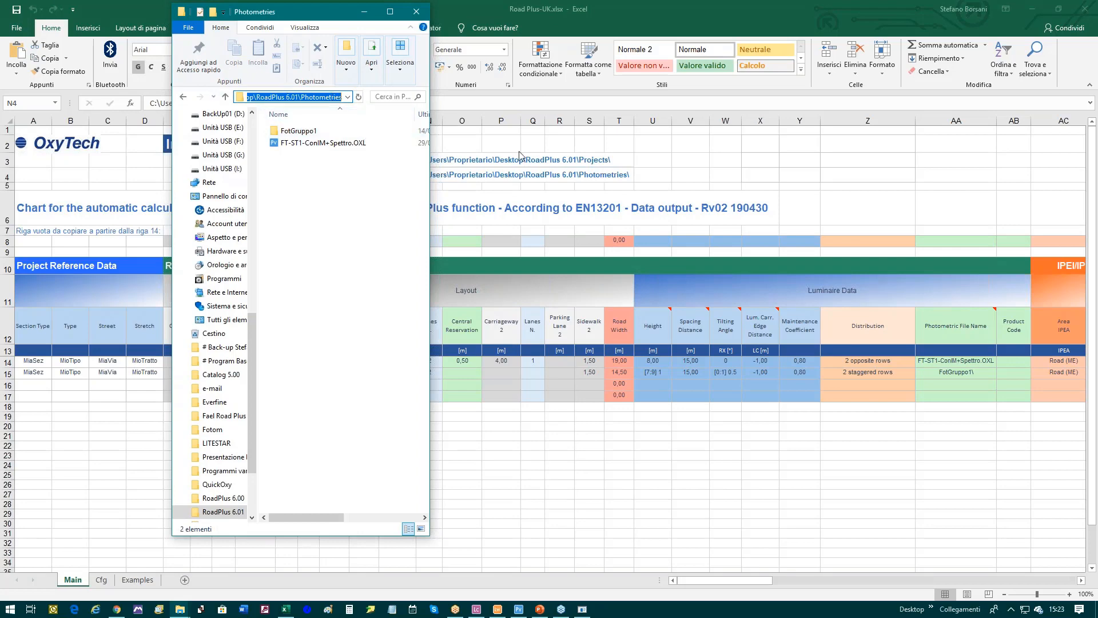
Step: Set the Photometries Path on the Main sheet to C:\Users\Proprietario\Desktop\RoadPlus 6.01\Photometries\, keeping the trailing backslash
{"action": "left_click", "coordinate": [515, 179]}
{"action": "key", "text": "F2"}
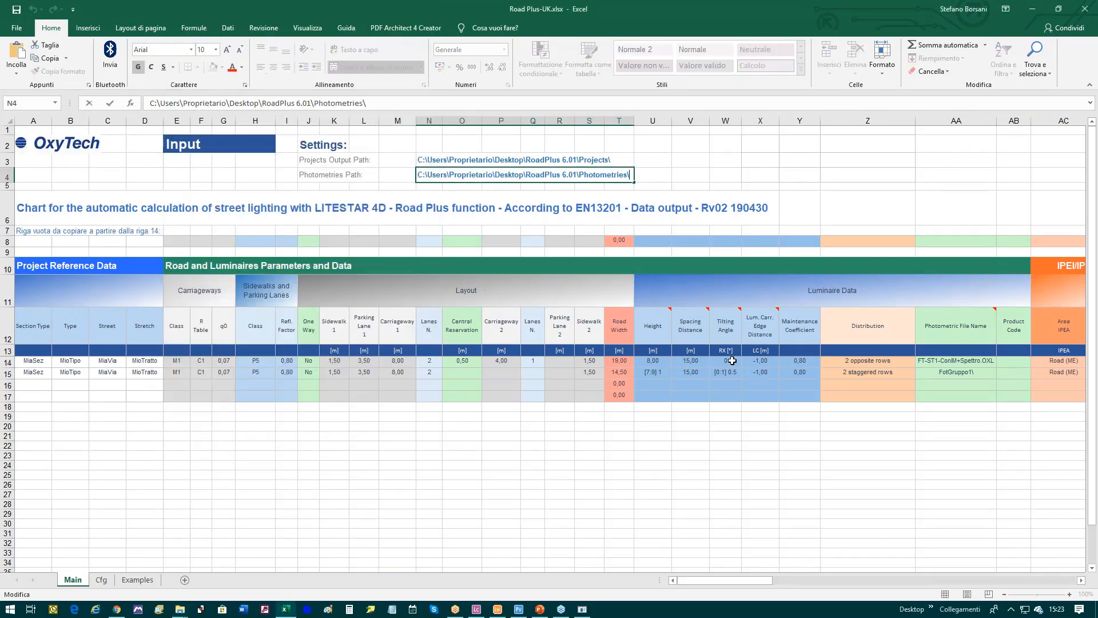
{"action": "key", "text": "shift+Home"}
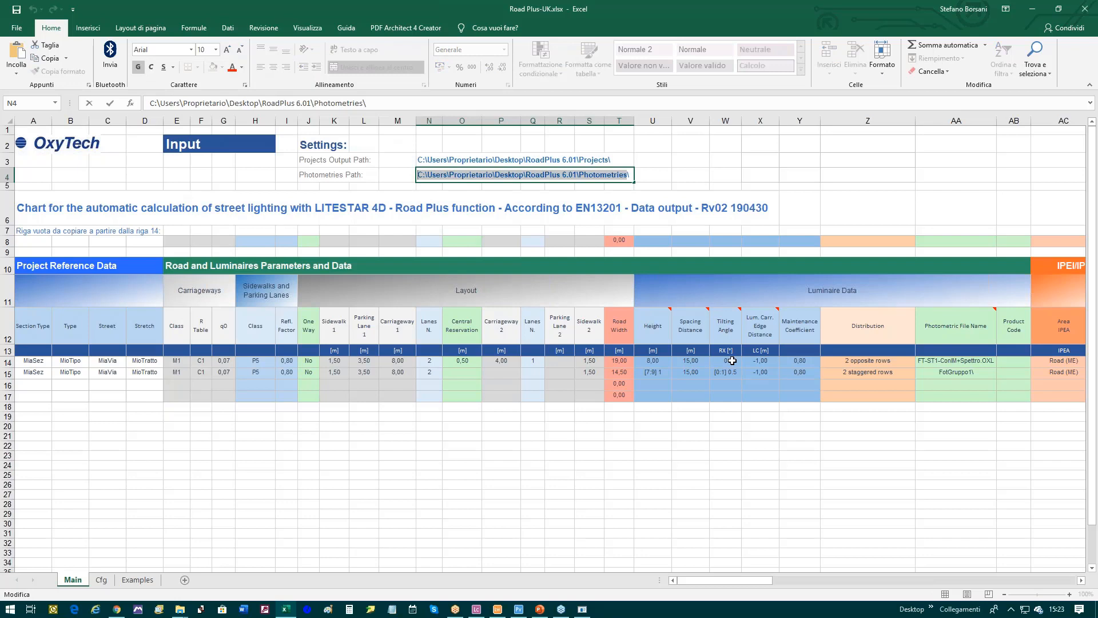
{"action": "key", "text": "End"}
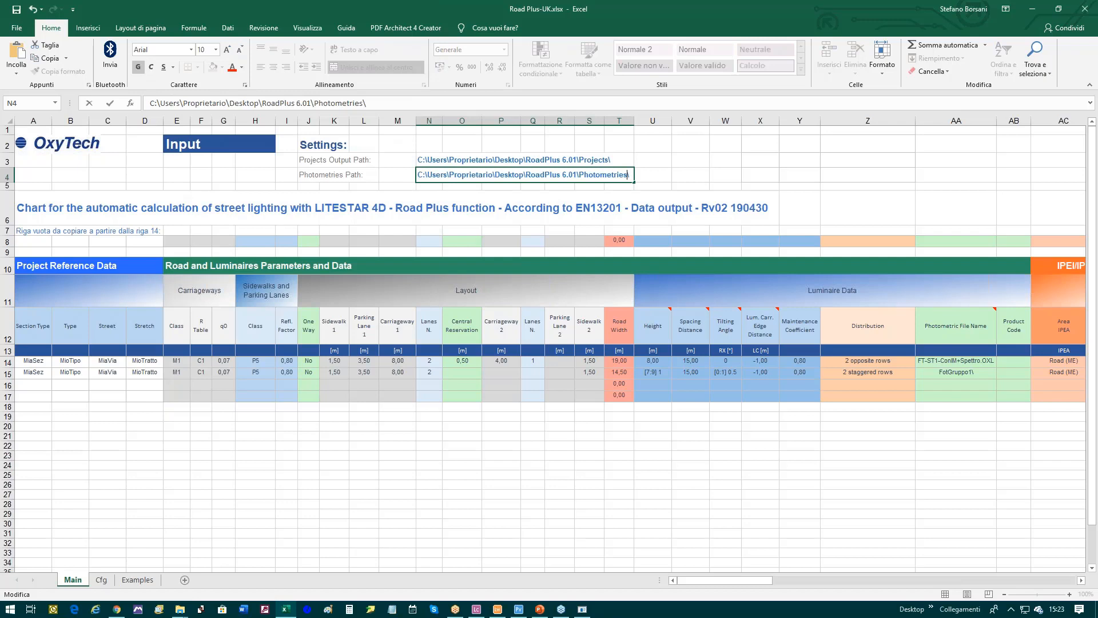
{"action": "key", "text": "Return"}
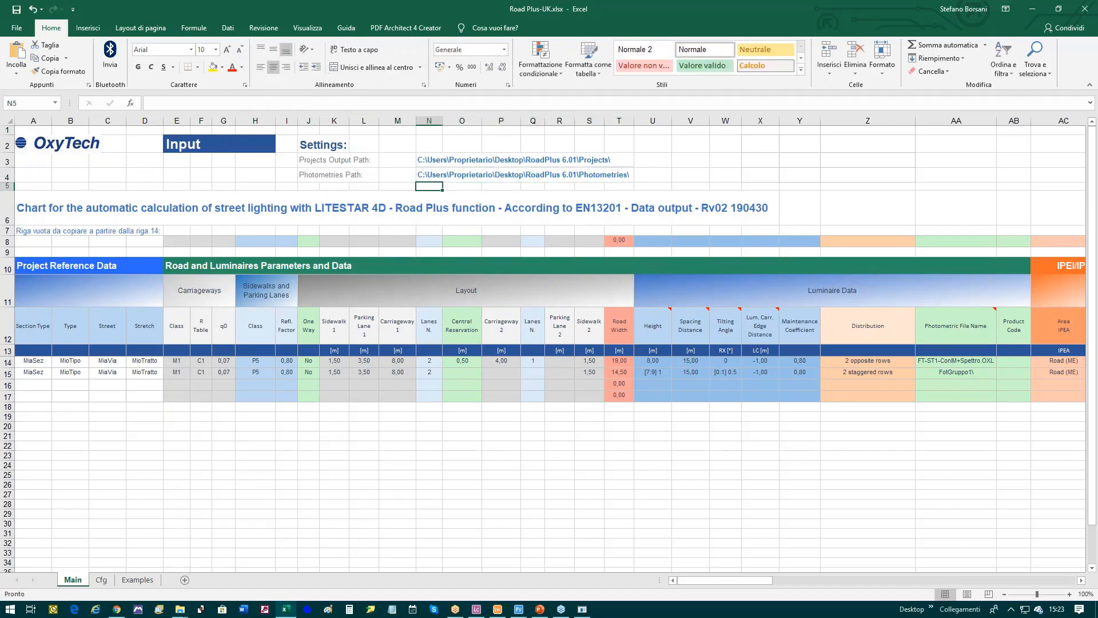
Step: Switch to File Explorer, open the Projects folder in RoadPlus 6.01 and select its full path for the Projects Output Path setting
{"action": "left_click", "coordinate": [426, 159]}
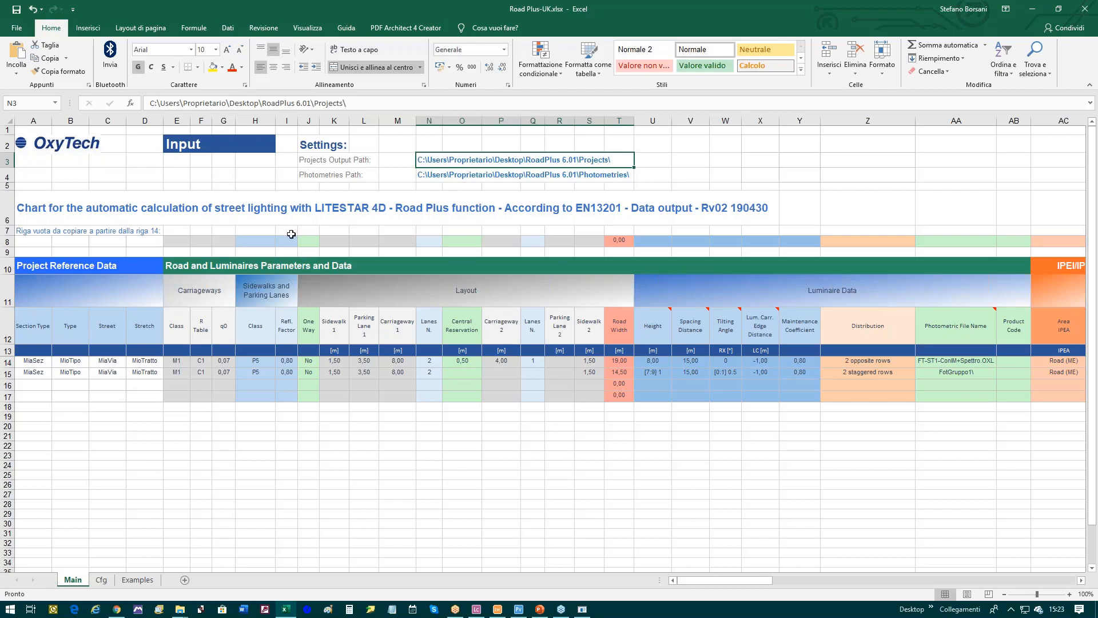
{"action": "left_click", "coordinate": [182, 610]}
{"action": "left_click", "coordinate": [200, 560]}
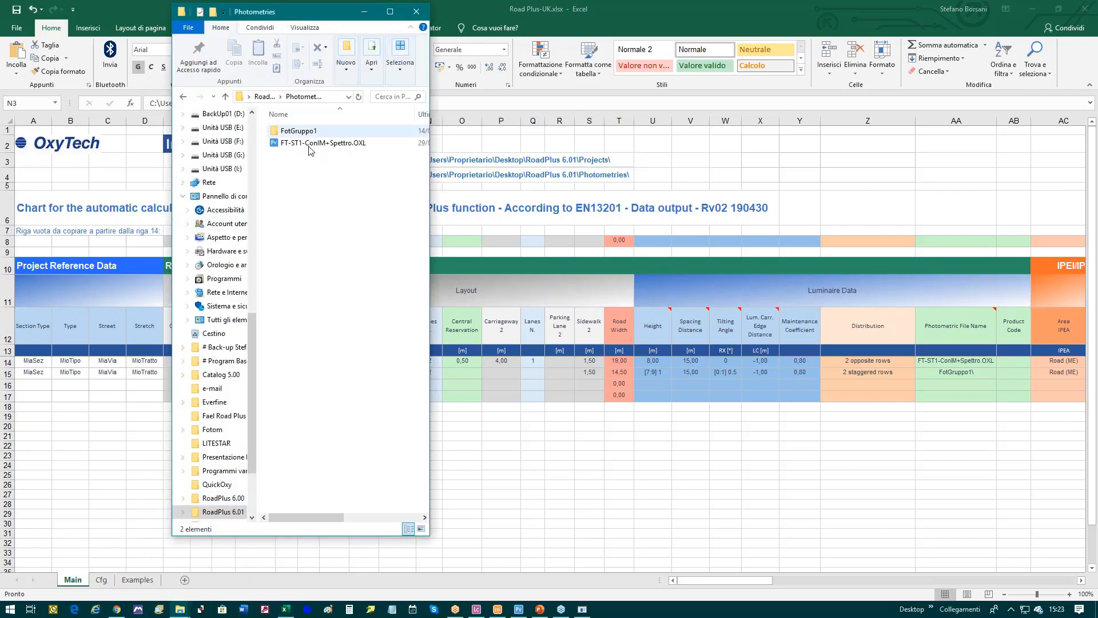
{"action": "left_click", "coordinate": [182, 100]}
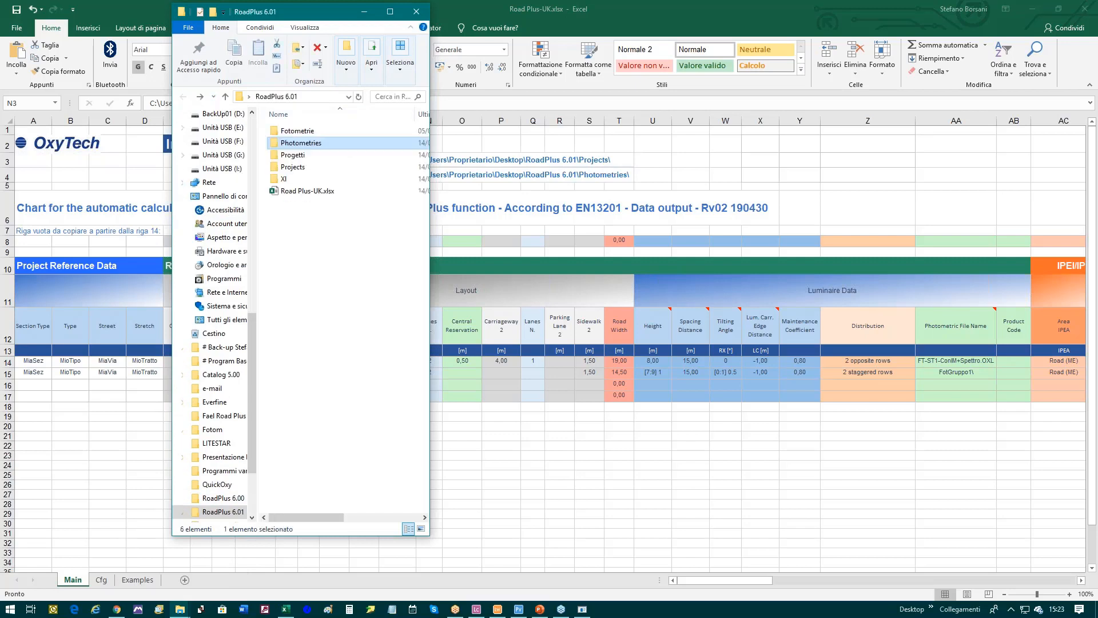
{"action": "double_click", "coordinate": [296, 169]}
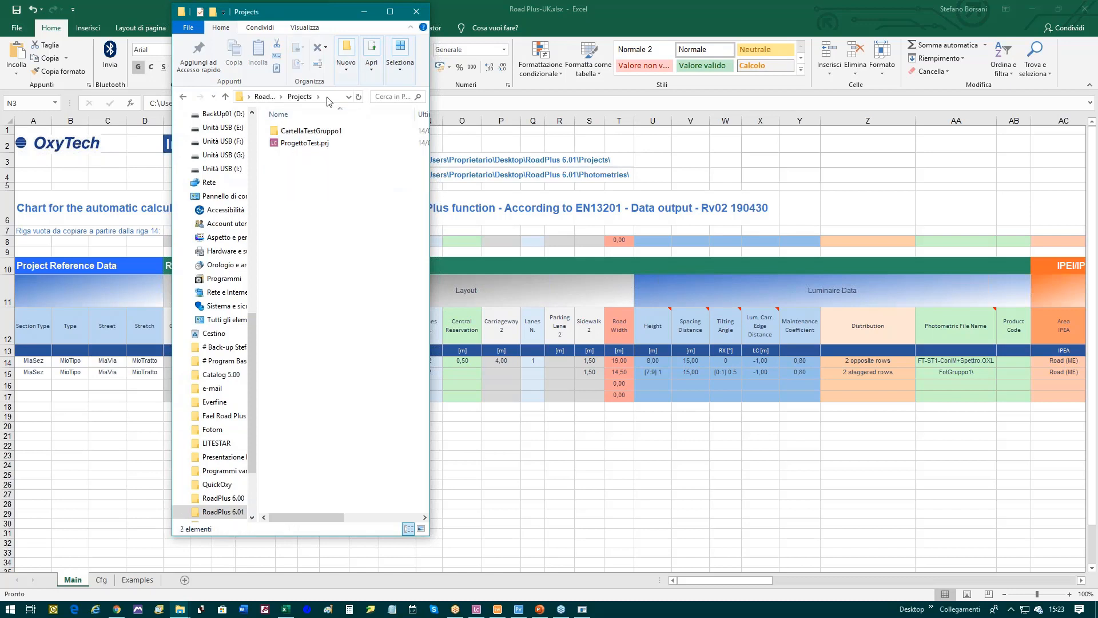
{"action": "left_click", "coordinate": [329, 98]}
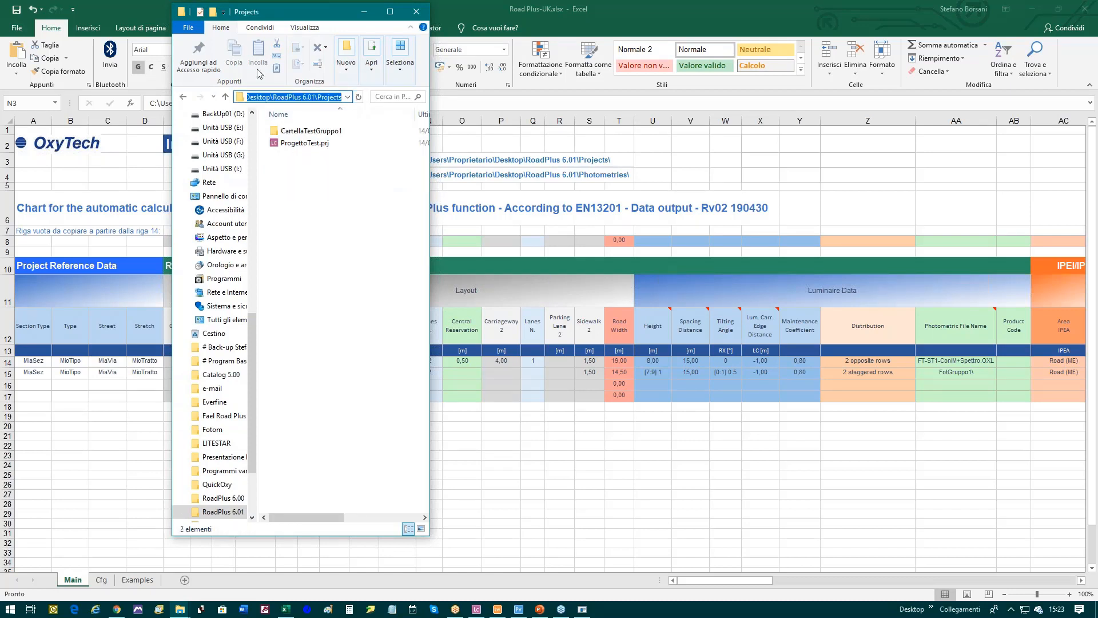
Step: Permanently delete the CartellaTestGruppo1 folder and the ProgettoTest.prj file from the Projects folder
{"action": "left_click", "coordinate": [309, 132]}
{"action": "left_click", "coordinate": [303, 143], "text": "shift"}
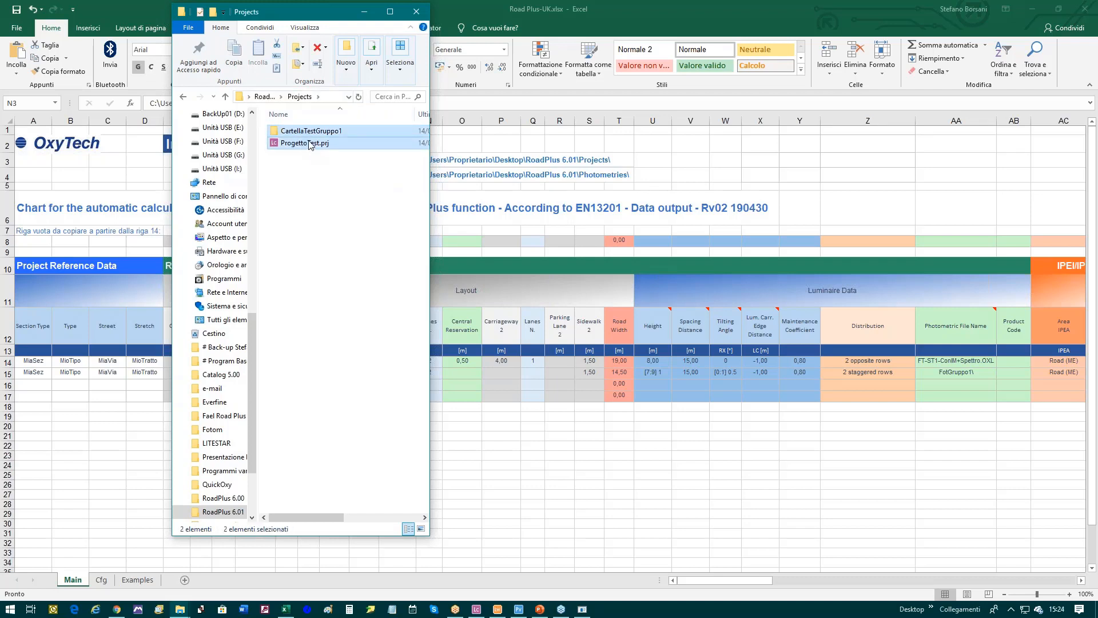
{"action": "key", "text": "shift+Delete"}
{"action": "key", "text": "Return"}
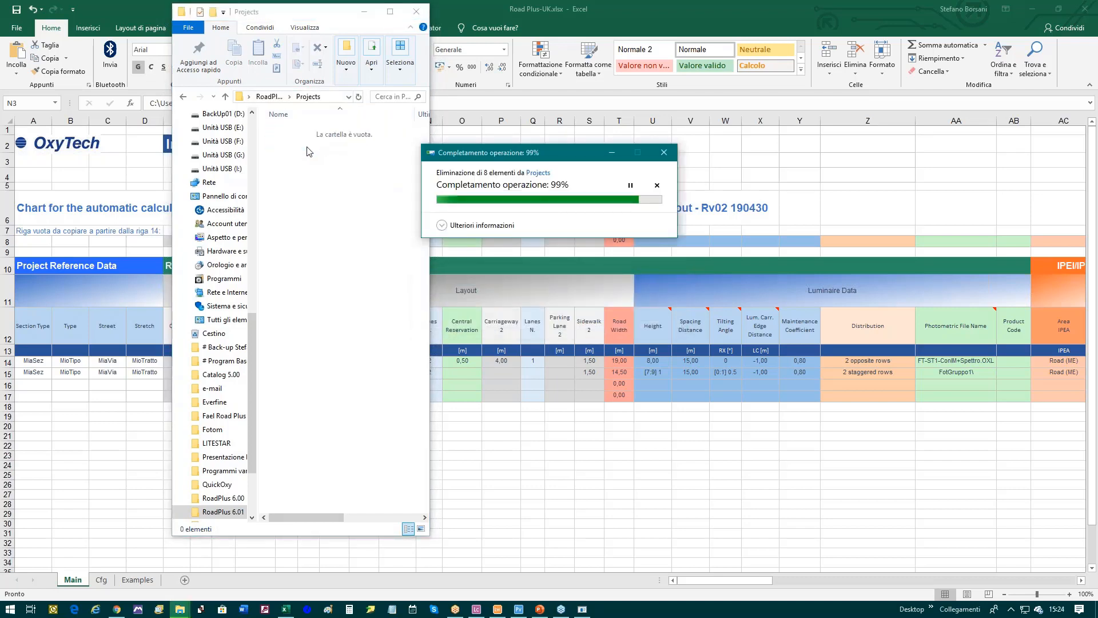
Step: Return to the workbook and set the Projects Output Path to C:\Users\Proprietario\Desktop\RoadPlus 6.01\Projects\
{"action": "left_click", "coordinate": [502, 166]}
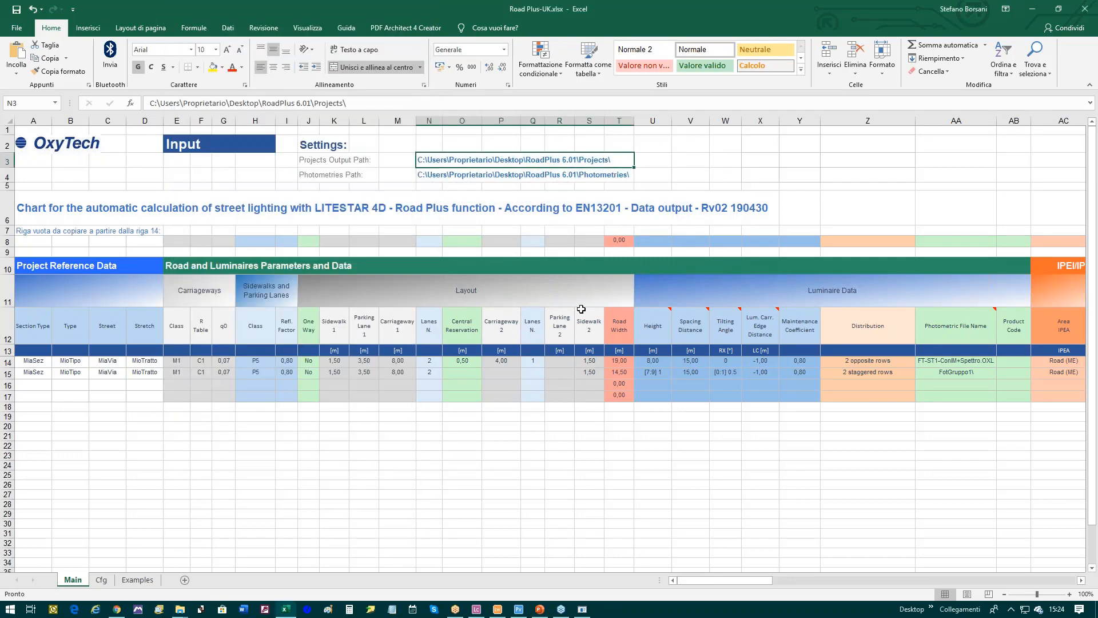
{"action": "key", "text": "F2"}
{"action": "key", "text": "shift+Home"}
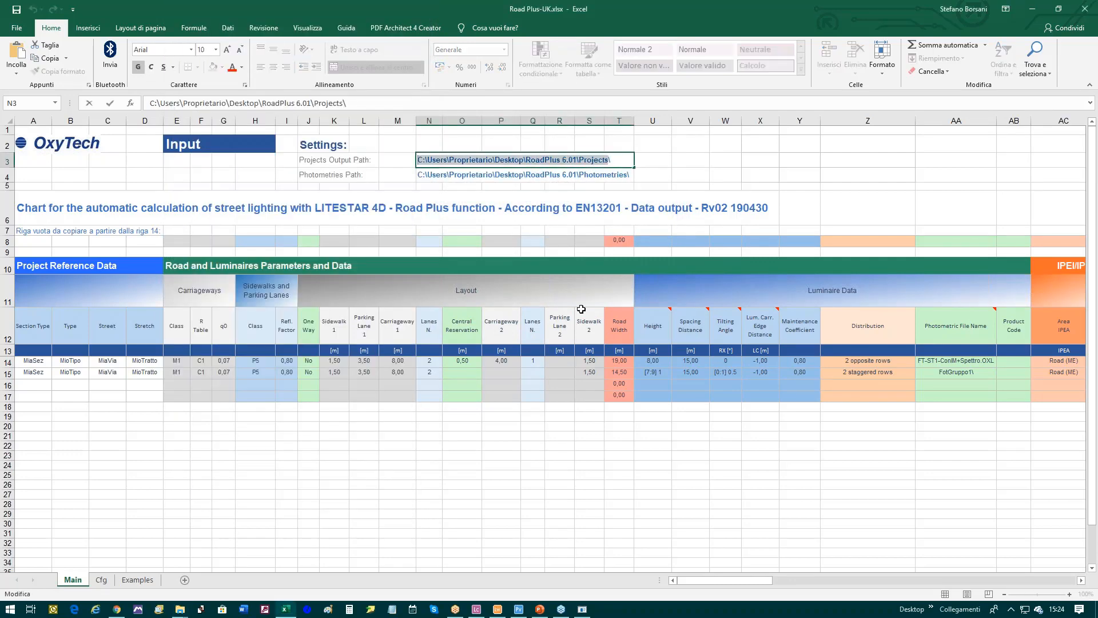
{"action": "key", "text": "Return"}
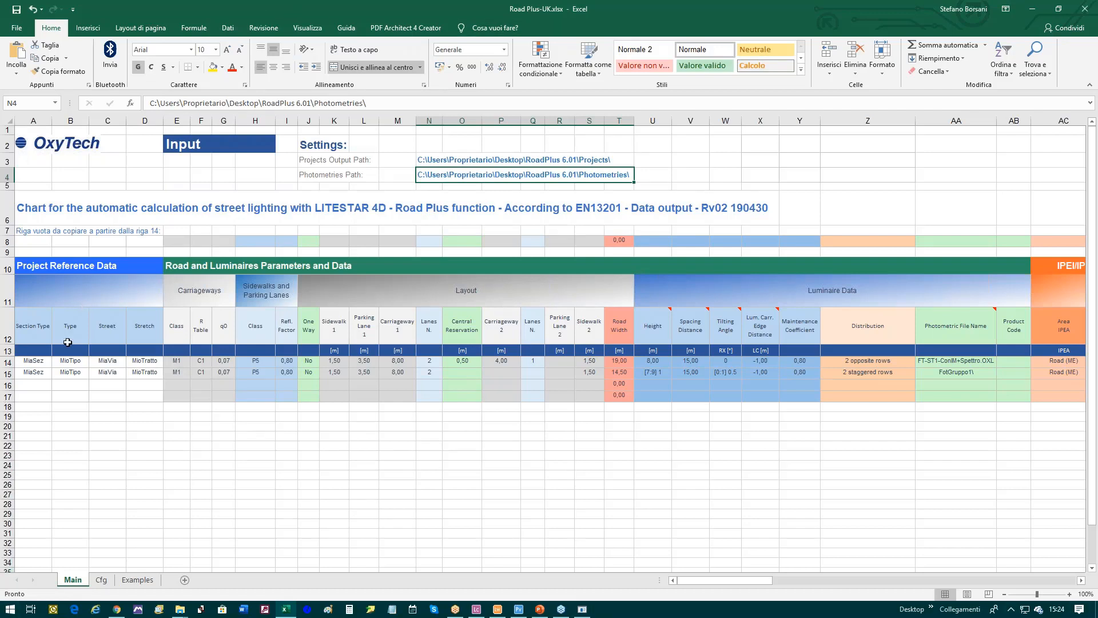
Step: Set the carriageway class in row 14 to M3 and its R Table to C2
{"action": "left_click", "coordinate": [172, 361]}
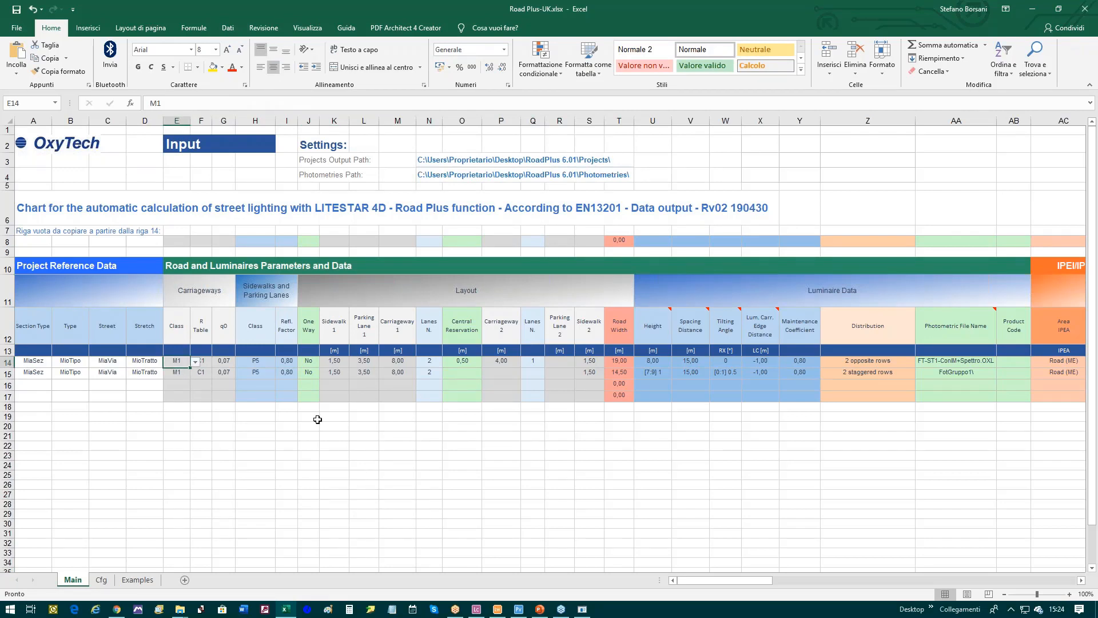
{"action": "left_click", "coordinate": [195, 362]}
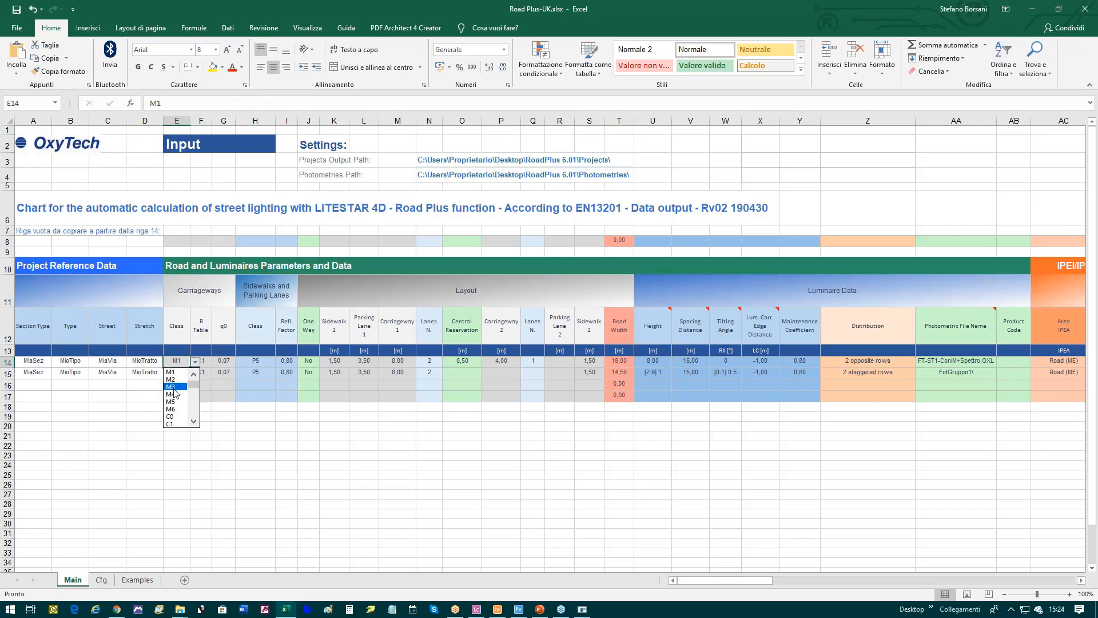
{"action": "left_click", "coordinate": [173, 387]}
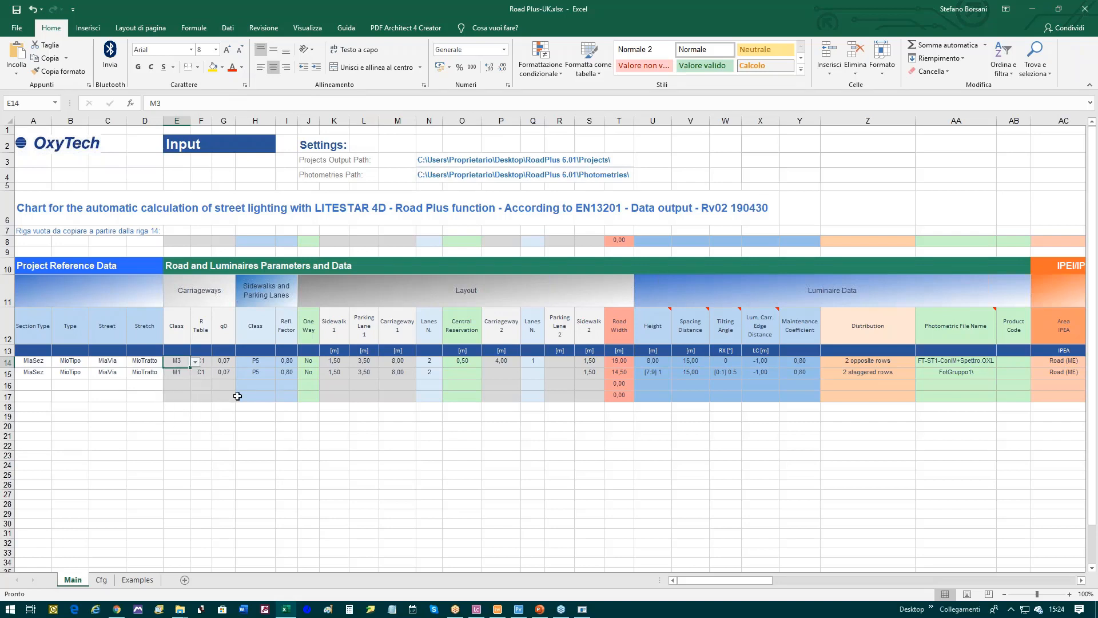
{"action": "left_click", "coordinate": [206, 361]}
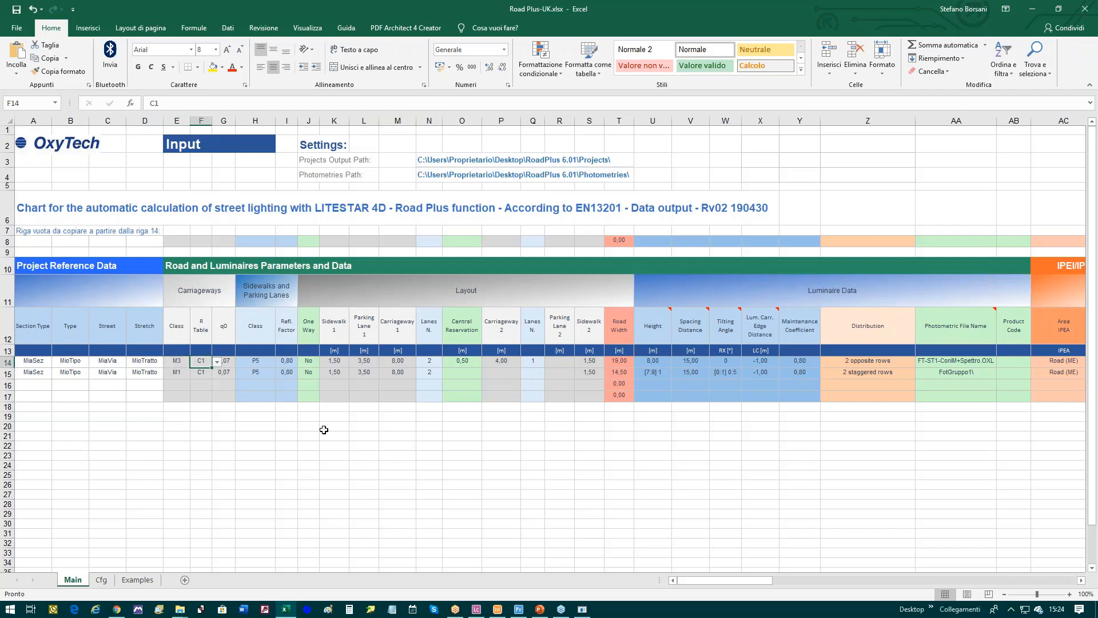
{"action": "left_click", "coordinate": [218, 362]}
{"action": "left_click", "coordinate": [200, 379]}
Step: Set the sidewalks and parking lanes class in row 14 to P3
{"action": "left_click", "coordinate": [250, 361]}
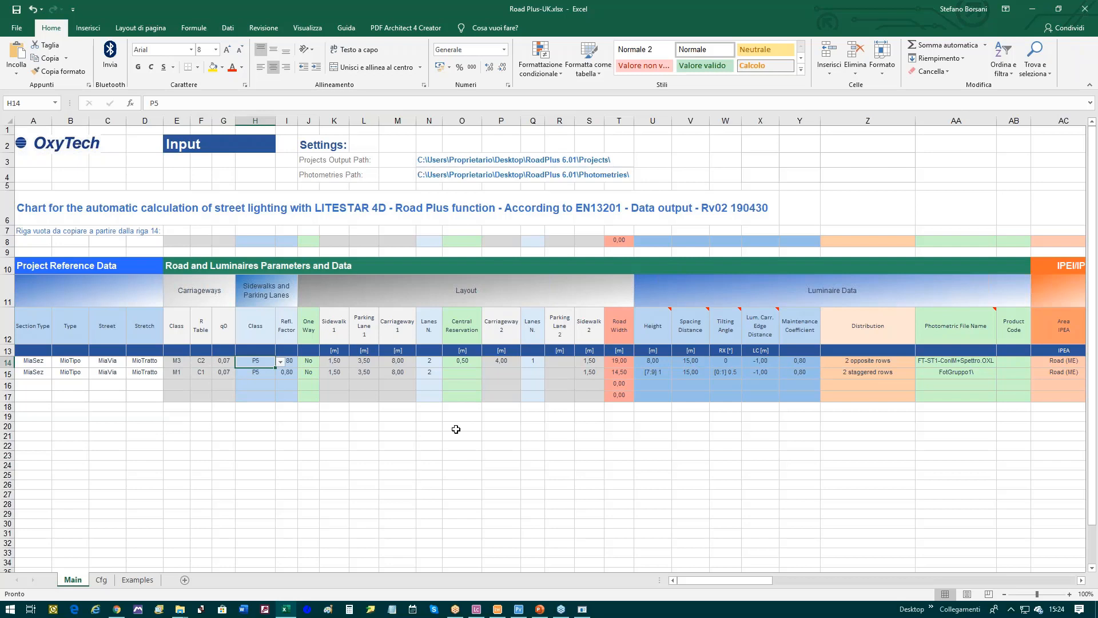
{"action": "left_click", "coordinate": [280, 362]}
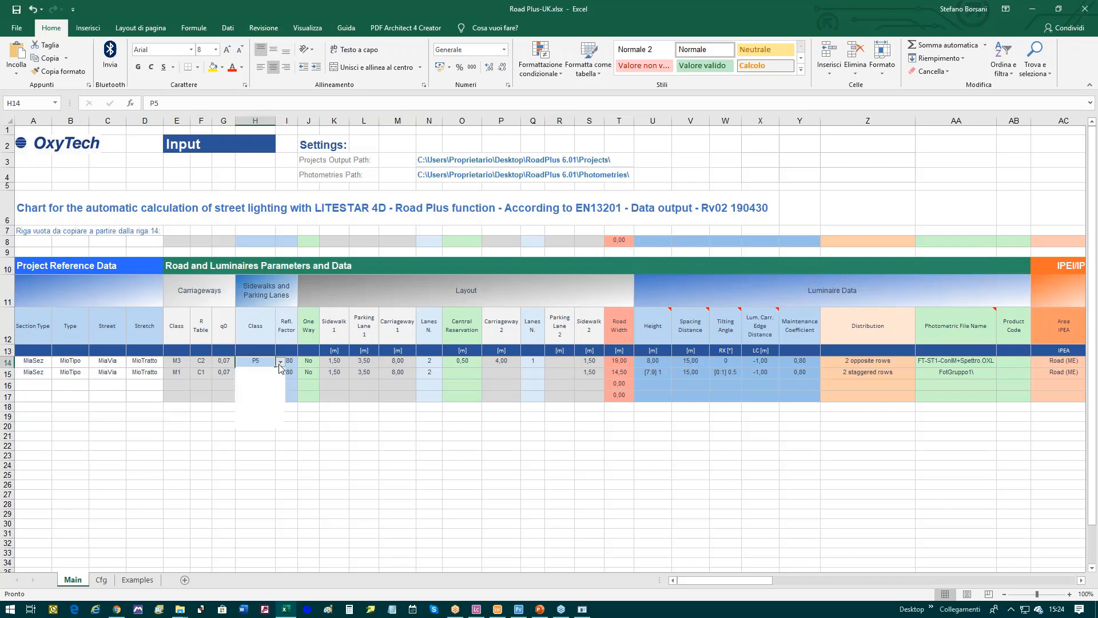
{"action": "left_click", "coordinate": [279, 375]}
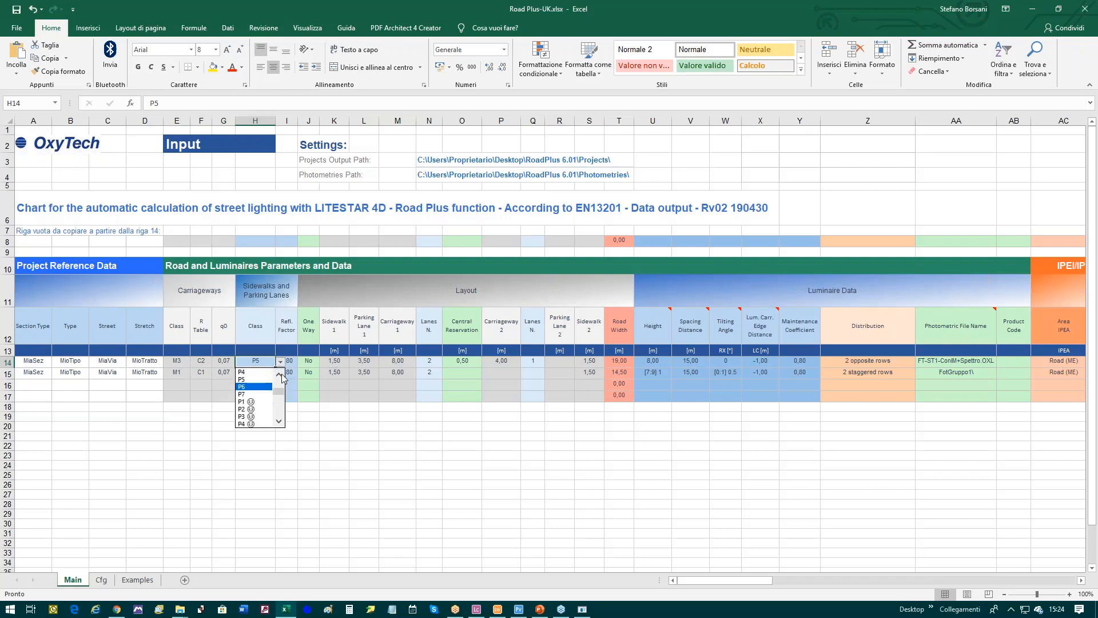
{"action": "left_click", "coordinate": [279, 375]}
{"action": "left_click", "coordinate": [279, 375]}
{"action": "left_click", "coordinate": [251, 380]}
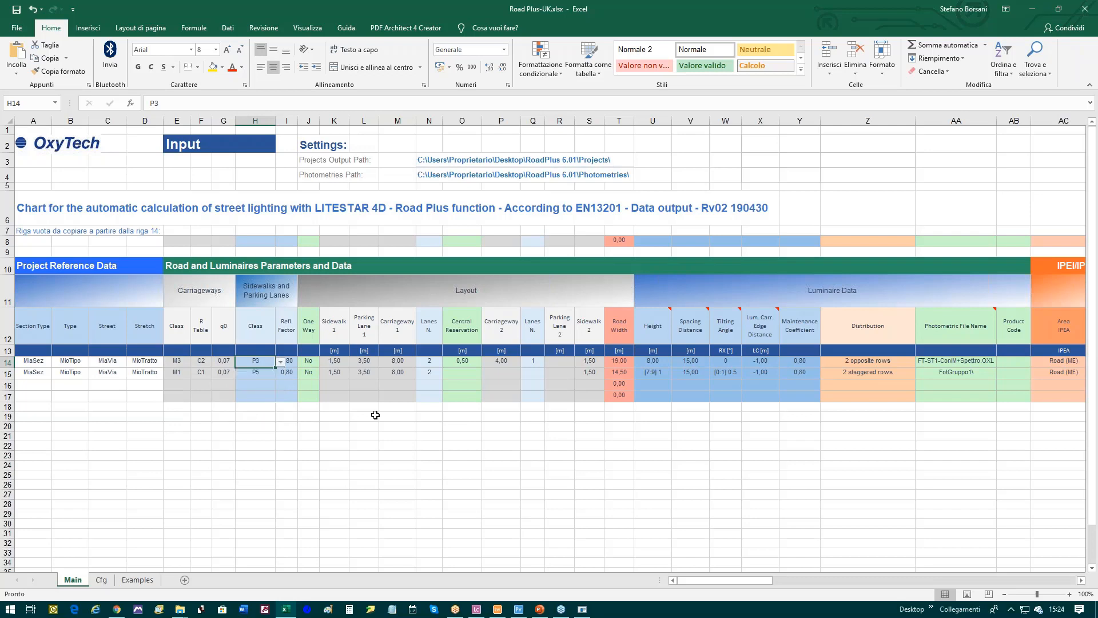
Step: Set the One Way option in row 14 to Yes and select the row's Sidewalk 1 width
{"action": "left_click", "coordinate": [308, 363]}
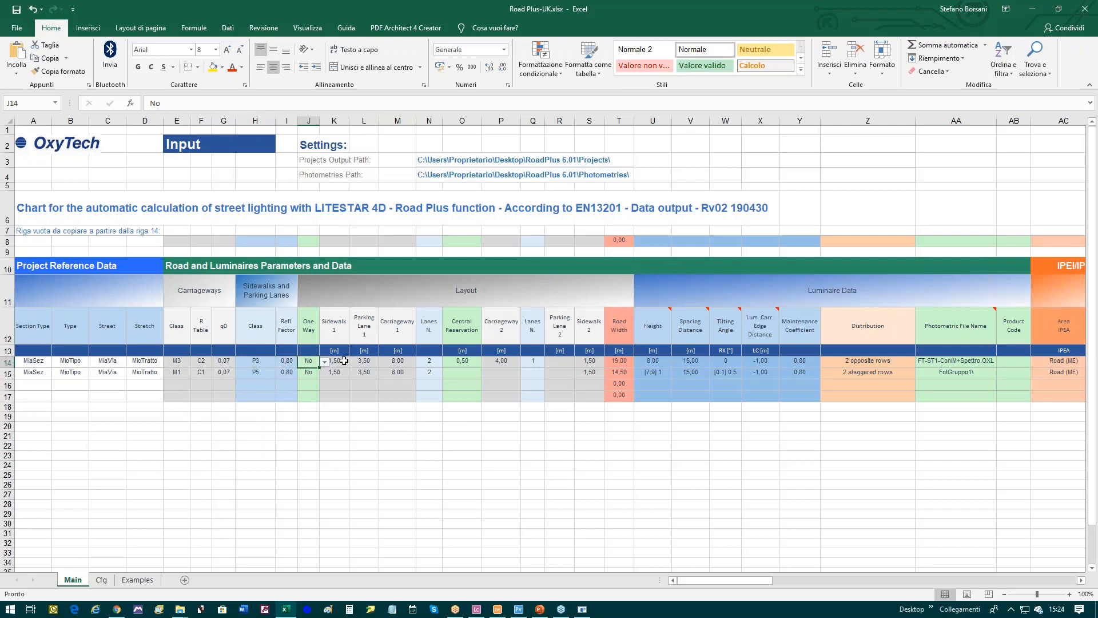
{"action": "left_click", "coordinate": [324, 361]}
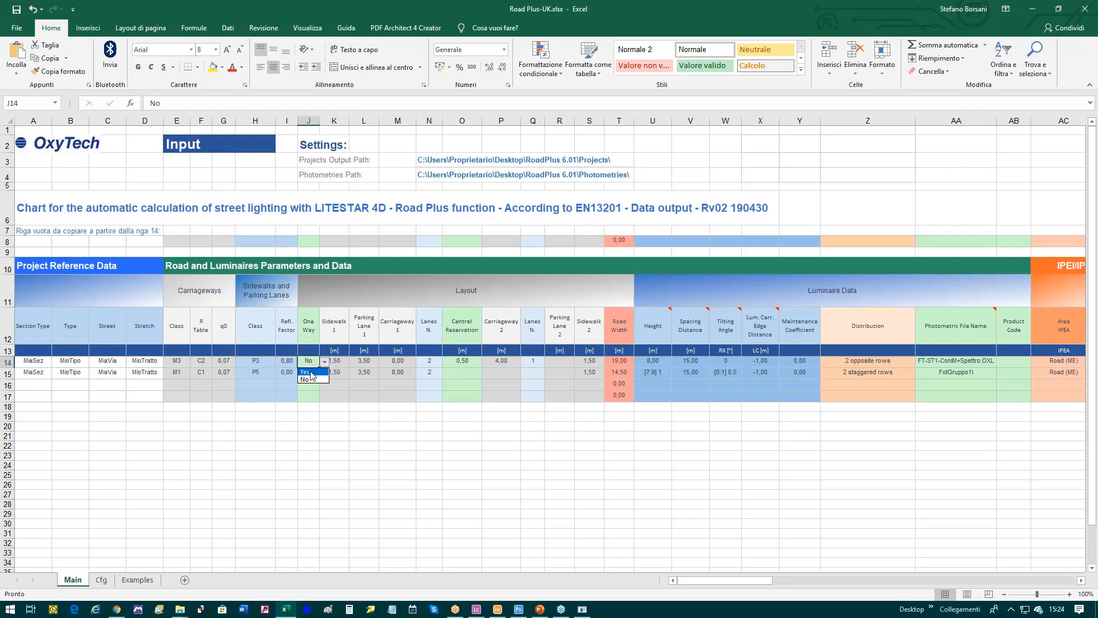
{"action": "left_click", "coordinate": [310, 372]}
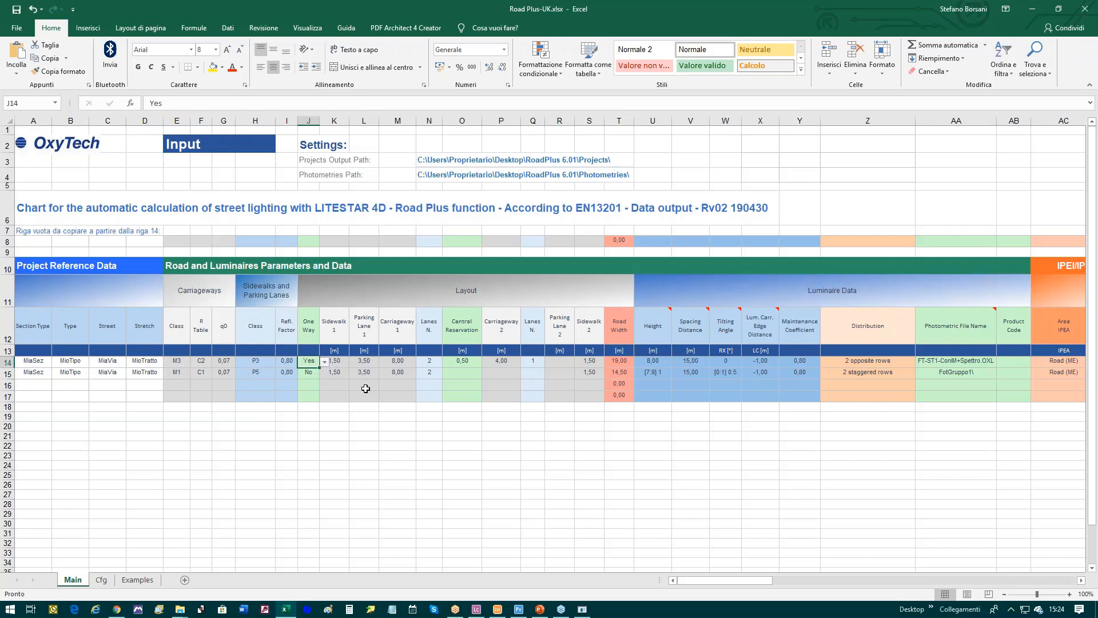
{"action": "left_click", "coordinate": [337, 361]}
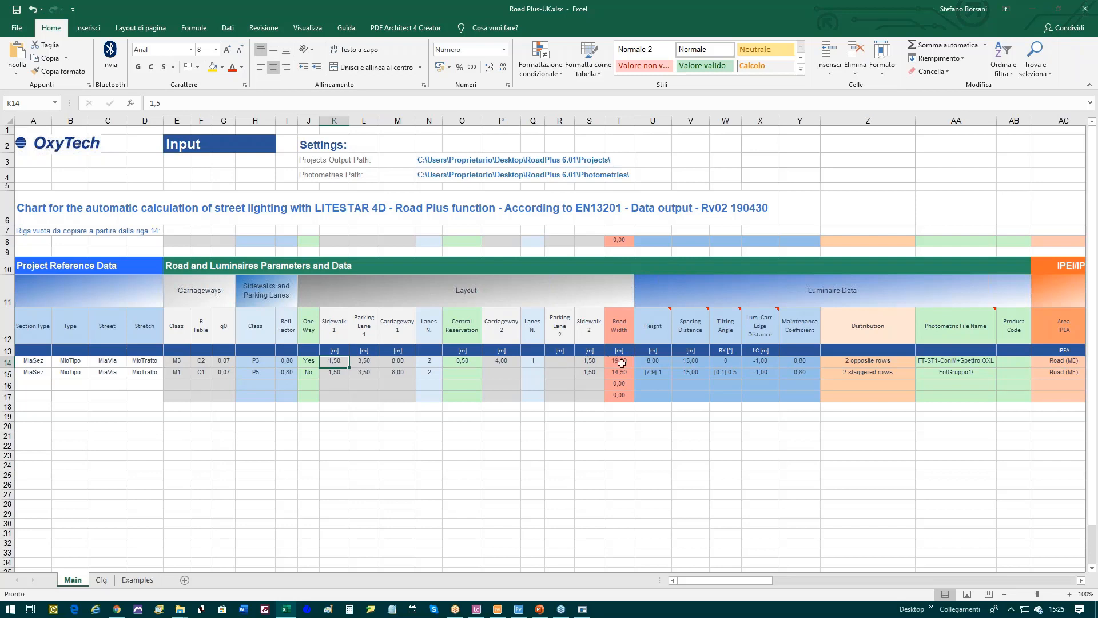
Step: Set the luminaire height in row 14 to 8 | 9 and the spacing distance to 25 m
{"action": "left_click", "coordinate": [653, 361]}
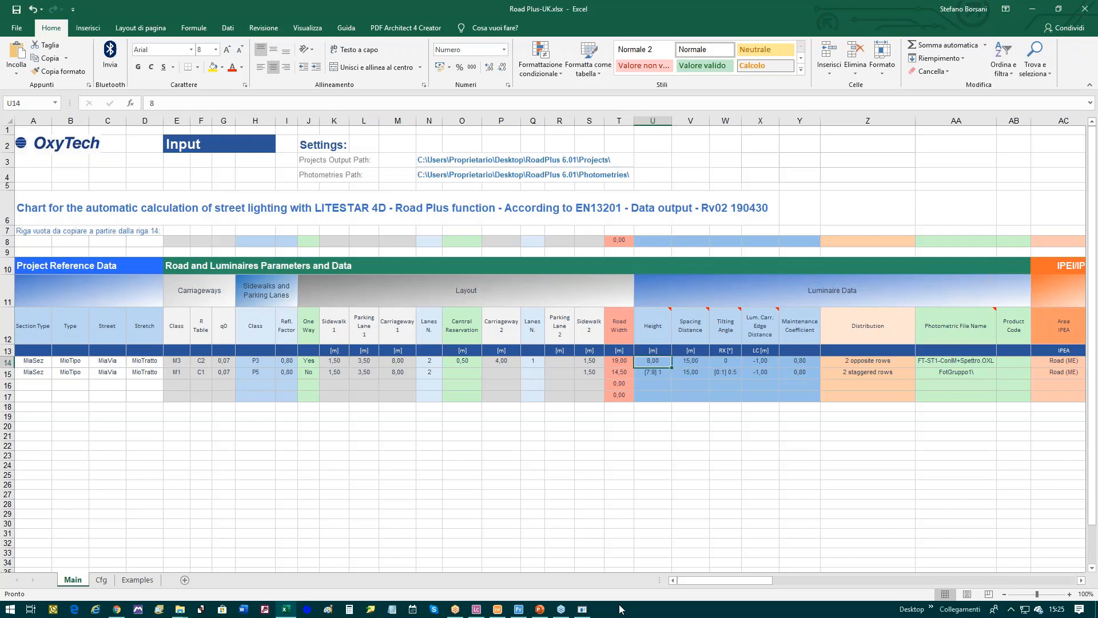
{"action": "key", "text": "F2"}
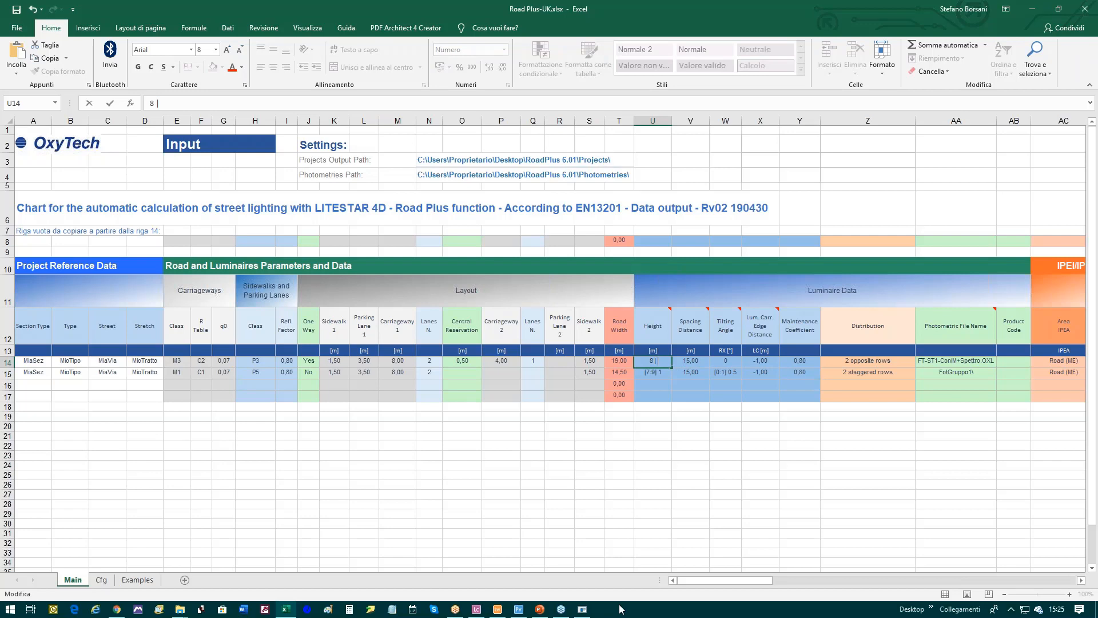
{"action": "type", "text": "9"}
{"action": "left_click", "coordinate": [703, 362]}
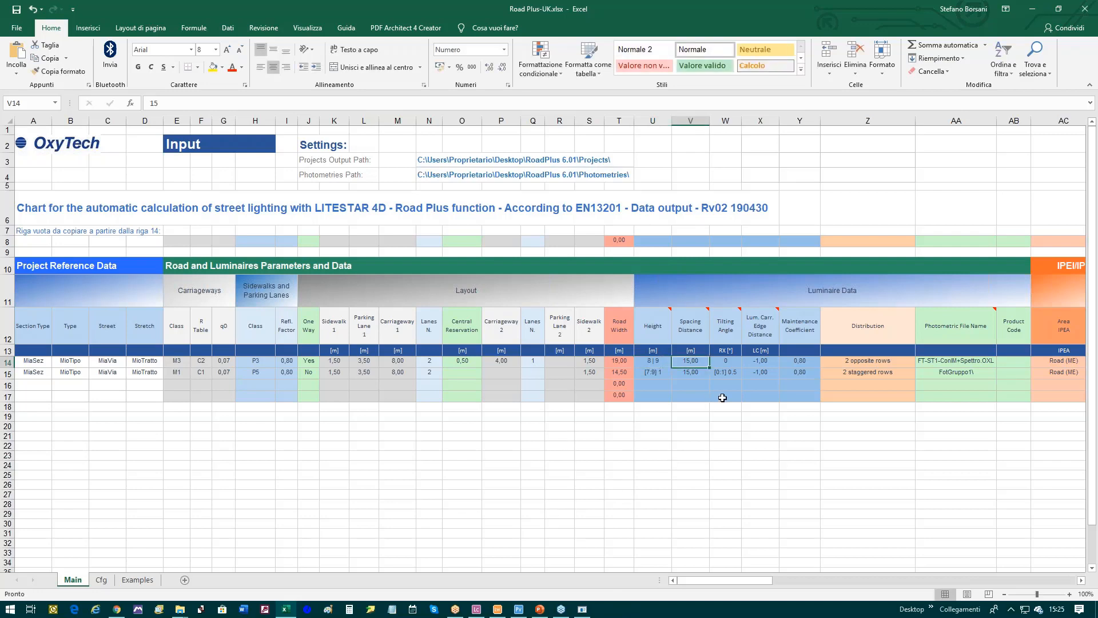
{"action": "type", "text": "25"}
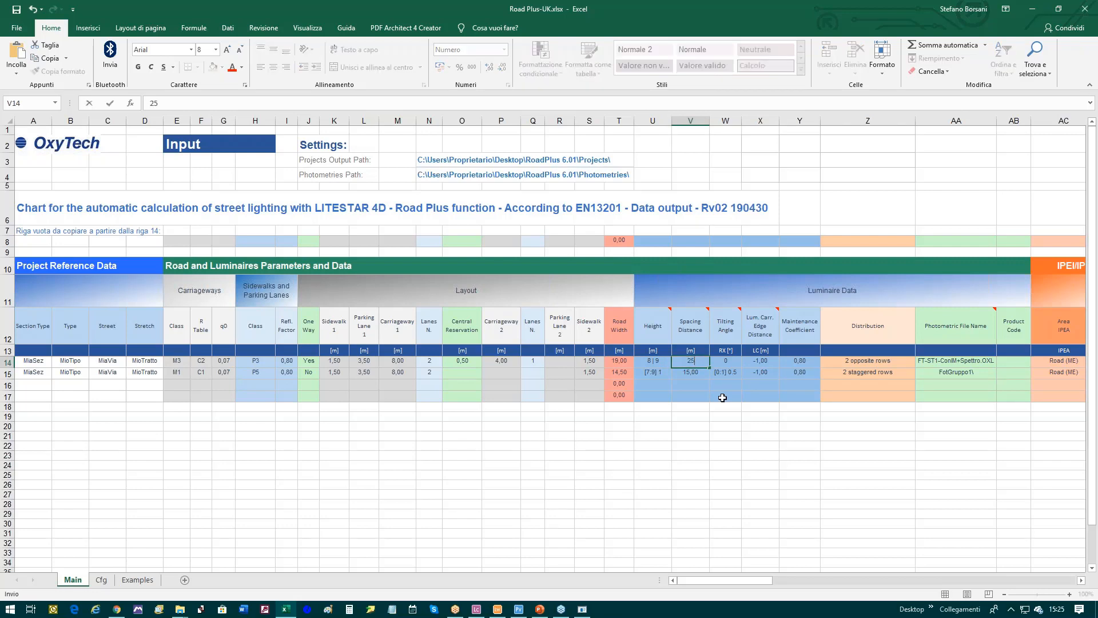
{"action": "left_click", "coordinate": [724, 360]}
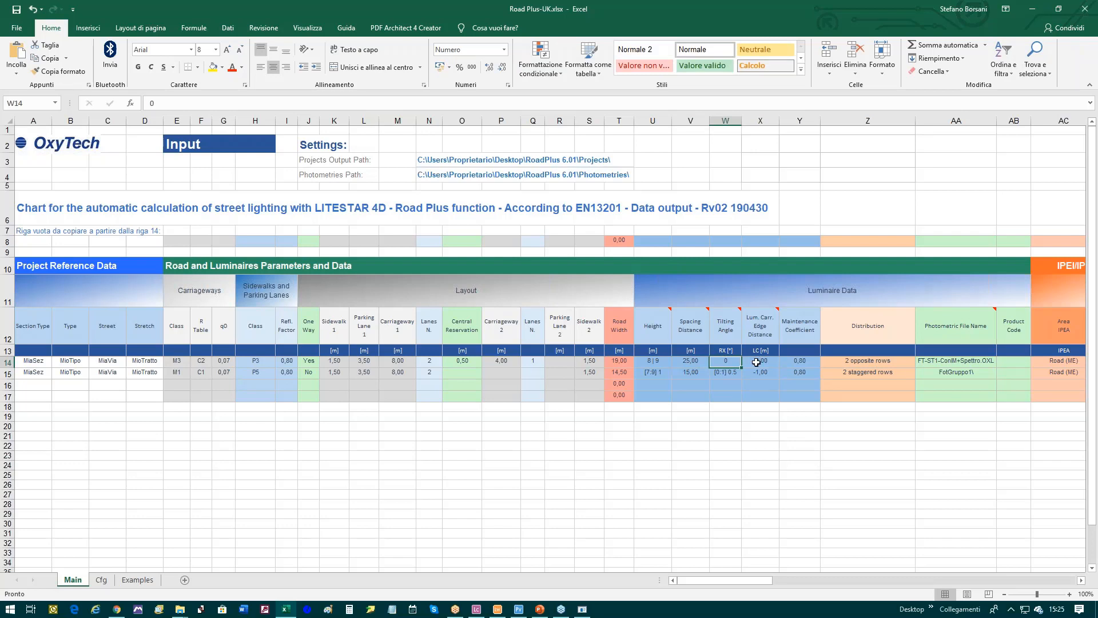
{"action": "left_click", "coordinate": [756, 359]}
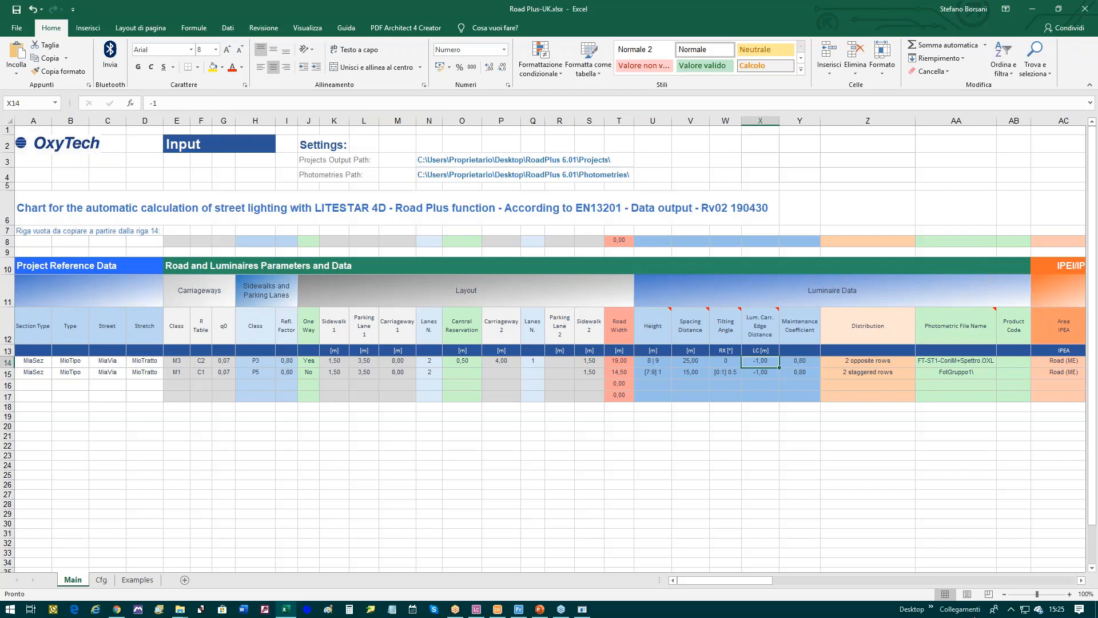
Step: Set the luminaire-to-carriageway edge distance in row 15 to 1 m
{"action": "key", "text": "Down"}
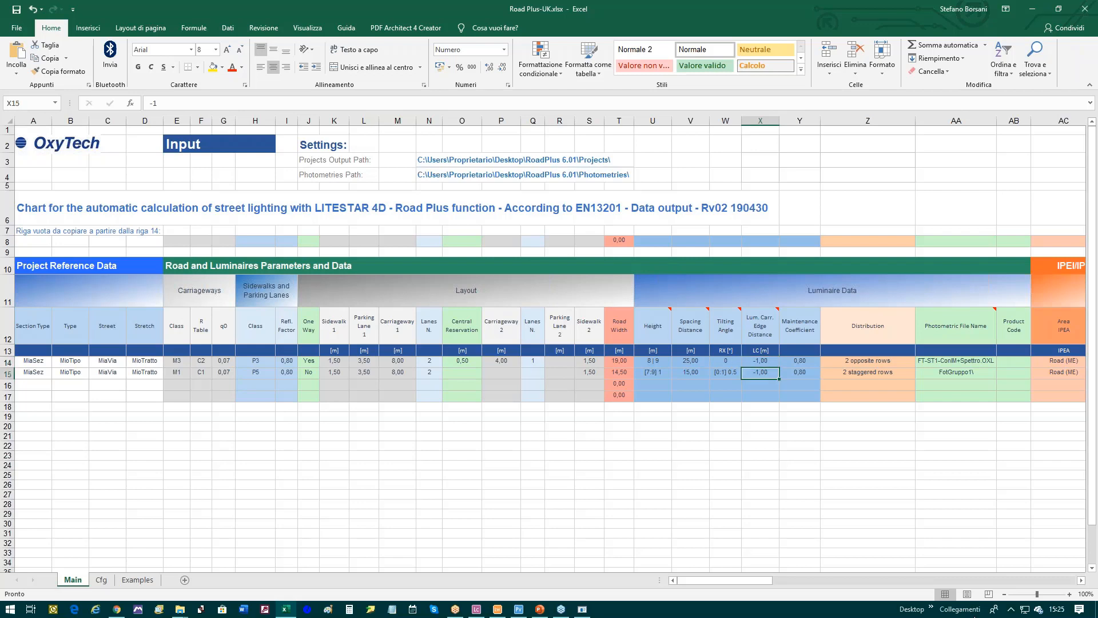
{"action": "type", "text": "1"}
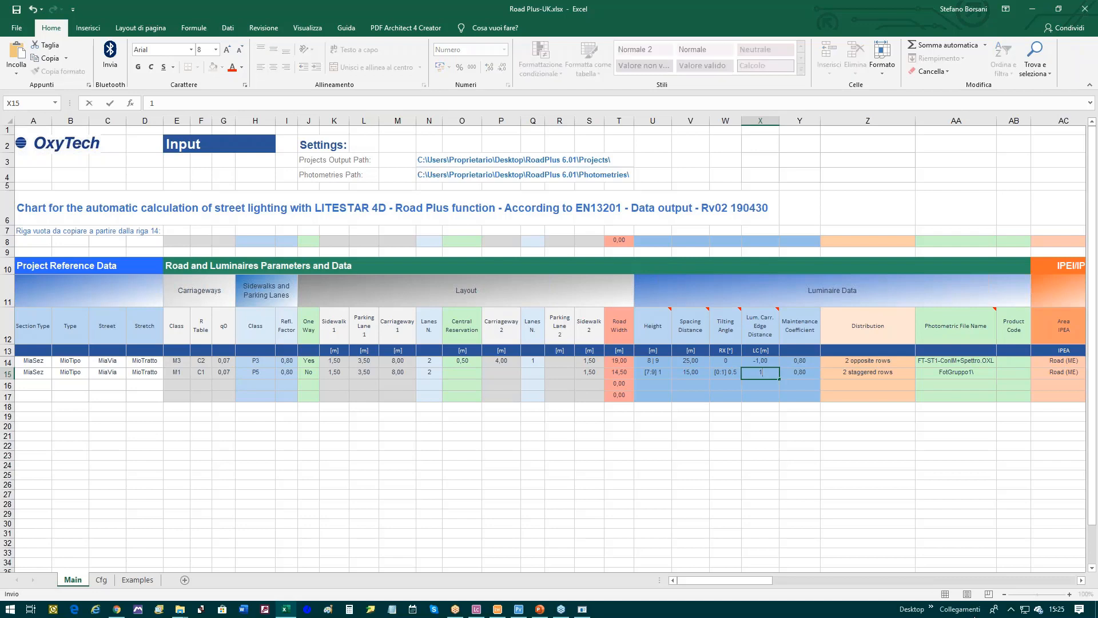
{"action": "key", "text": "Tab"}
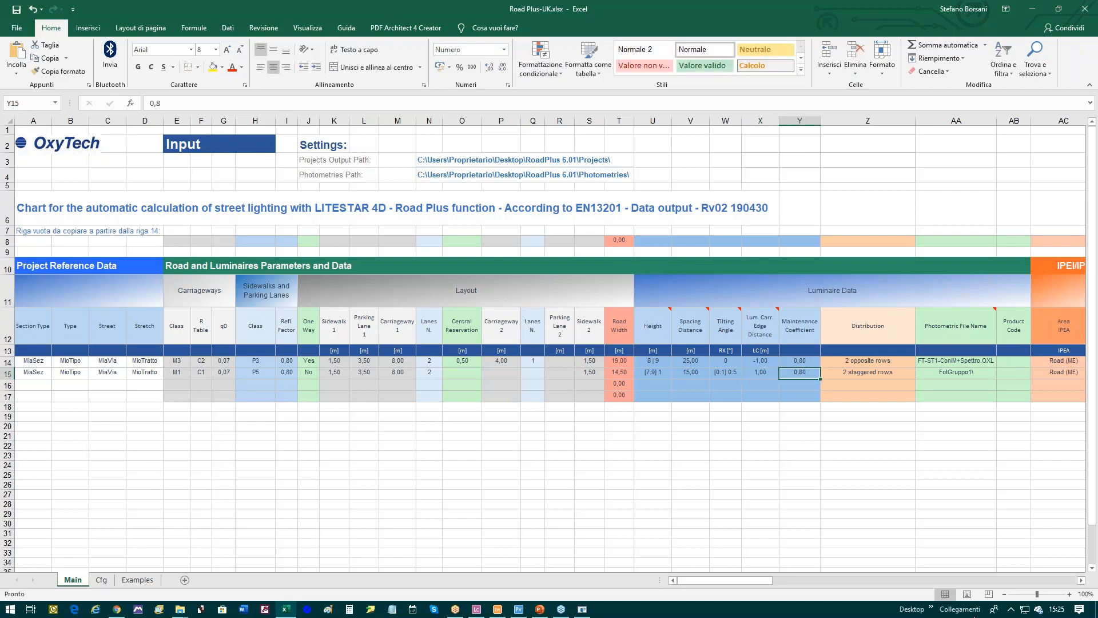
Step: Review the distribution options, photometric file name, new project name and LOG cell of row 14
{"action": "key", "text": "Up"}
{"action": "key", "text": "Down"}
{"action": "key", "text": "Up"}
{"action": "key", "text": "Right"}
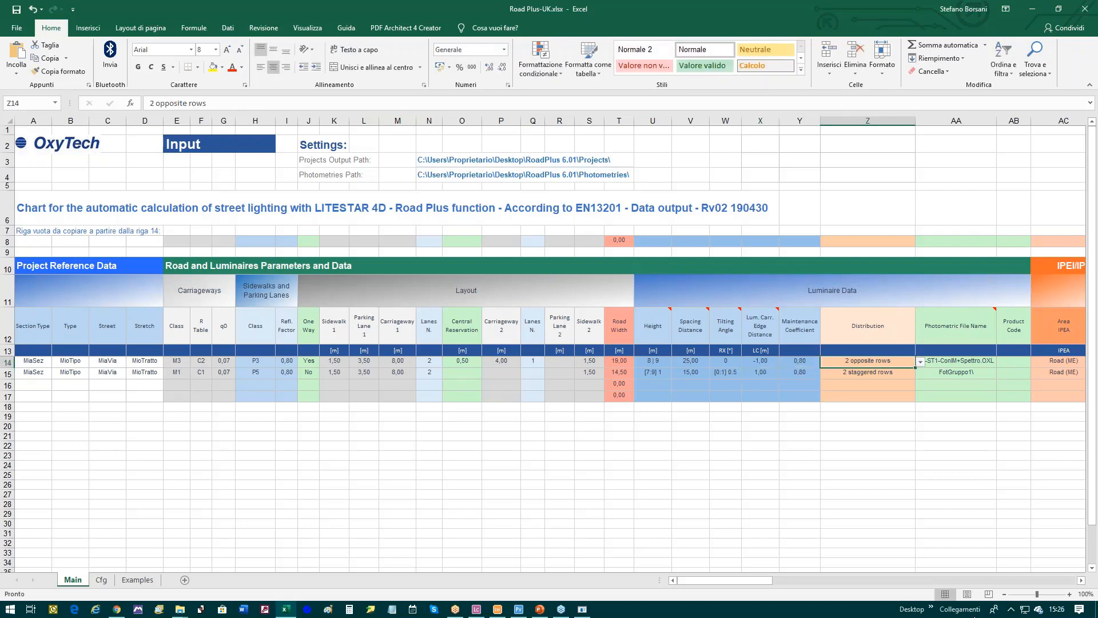
{"action": "left_click", "coordinate": [920, 364]}
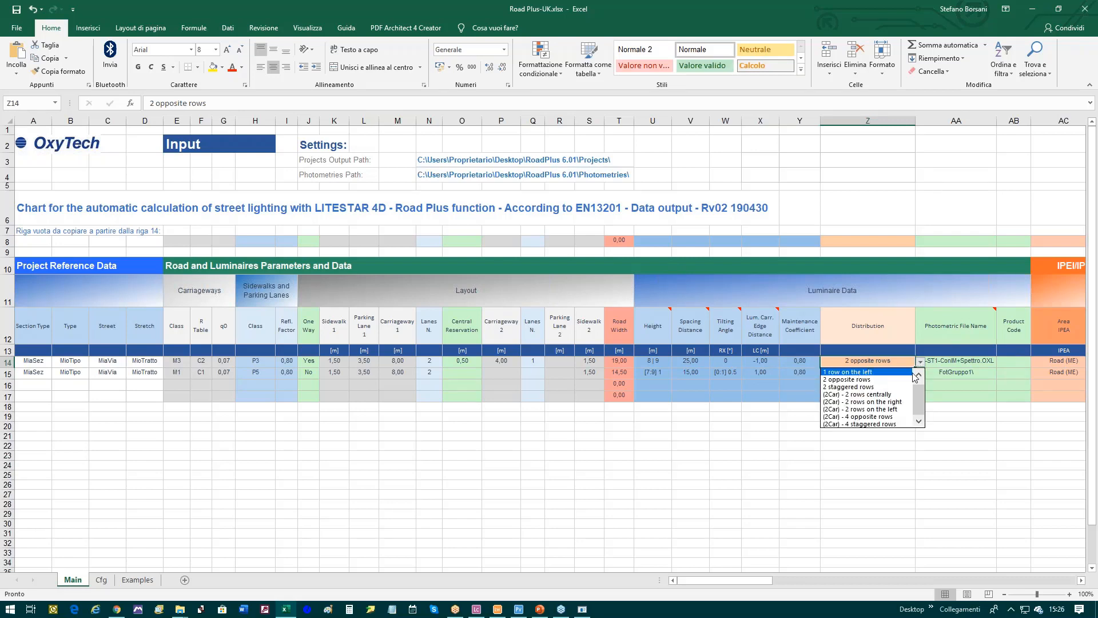
{"action": "left_click", "coordinate": [918, 375]}
{"action": "left_click", "coordinate": [954, 366]}
{"action": "left_click", "coordinate": [955, 360]}
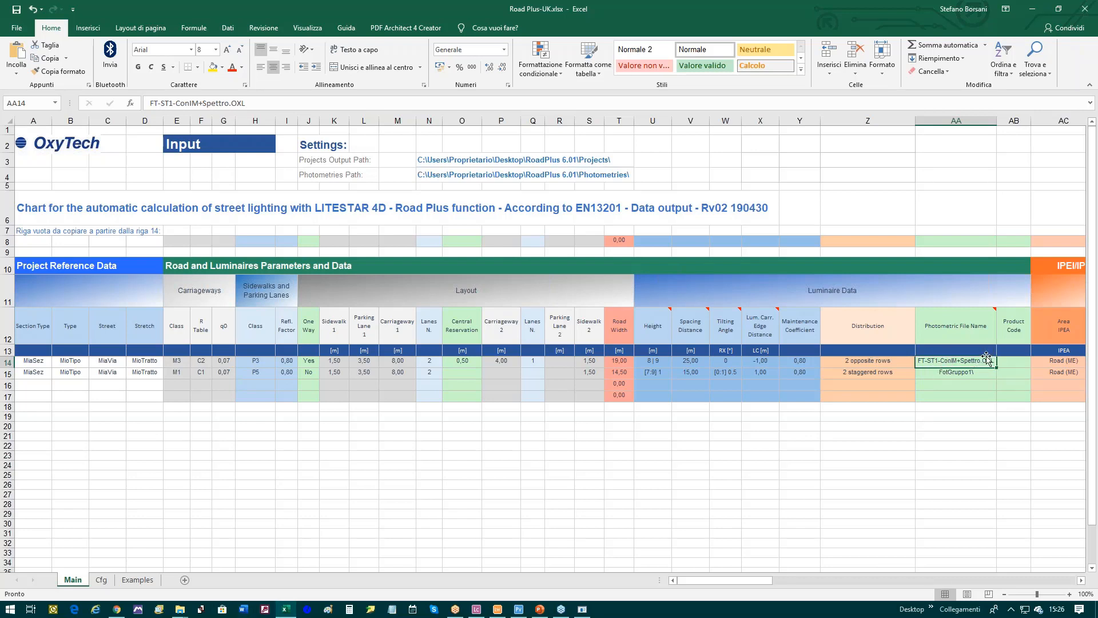
{"action": "left_click", "coordinate": [1081, 580]}
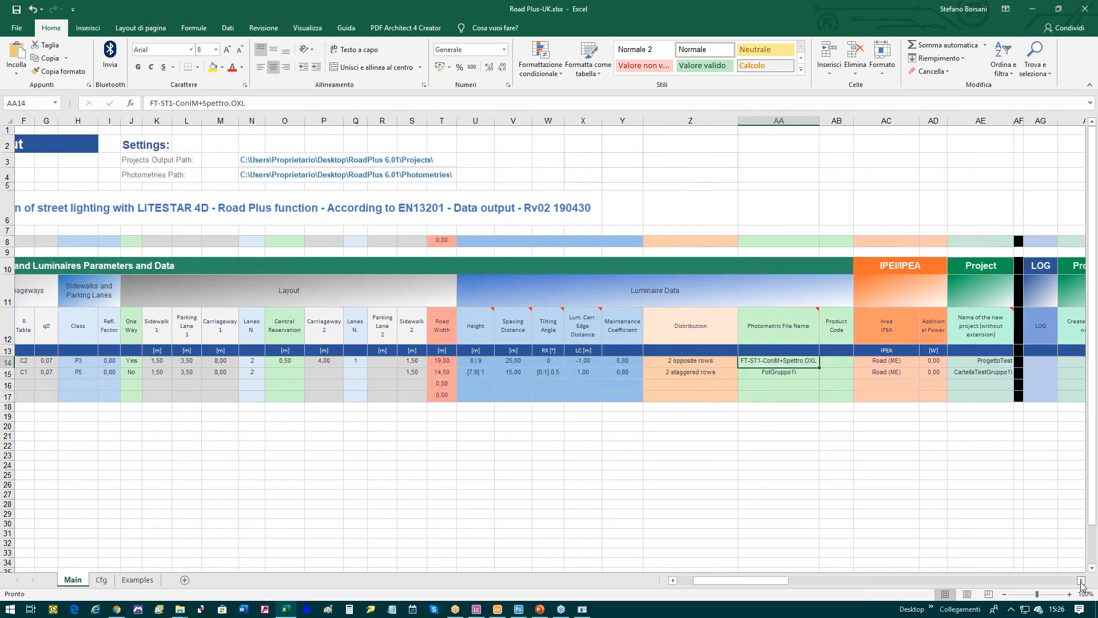
{"action": "left_click", "coordinate": [943, 360]}
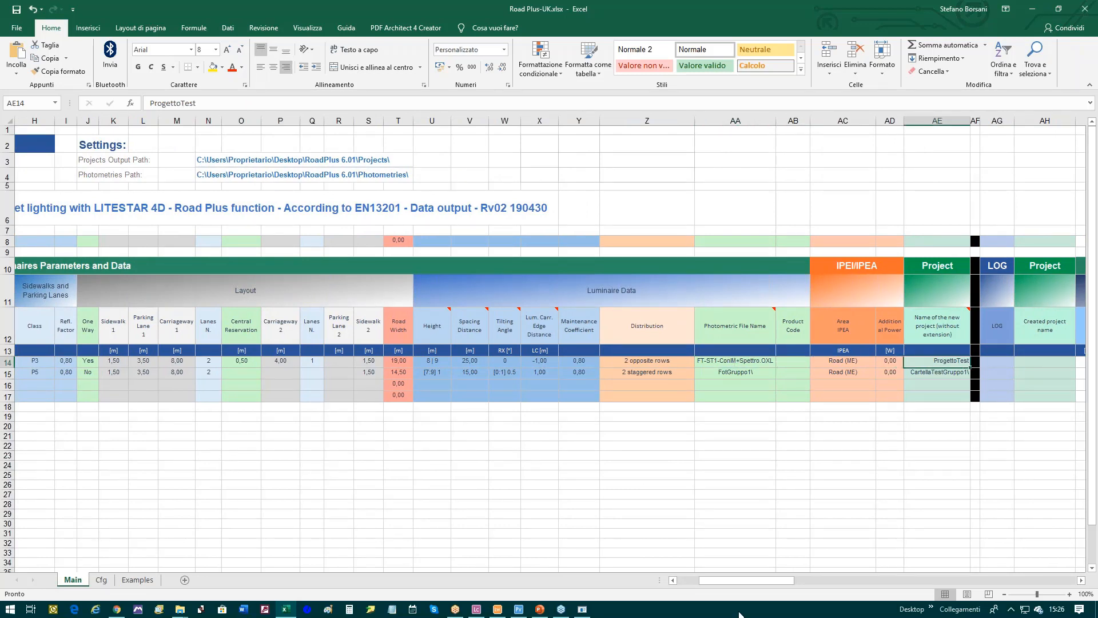
{"action": "left_click", "coordinate": [999, 361]}
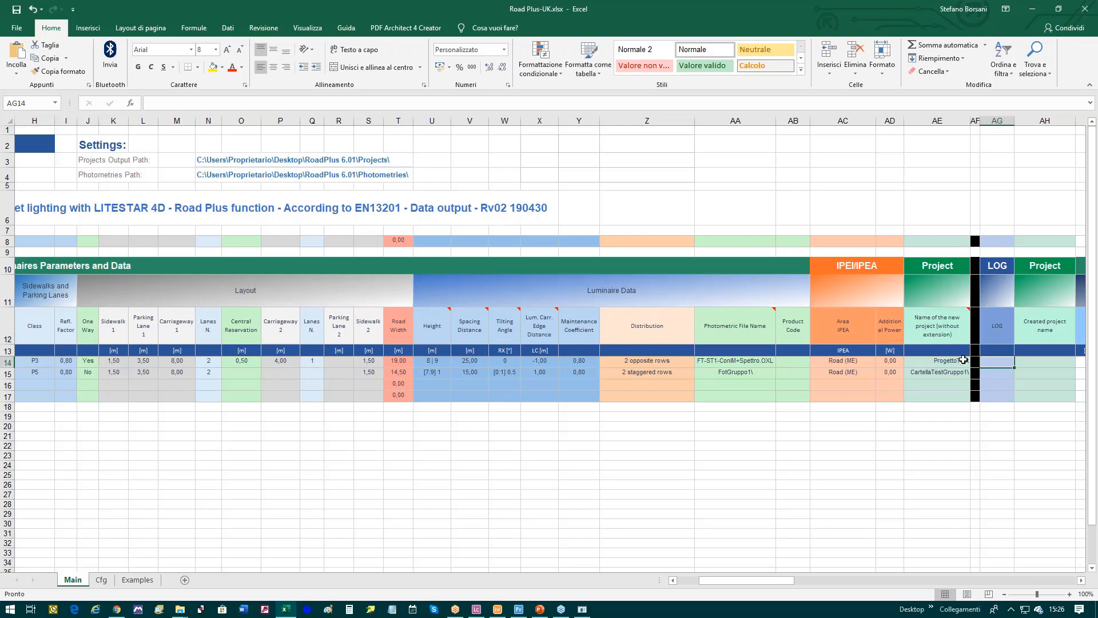
Step: Rename the section type in row 15 to MiaSez2
{"action": "key", "text": "Left"}
{"action": "key", "text": "Left"}
{"action": "key", "text": "Left"}
{"action": "key", "text": "Left"}
{"action": "key", "text": "Left"}
{"action": "key", "text": "Left"}
{"action": "key", "text": "Left"}
{"action": "key", "text": "Left"}
{"action": "key", "text": "Left"}
{"action": "key", "text": "Left"}
{"action": "key", "text": "Left"}
{"action": "key", "text": "Left"}
{"action": "key", "text": "Left"}
{"action": "key", "text": "Left"}
{"action": "key", "text": "Left"}
{"action": "key", "text": "Left"}
{"action": "key", "text": "Left"}
{"action": "key", "text": "Left"}
{"action": "key", "text": "Left"}
{"action": "key", "text": "Left"}
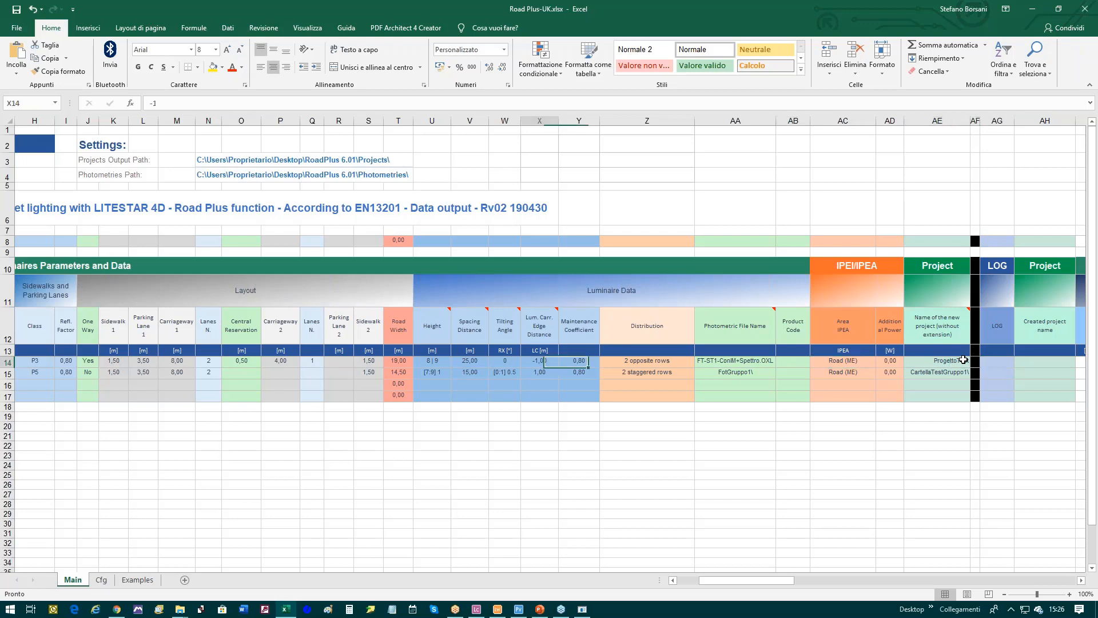
{"action": "key", "text": "Left"}
{"action": "key", "text": "Down"}
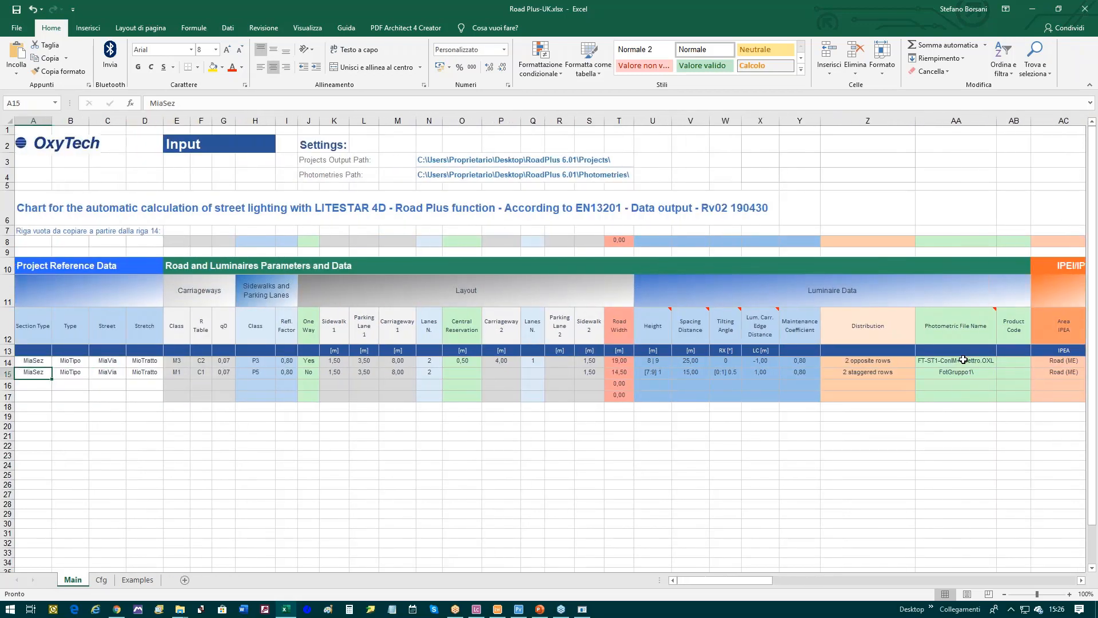
{"action": "key", "text": "F2"}
{"action": "key", "text": "BackSpace"}
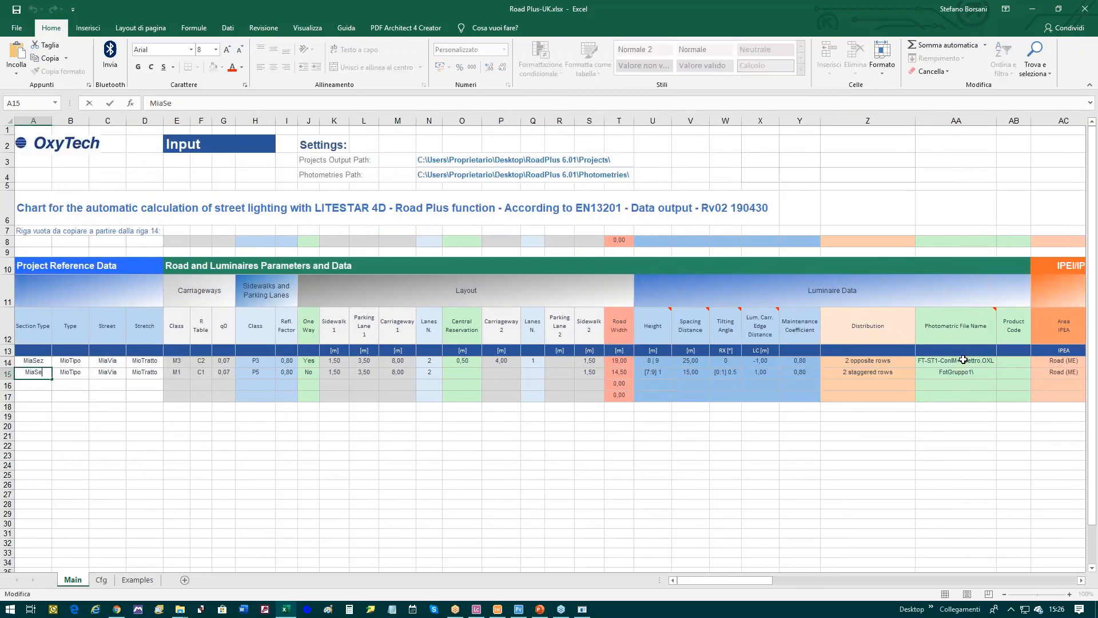
{"action": "type", "text": "z2"}
{"action": "key", "text": "Return"}
Step: Rename the street in row 15 to MiaVia2
{"action": "key", "text": "Up"}
{"action": "key", "text": "Right"}
{"action": "key", "text": "Right"}
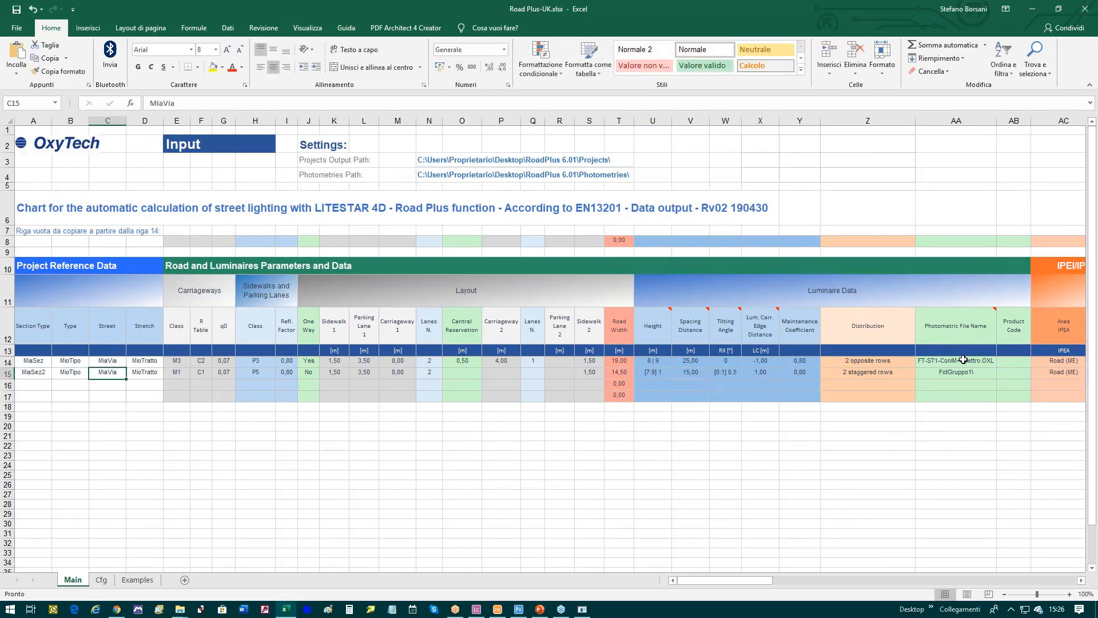
{"action": "key", "text": "F2"}
{"action": "type", "text": "2"}
{"action": "key", "text": "Return"}
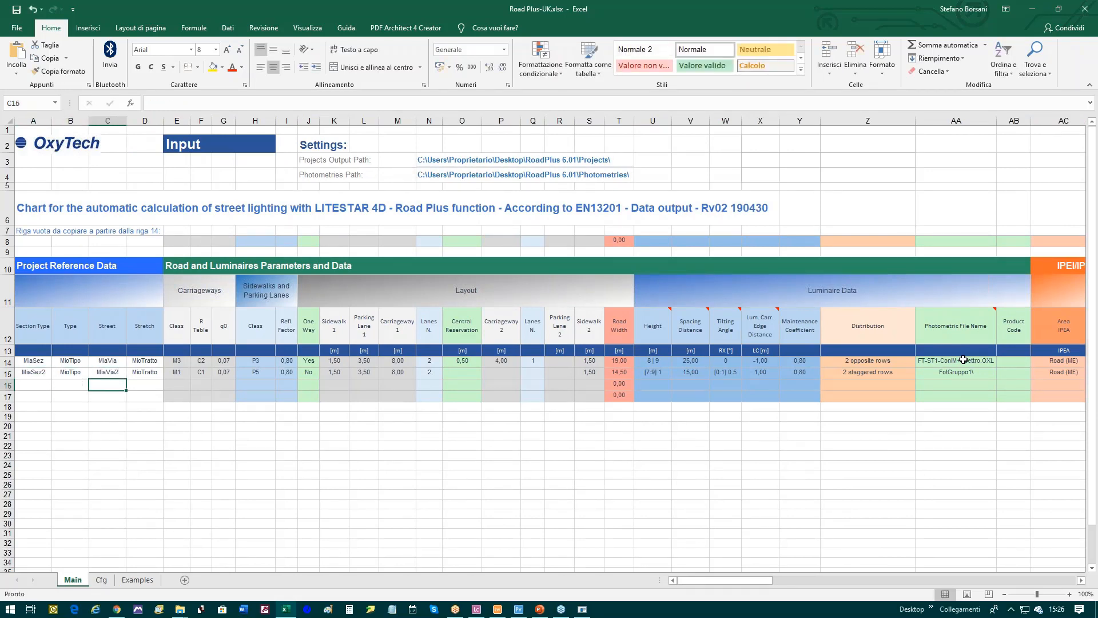
Step: Rename the stretch in row 15 to MioTratto2
{"action": "key", "text": "Up"}
{"action": "key", "text": "Right"}
{"action": "key", "text": "F2"}
{"action": "type", "text": "2"}
{"action": "key", "text": "Return"}
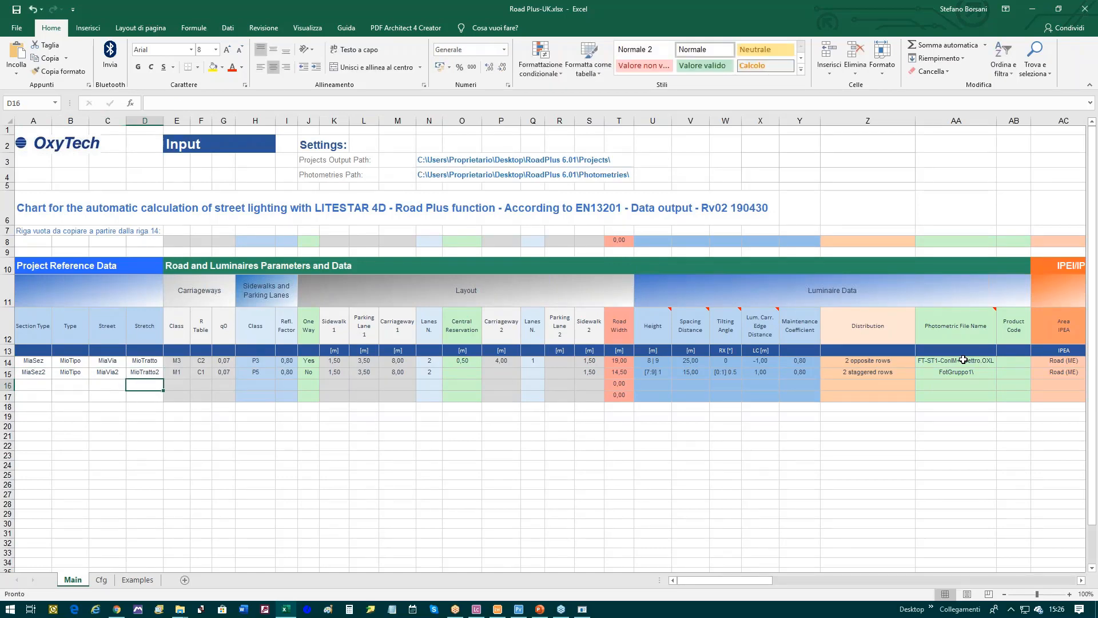
Step: Review the road classes and the layout values of row 15, from the carriageway class through Sidewalk 2
{"action": "key", "text": "Up"}
{"action": "key", "text": "Right"}
{"action": "key", "text": "Right"}
{"action": "key", "text": "Right"}
{"action": "key", "text": "Right"}
{"action": "key", "text": "Right"}
{"action": "key", "text": "Right"}
{"action": "key", "text": "Right"}
{"action": "key", "text": "Right"}
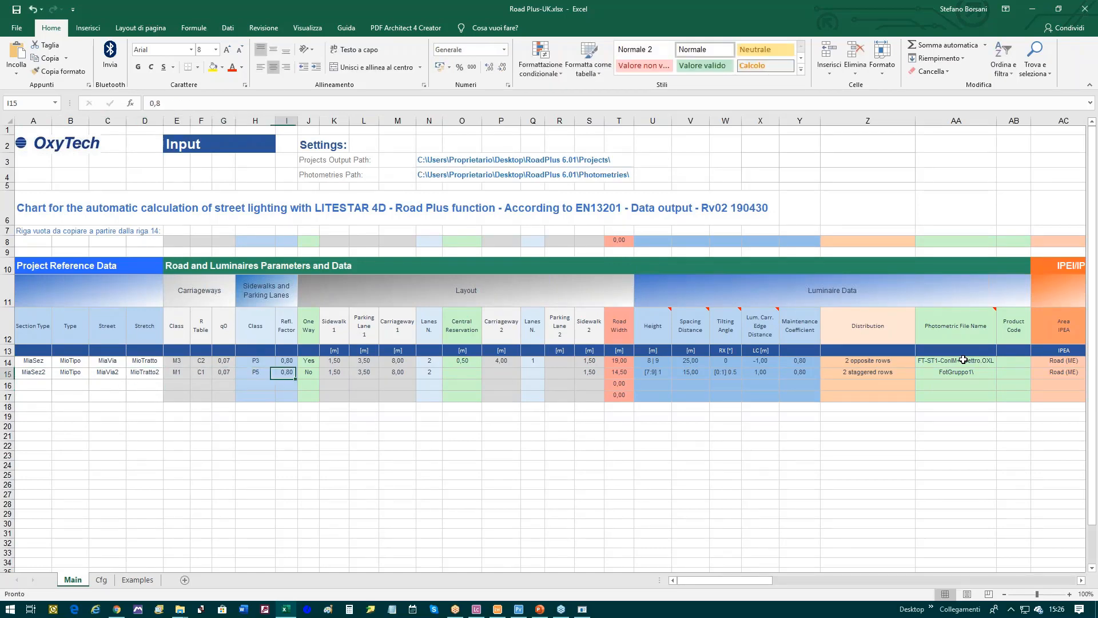
{"action": "key", "text": "Right"}
{"action": "key", "text": "Right"}
{"action": "key", "text": "Right"}
{"action": "key", "text": "Right"}
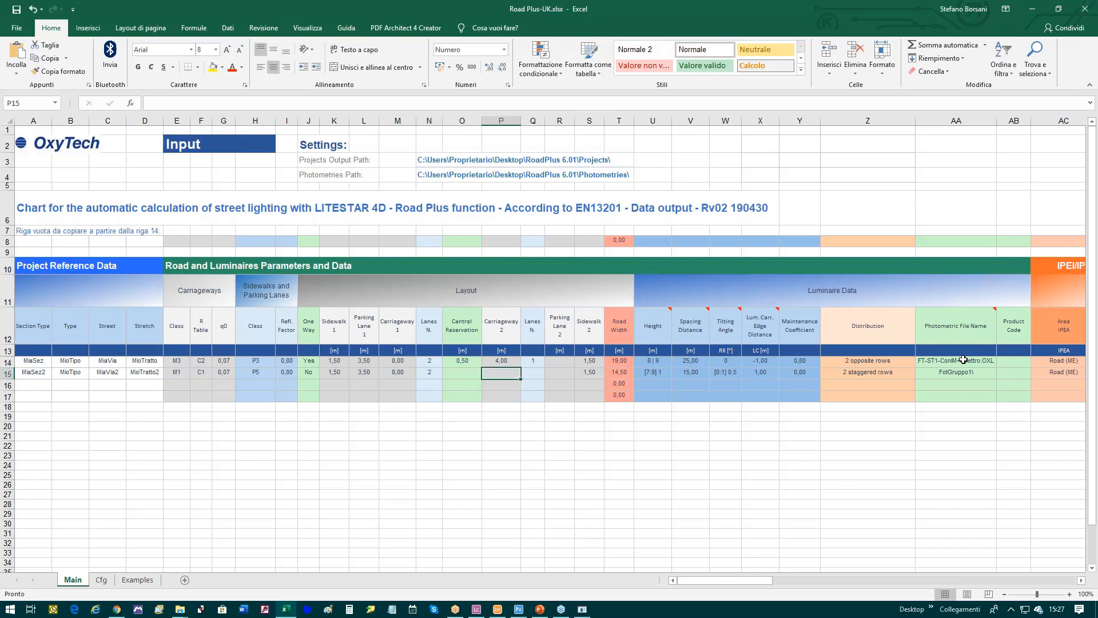
{"action": "key", "text": "Right"}
{"action": "key", "text": "Right"}
{"action": "key", "text": "Right"}
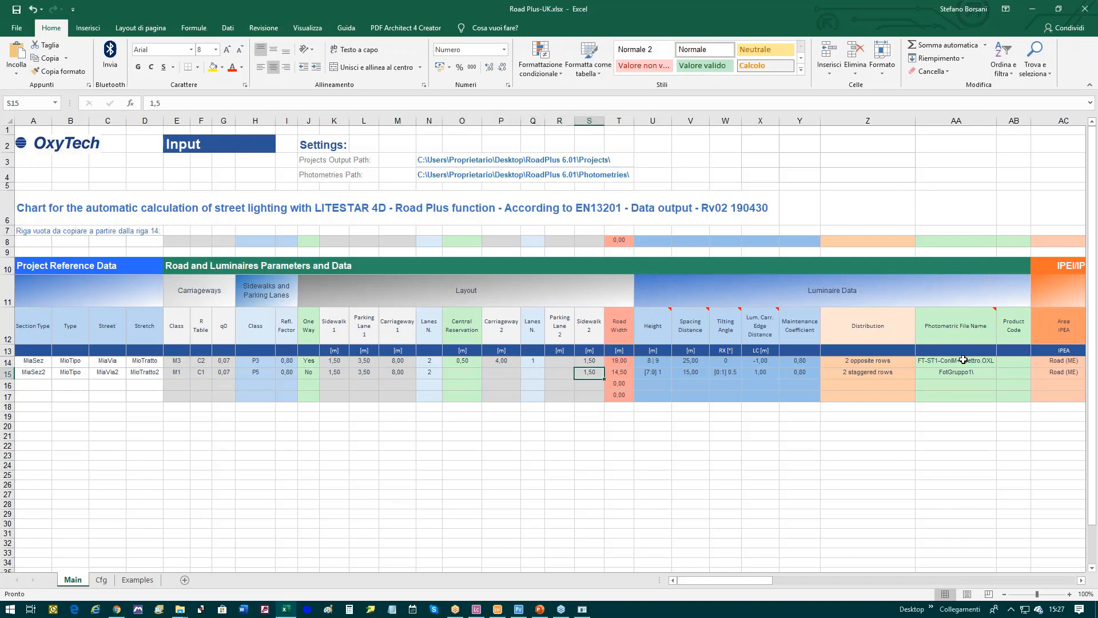
{"action": "key", "text": "Left"}
{"action": "key", "text": "Left"}
{"action": "key", "text": "Left"}
{"action": "key", "text": "Left"}
{"action": "key", "text": "Left"}
{"action": "key", "text": "Left"}
{"action": "key", "text": "Left"}
{"action": "key", "text": "Left"}
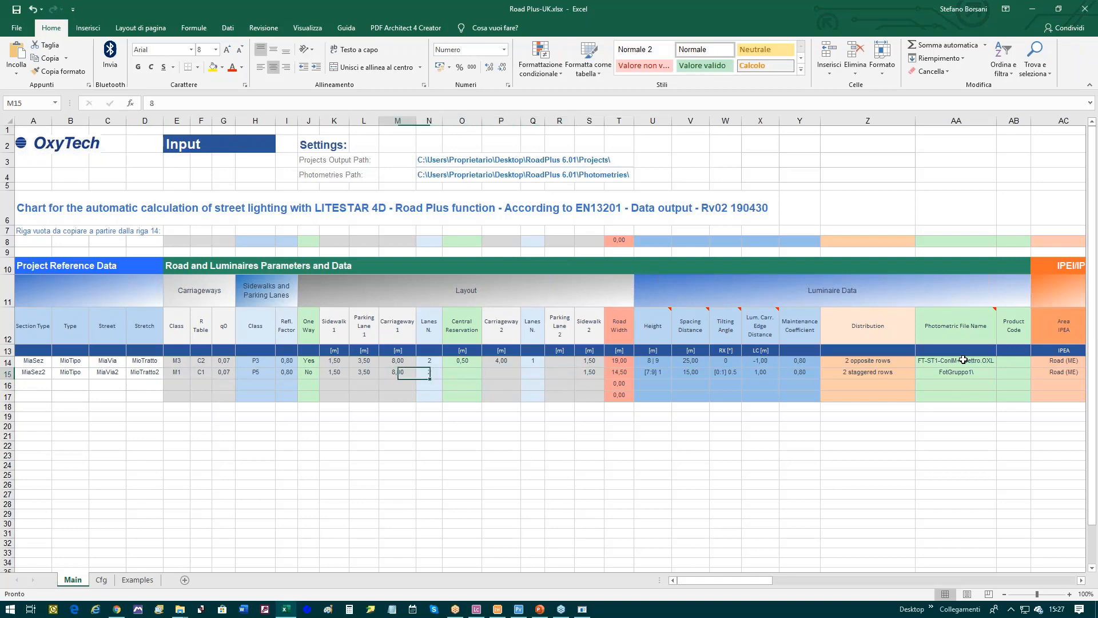
{"action": "key", "text": "Right"}
{"action": "key", "text": "Right"}
{"action": "key", "text": "Right"}
{"action": "key", "text": "Right"}
{"action": "key", "text": "Right"}
{"action": "key", "text": "Right"}
{"action": "key", "text": "Right"}
{"action": "key", "text": "Right"}
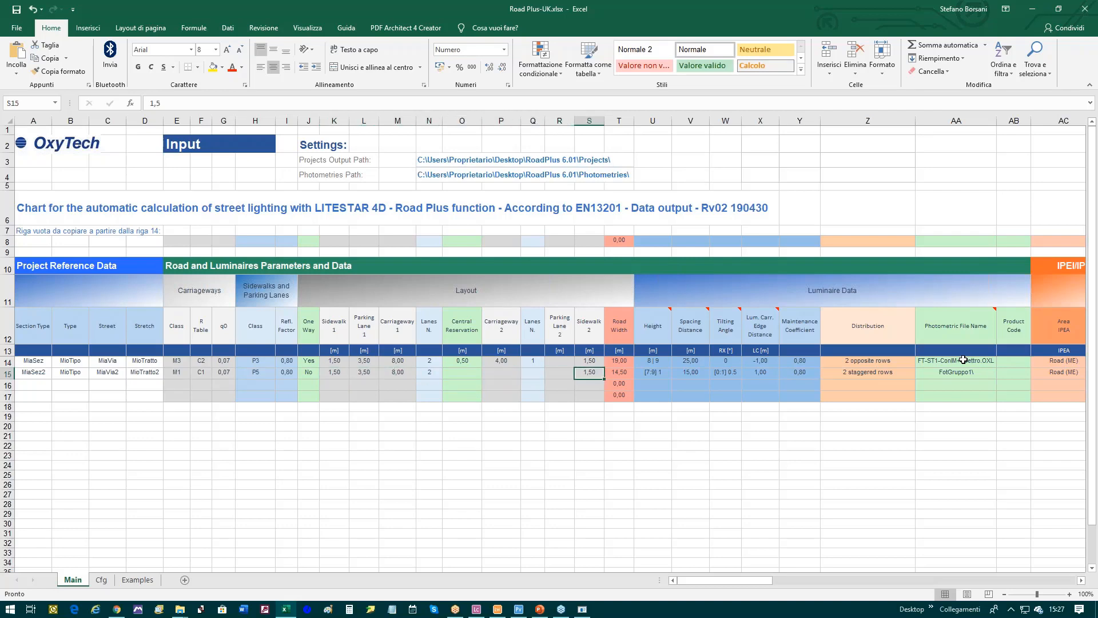
Step: Review the luminaire data, IPEA settings and project name of row 15, starting from the luminaire height
{"action": "key", "text": "Right"}
{"action": "key", "text": "Right"}
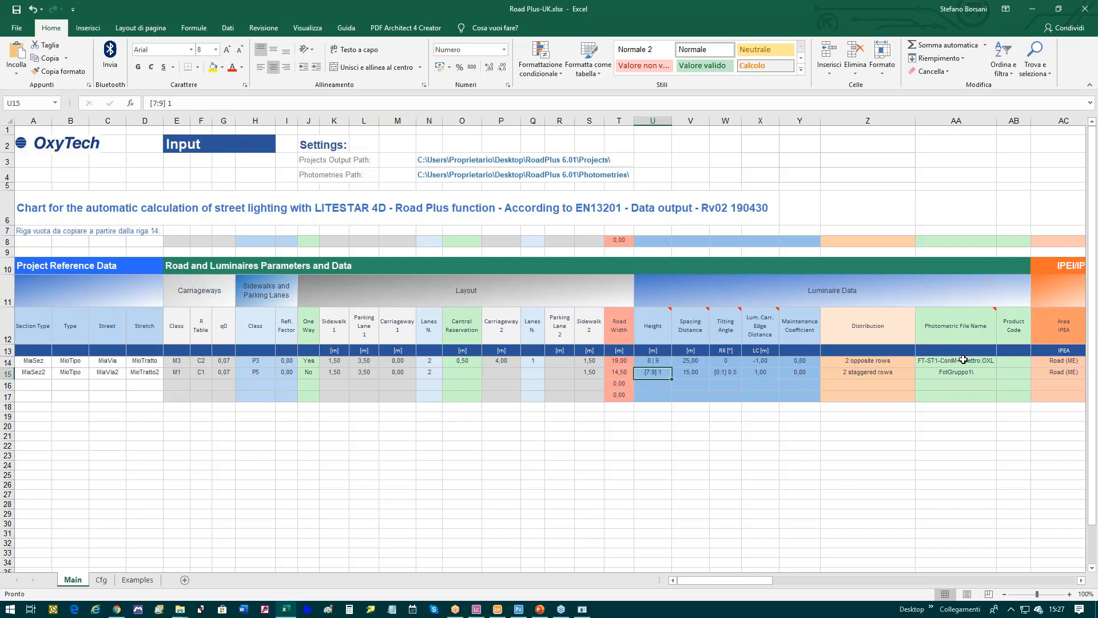
{"action": "key", "text": "Right"}
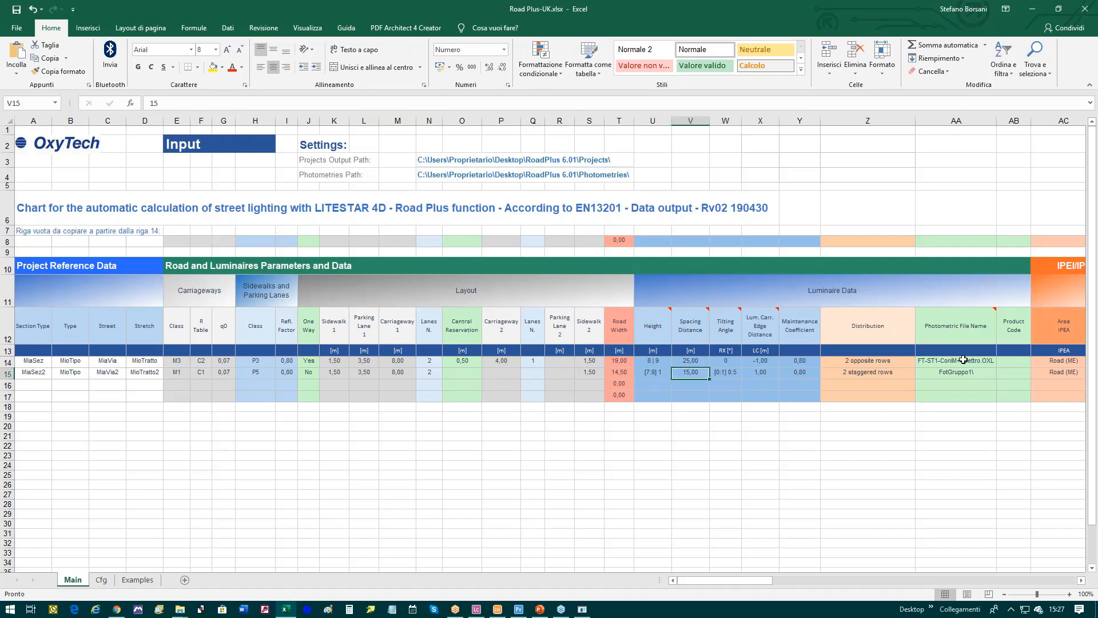
{"action": "key", "text": "Right"}
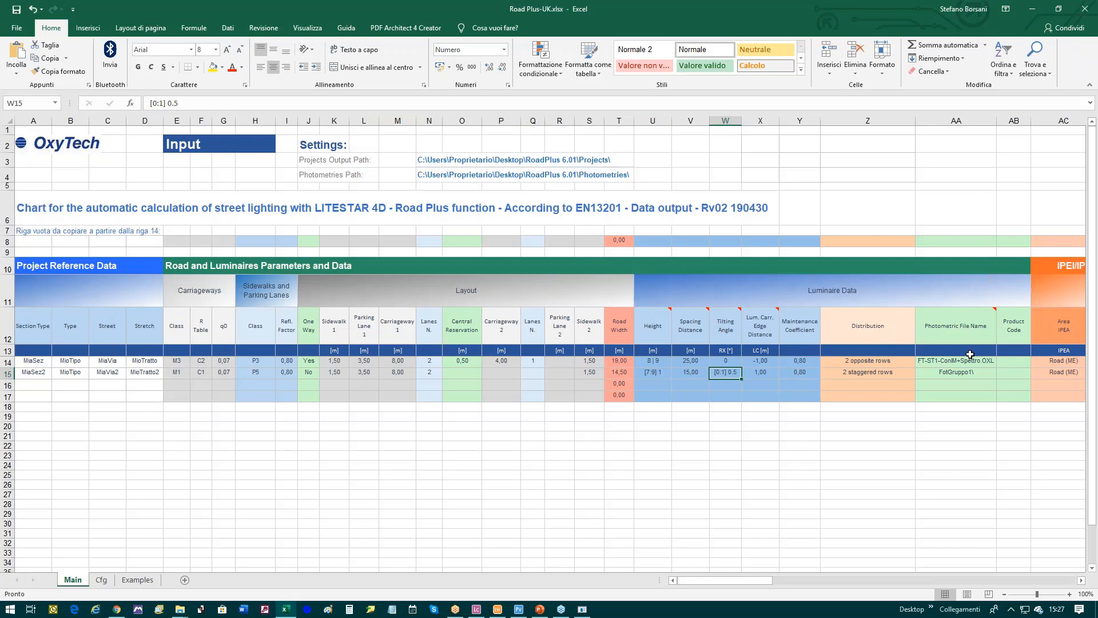
{"action": "key", "text": "Right"}
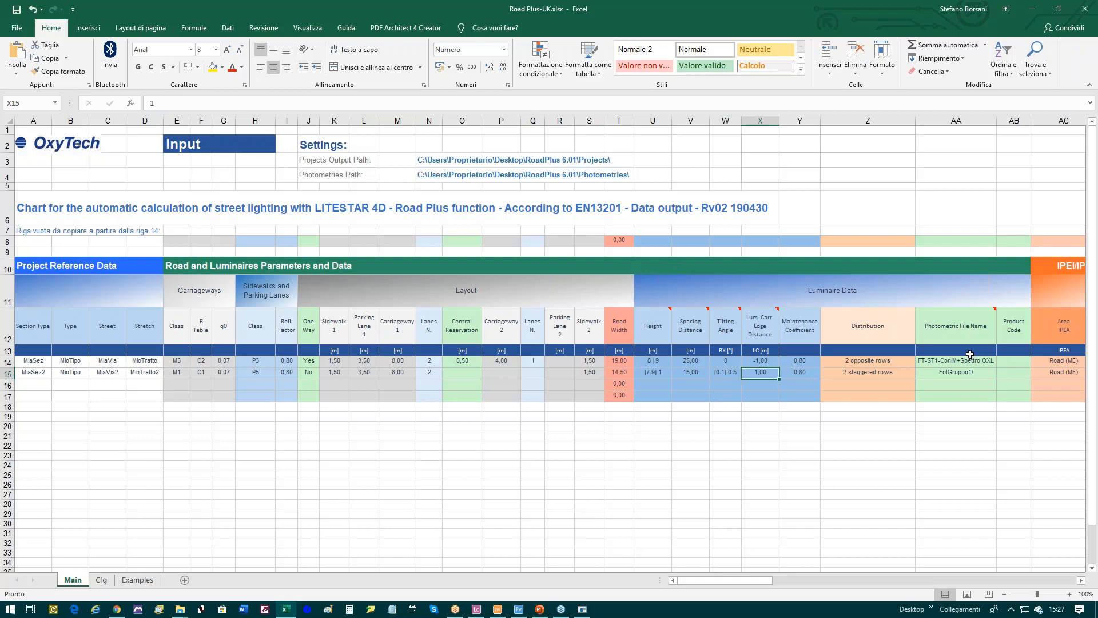
{"action": "key", "text": "Right"}
{"action": "key", "text": "Right"}
{"action": "key", "text": "Right"}
{"action": "key", "text": "Right"}
{"action": "key", "text": "Right"}
{"action": "key", "text": "Right"}
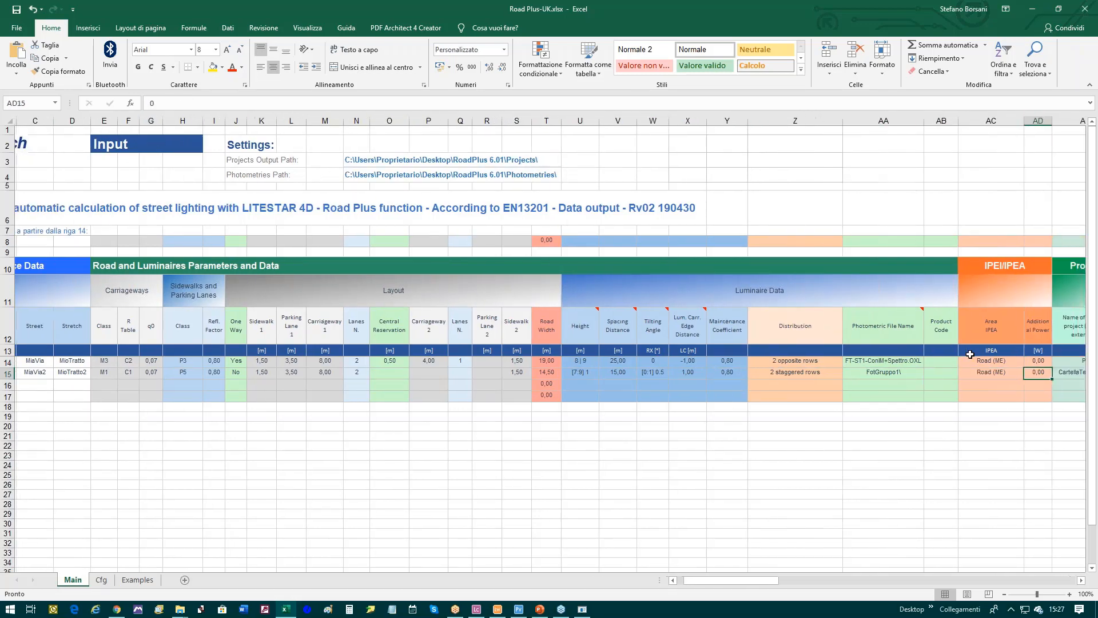
{"action": "key", "text": "Right"}
{"action": "key", "text": "Right"}
{"action": "key", "text": "Right"}
{"action": "key", "text": "Right"}
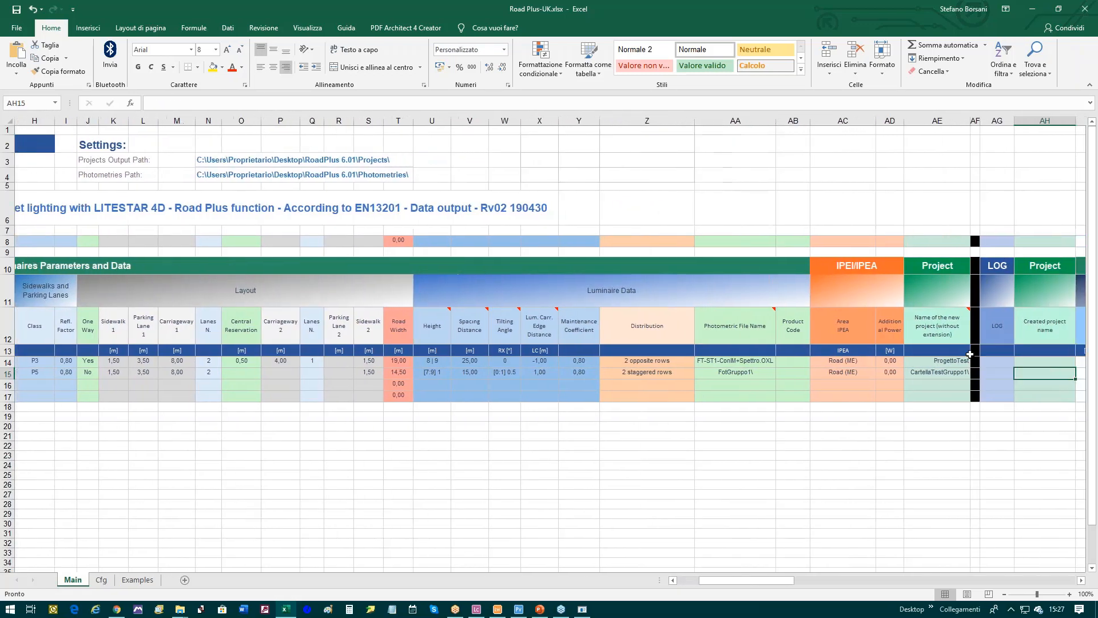
Step: Select row 15's photometric file name and inspect the RoadPlus 6.01 Photometries folder and its FotGruppo1 subfolder in File Explorer
{"action": "key", "text": "Left"}
{"action": "key", "text": "Left"}
{"action": "key", "text": "Left"}
{"action": "key", "text": "Left"}
{"action": "key", "text": "Left"}
{"action": "key", "text": "Left"}
{"action": "key", "text": "Left"}
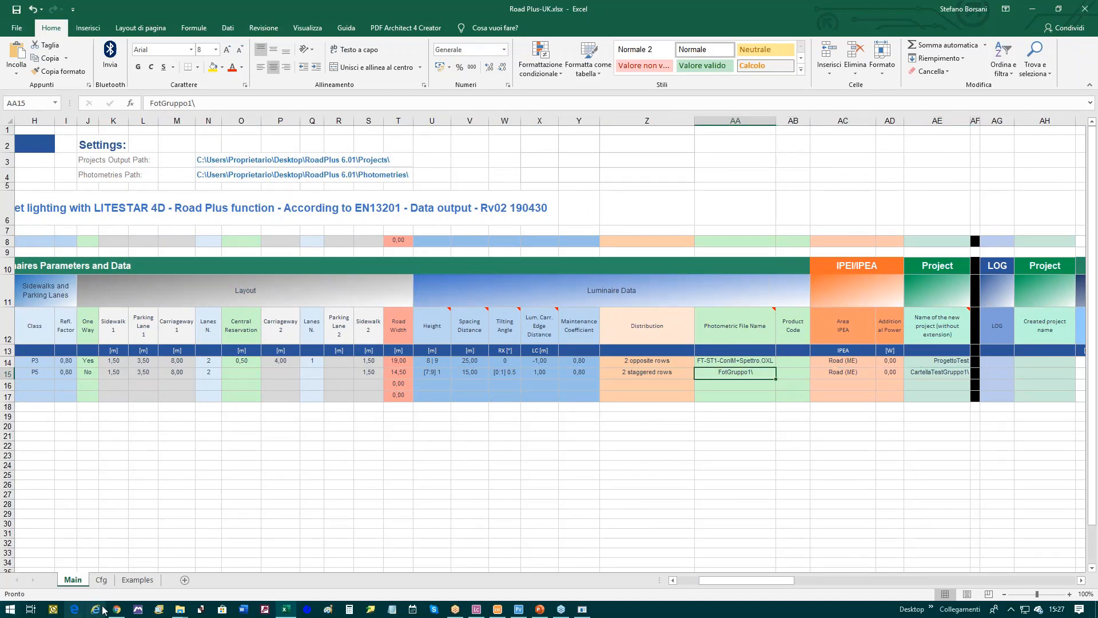
{"action": "left_click", "coordinate": [180, 609]}
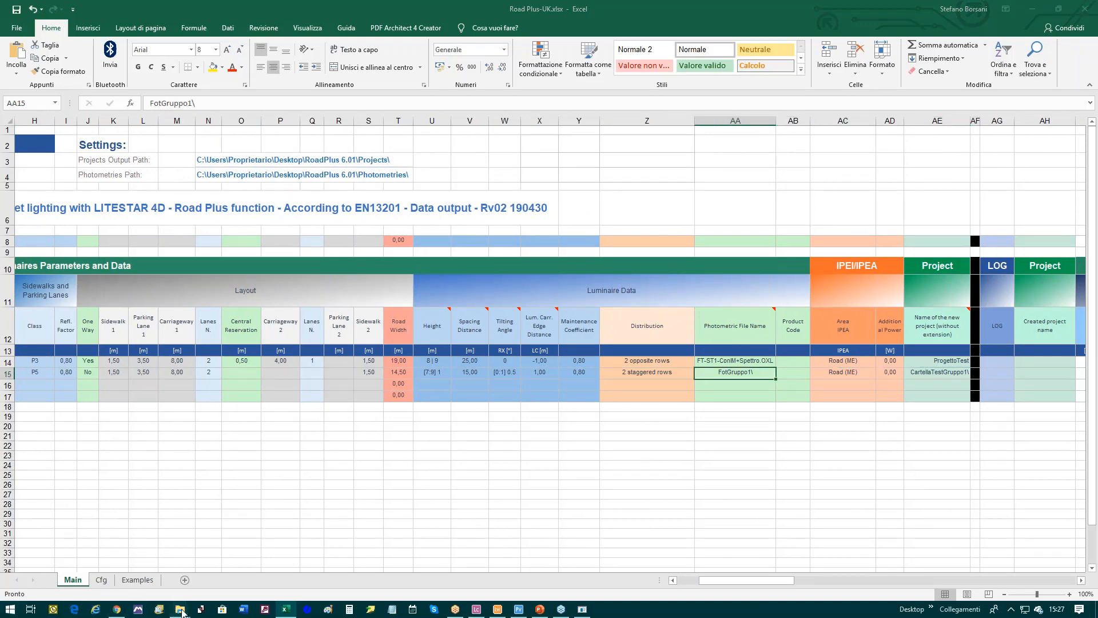
{"action": "left_click", "coordinate": [204, 566]}
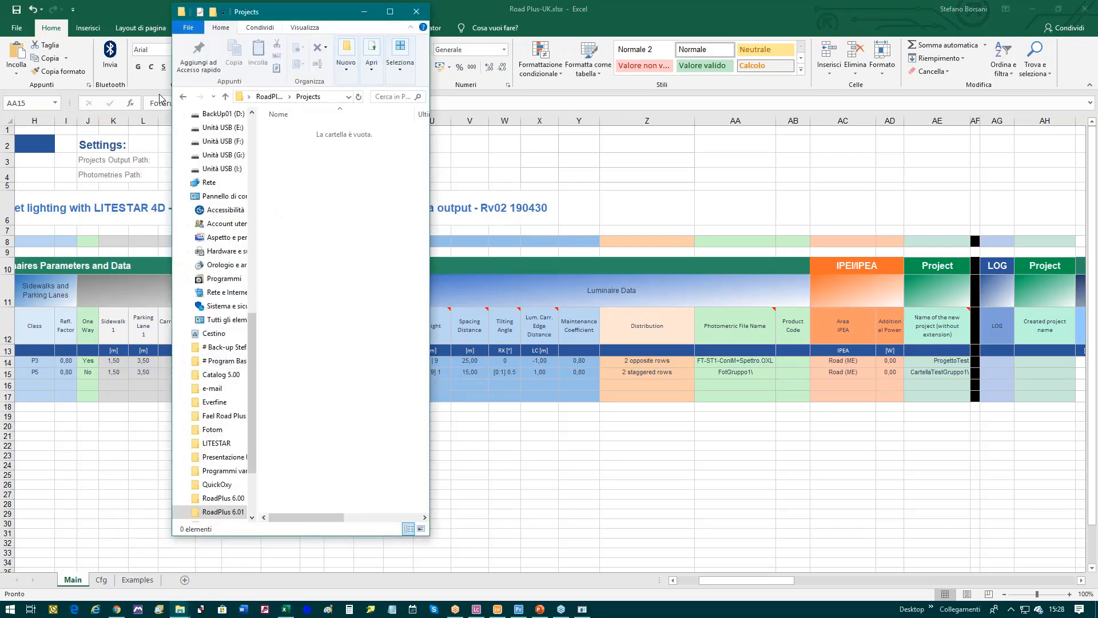
{"action": "left_click", "coordinate": [183, 97]}
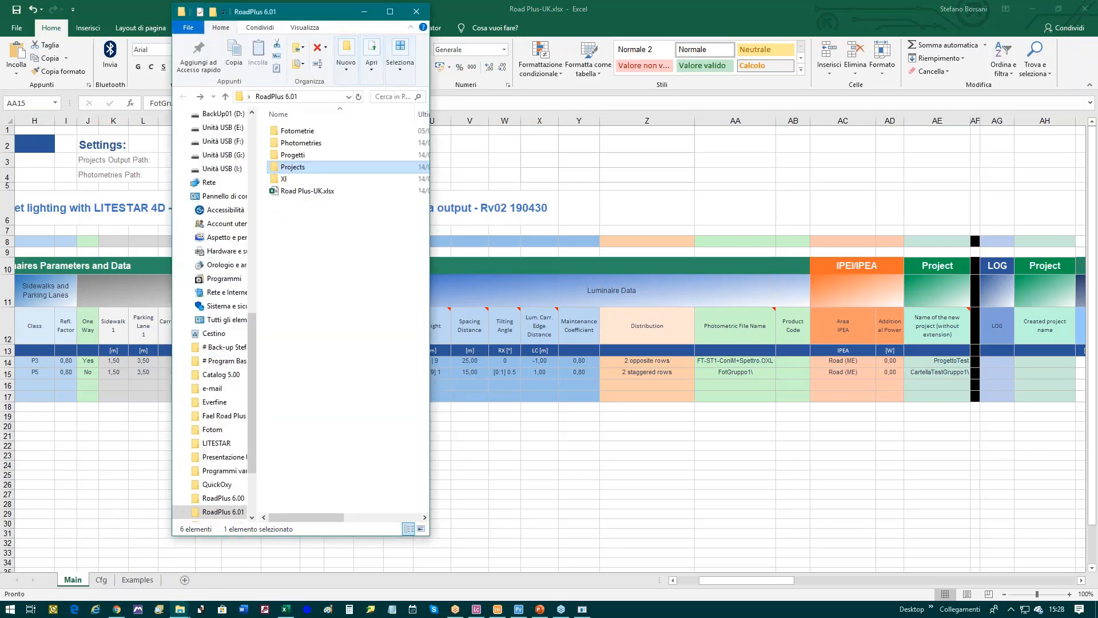
{"action": "left_click", "coordinate": [304, 143]}
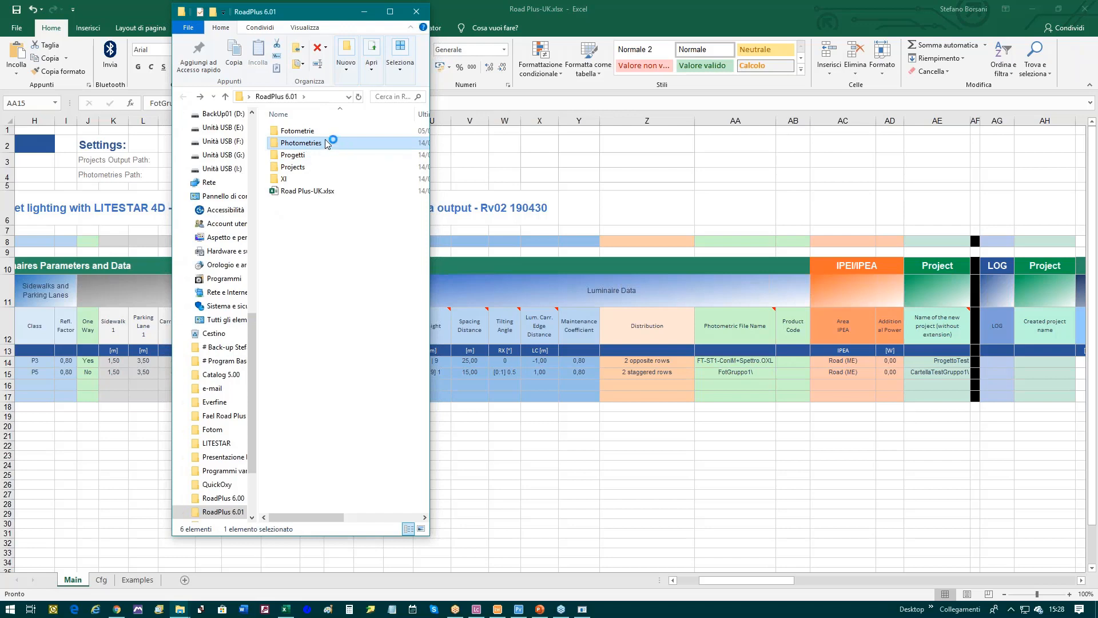
{"action": "double_click", "coordinate": [329, 143]}
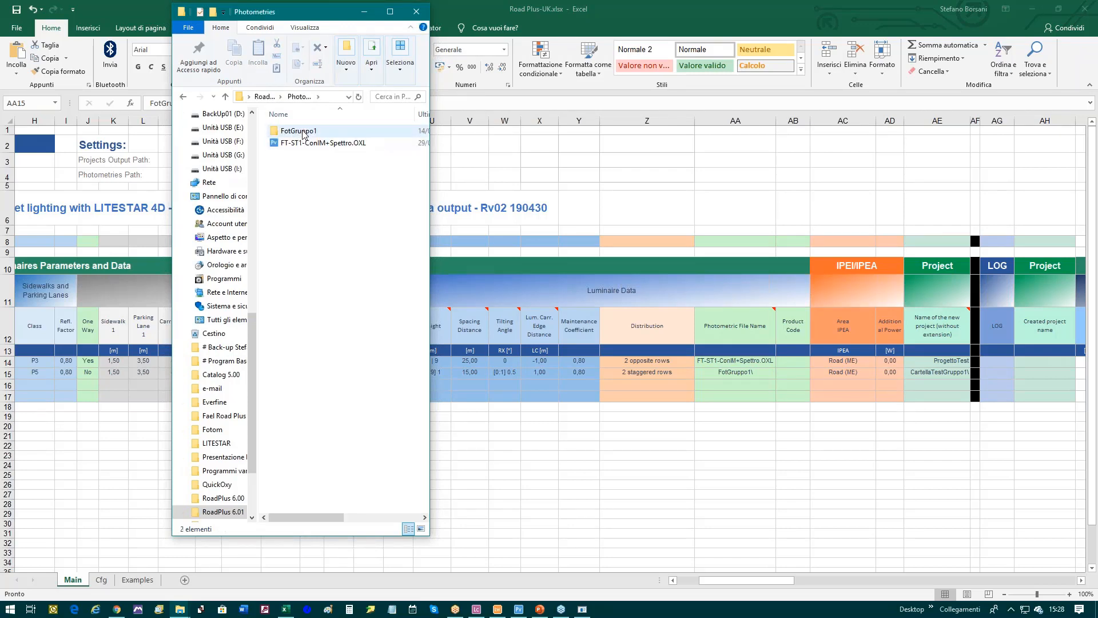
{"action": "left_click", "coordinate": [303, 132]}
{"action": "double_click", "coordinate": [298, 131]}
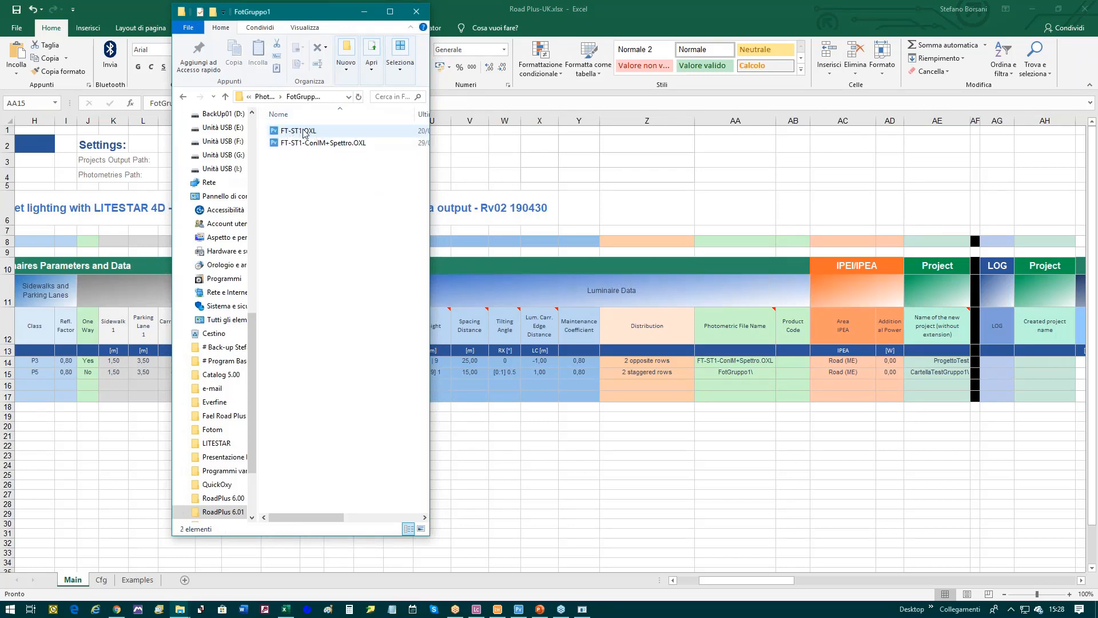
{"action": "left_click", "coordinate": [183, 97]}
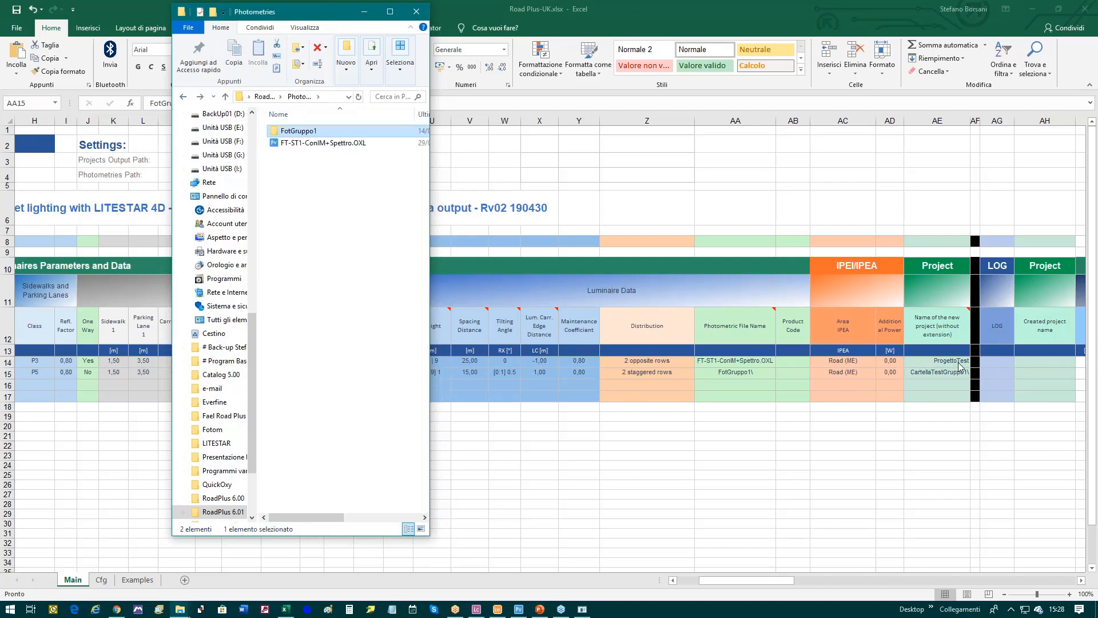
{"action": "left_click", "coordinate": [363, 13]}
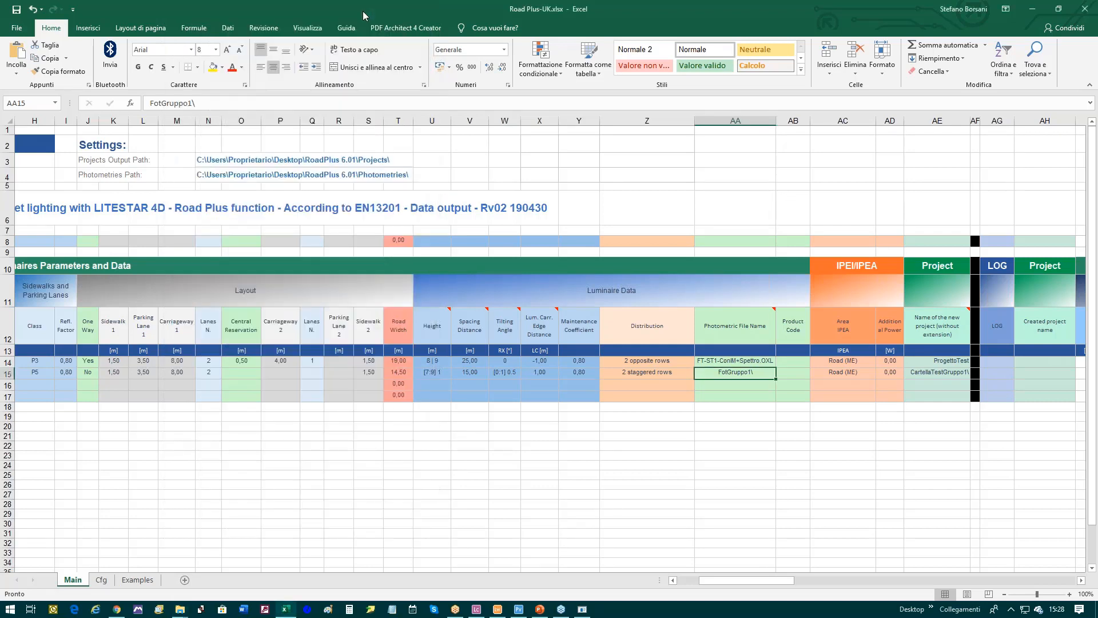
Step: Save and close the Road Plus-UK.xlsx workbook and clear the windows covering the RoadPlus dialog in Litecalc
{"action": "left_click", "coordinate": [1085, 11]}
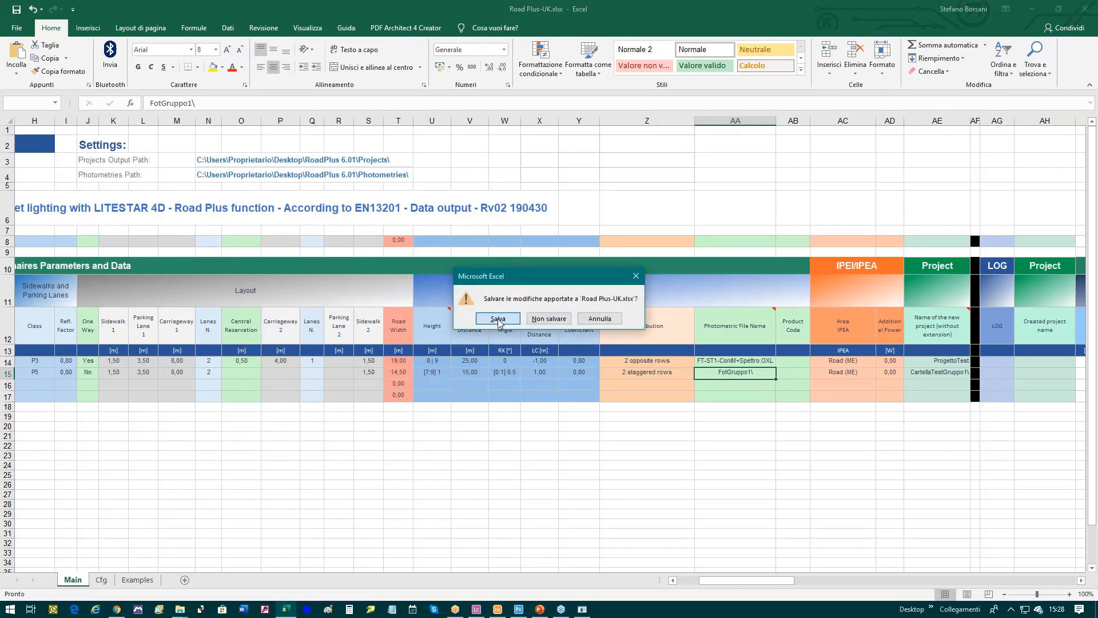
{"action": "left_click", "coordinate": [498, 319]}
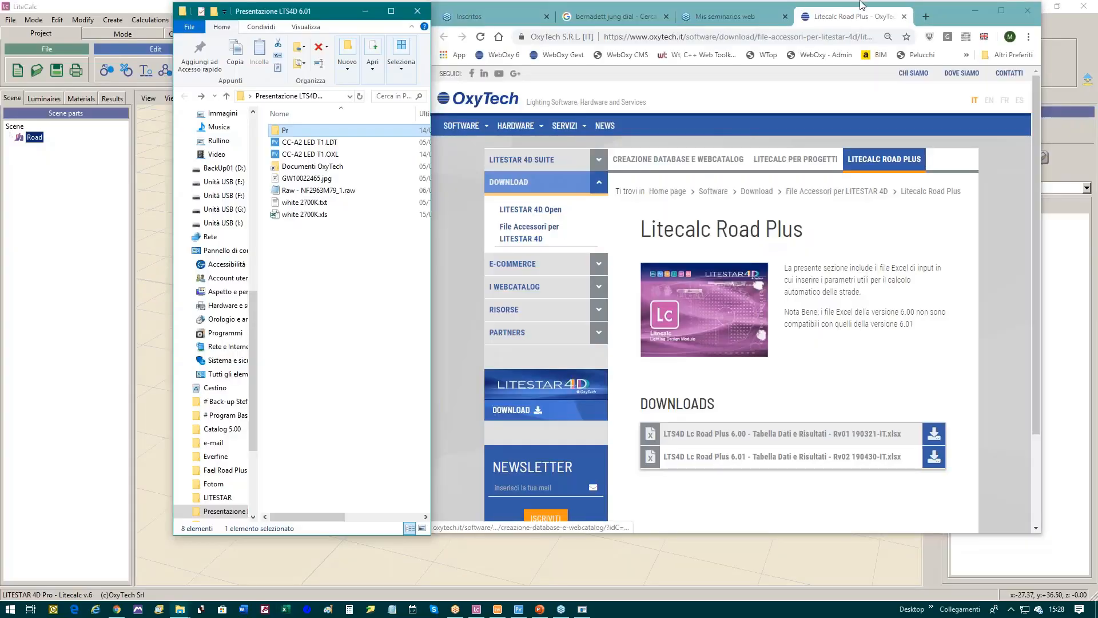
{"action": "left_click", "coordinate": [975, 10]}
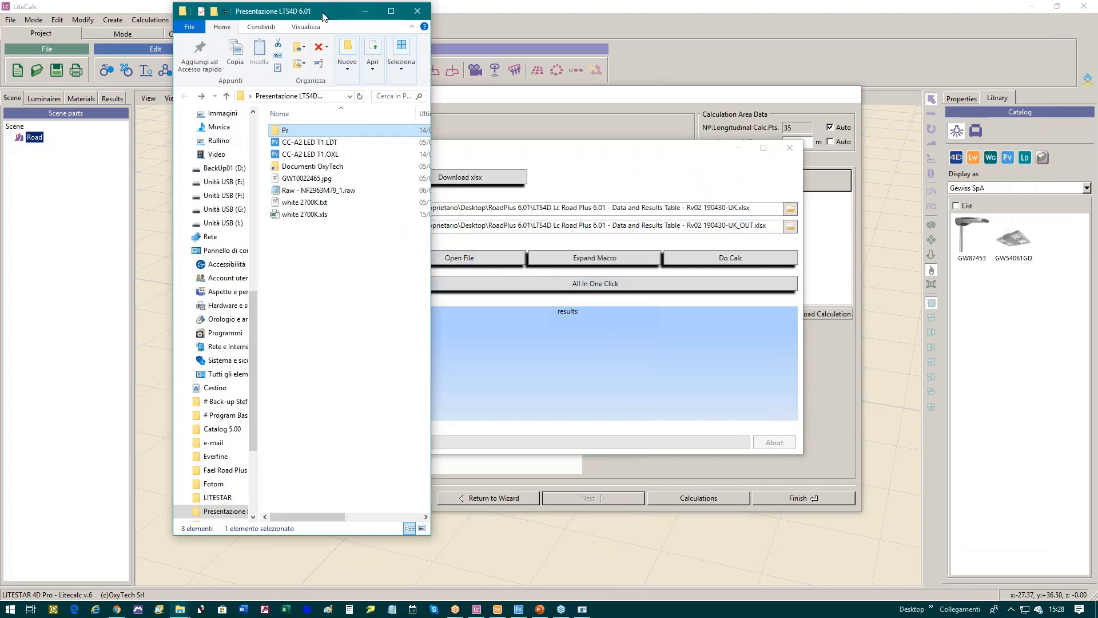
{"action": "left_click_drag", "start_coordinate": [327, 15], "coordinate": [233, 24]}
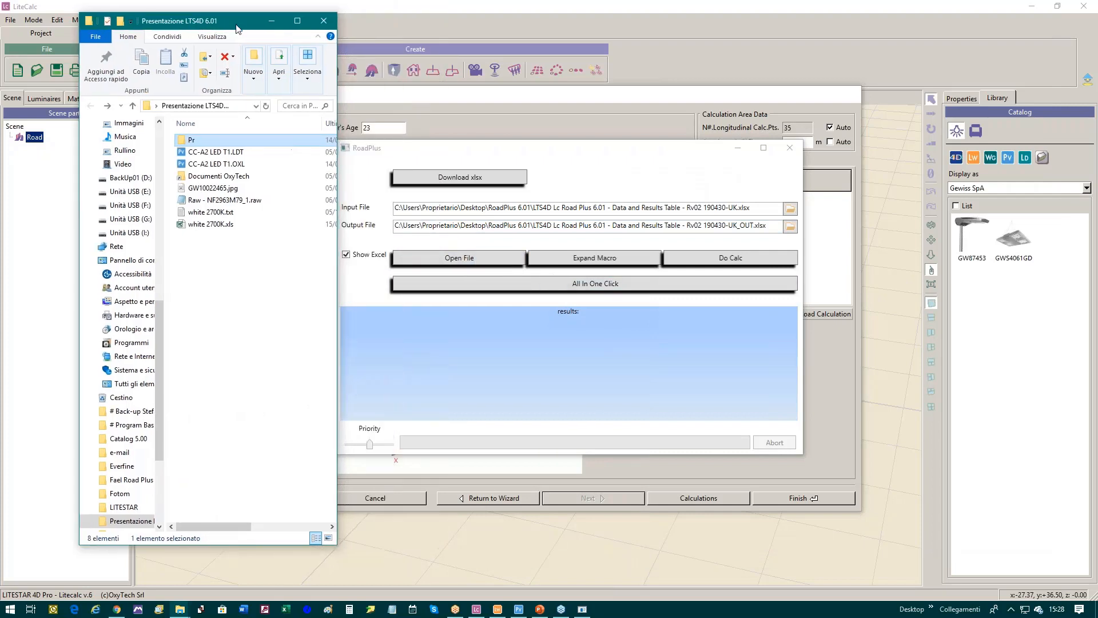
Step: Set the RoadPlus input file to Road Plus-UK.xlsx from the RoadPlus 6.01 folder
{"action": "left_click", "coordinate": [465, 257]}
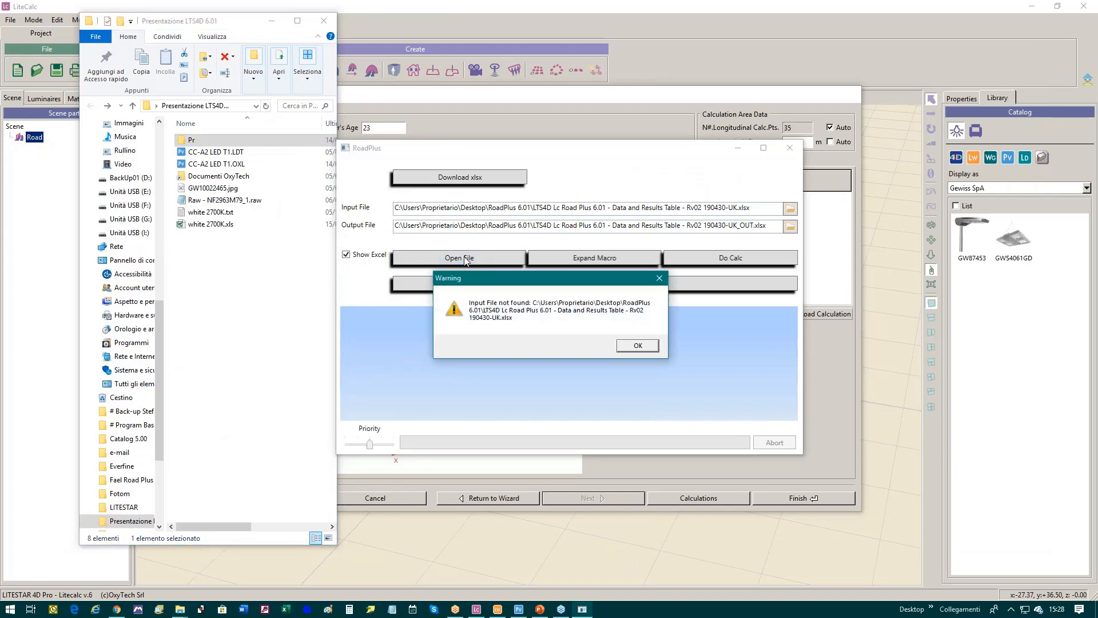
{"action": "left_click", "coordinate": [636, 346]}
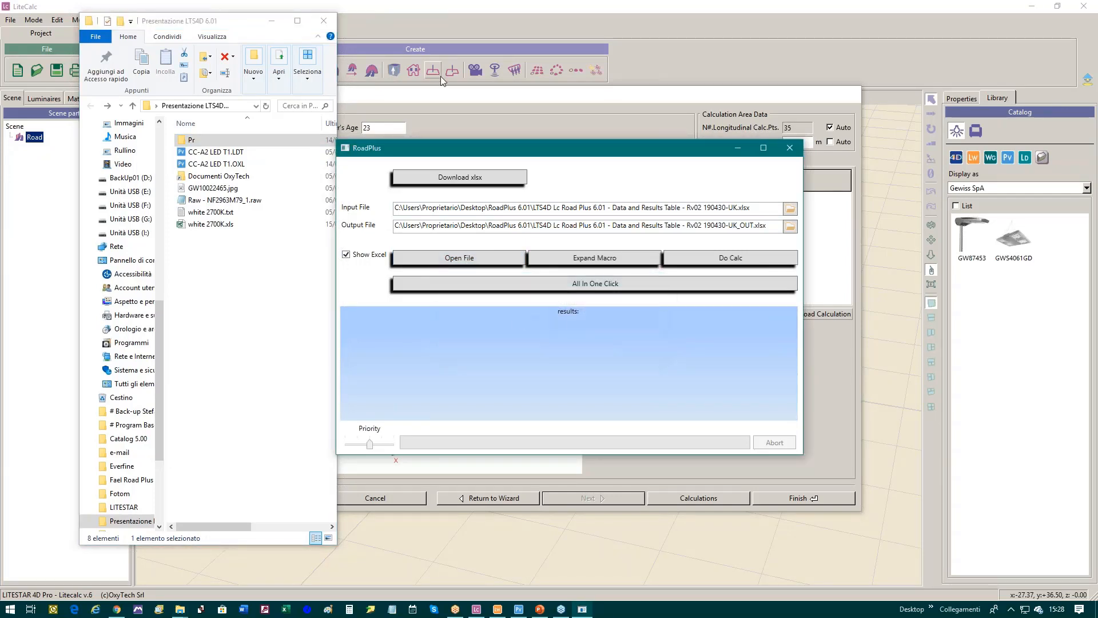
{"action": "left_click", "coordinate": [791, 209]}
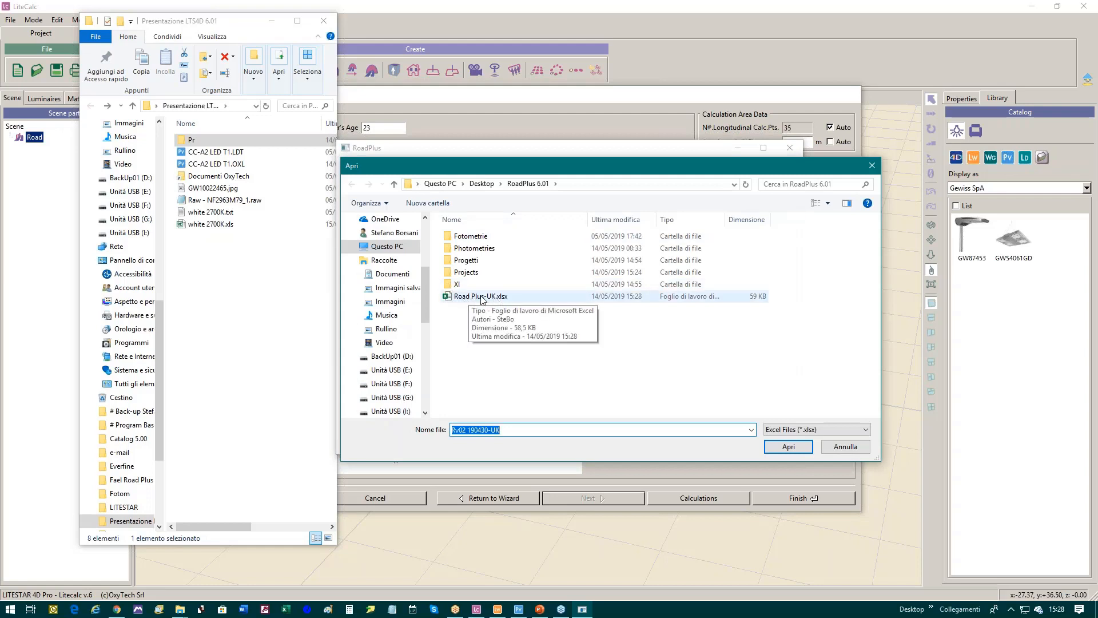
{"action": "double_click", "coordinate": [482, 297]}
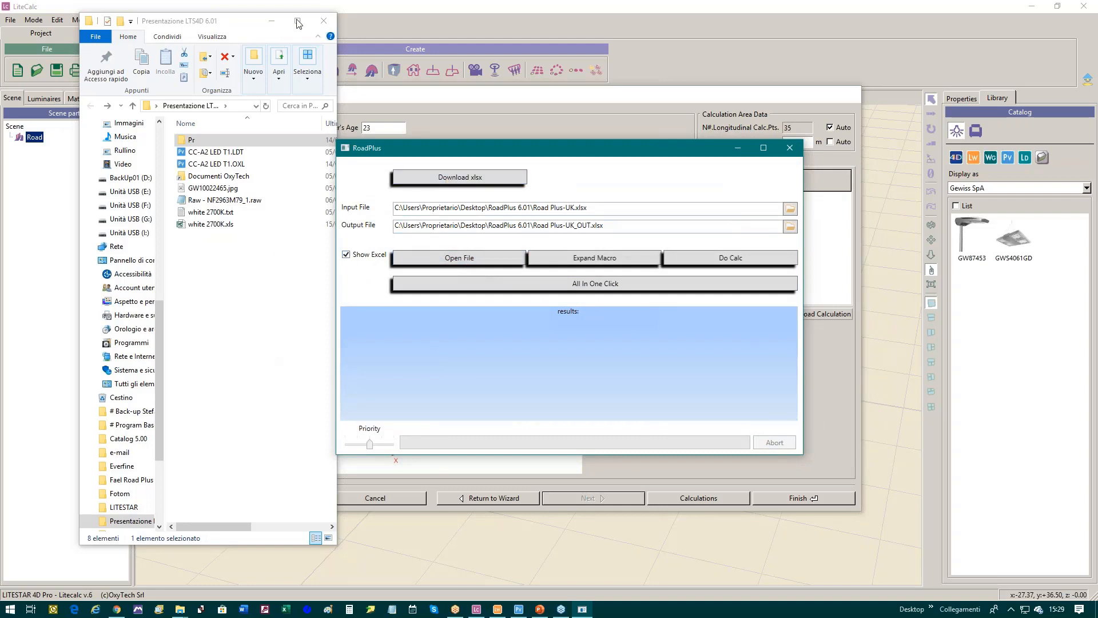
Step: Inspect the contents of the RoadPlus 6.01 folder in File Explorer and return to Litecalc
{"action": "left_click", "coordinate": [273, 38]}
{"action": "left_click", "coordinate": [180, 610]}
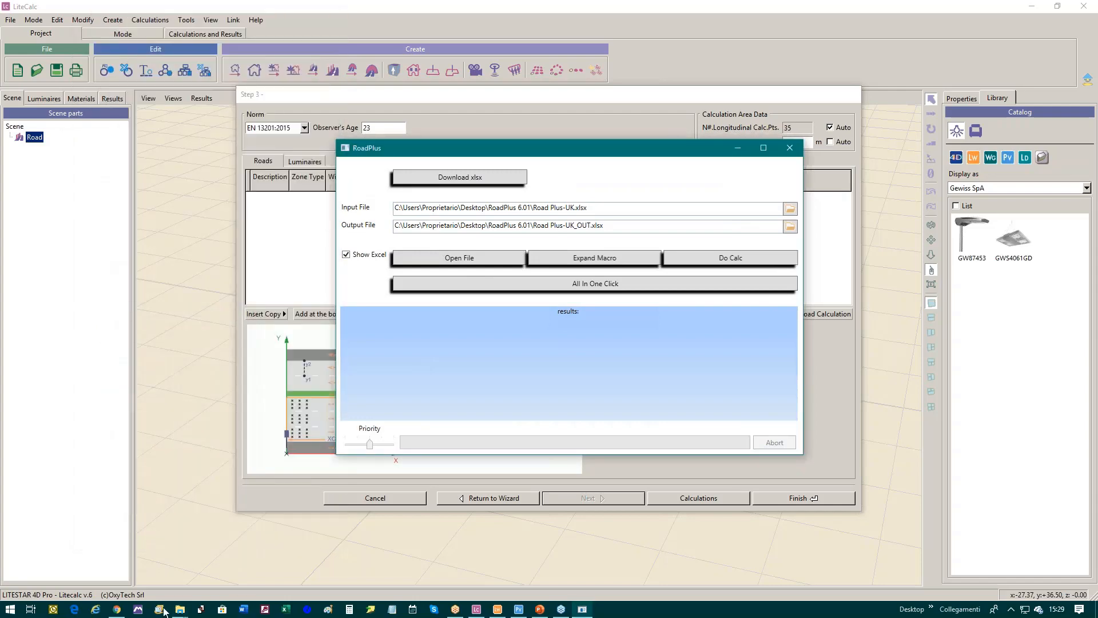
{"action": "mouse_move", "coordinate": [180, 610]}
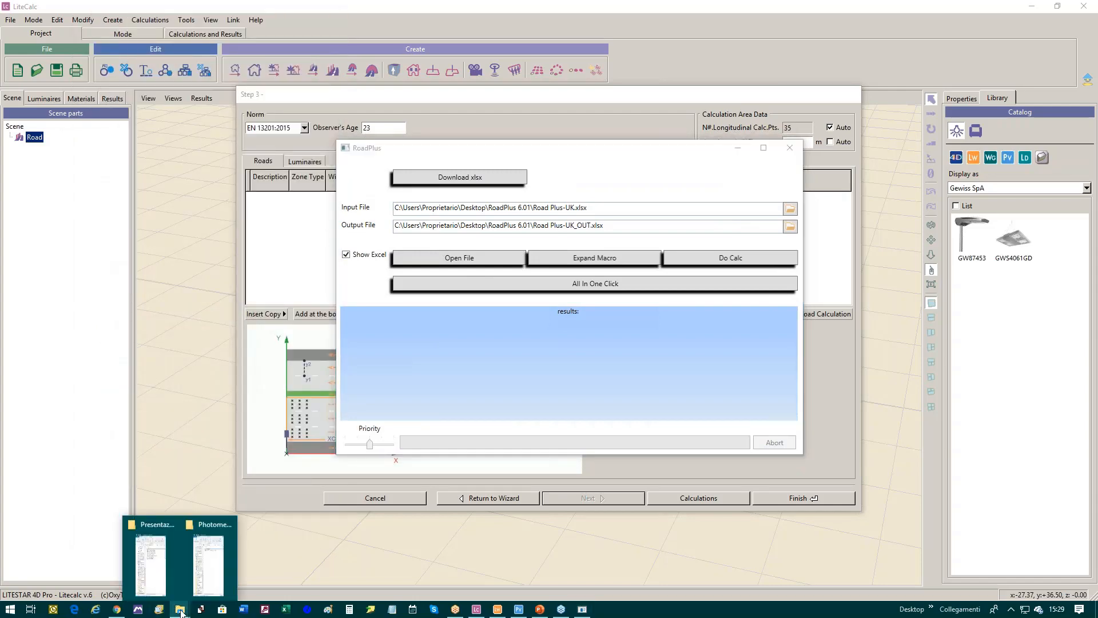
{"action": "mouse_move", "coordinate": [209, 564]}
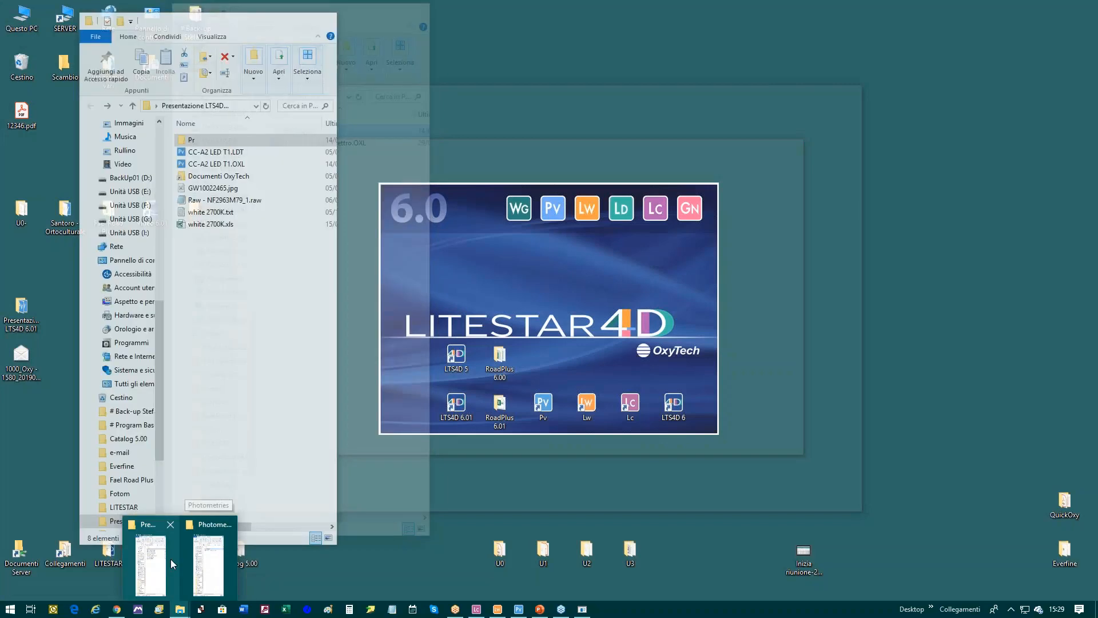
{"action": "left_click", "coordinate": [212, 563]}
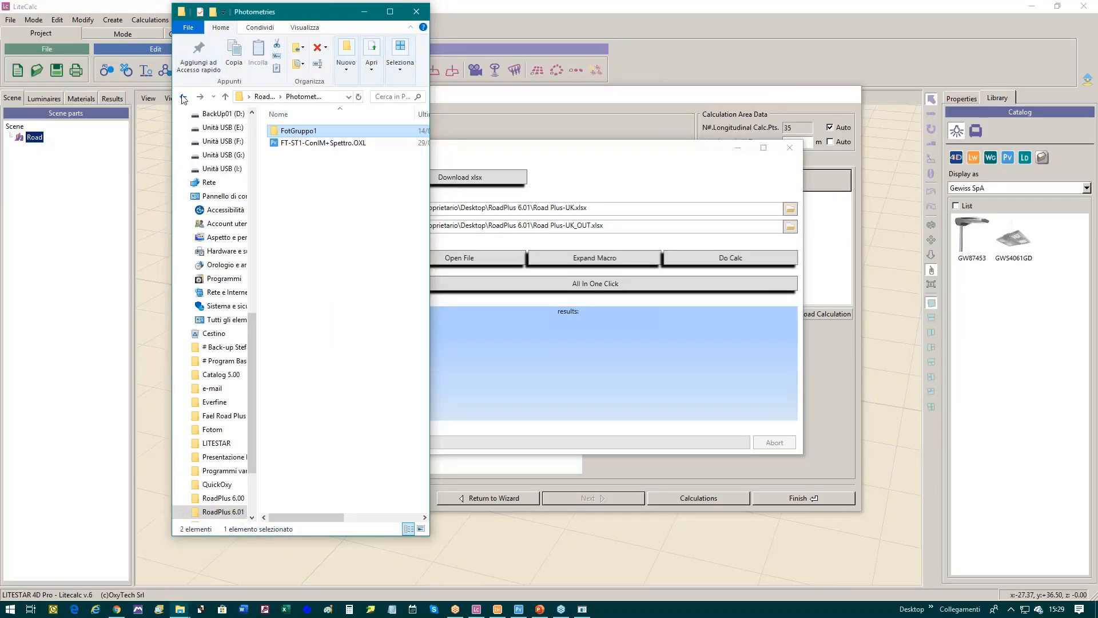
{"action": "left_click", "coordinate": [184, 99]}
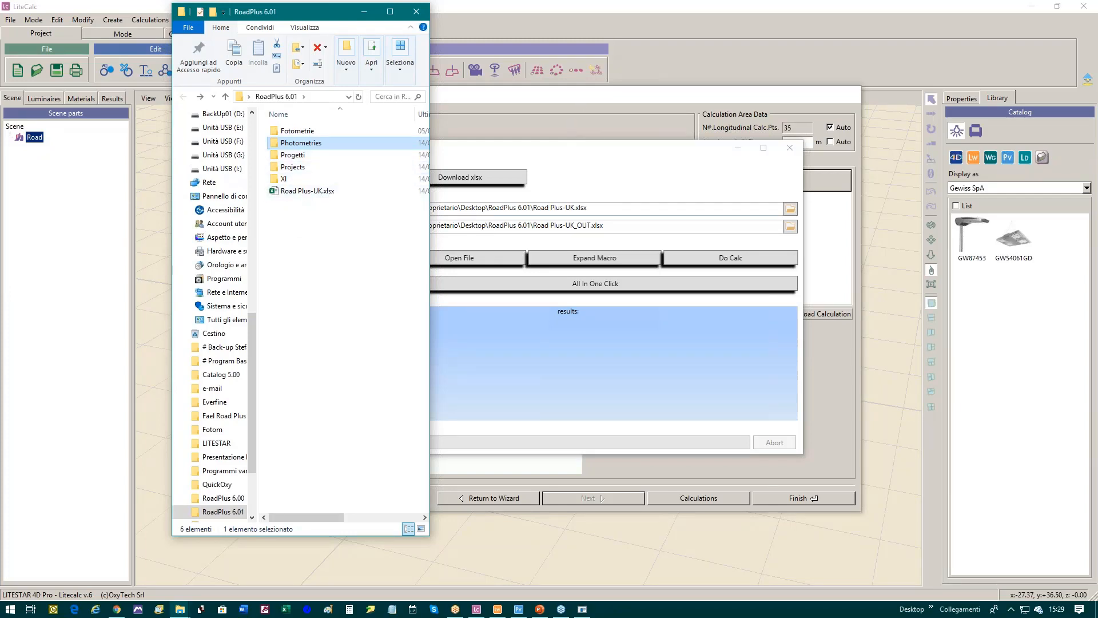
{"action": "left_click", "coordinate": [531, 74]}
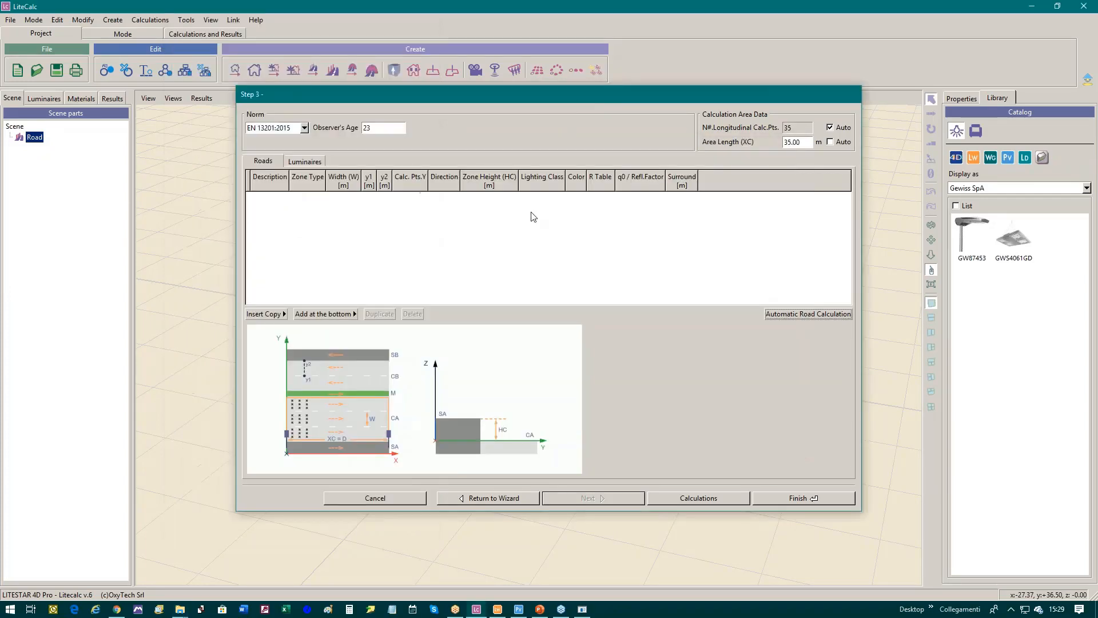
Step: Open the input workbook from RoadPlus and arrange the dialog beside it with the Project Reference Data columns in view
{"action": "left_click", "coordinate": [583, 609]}
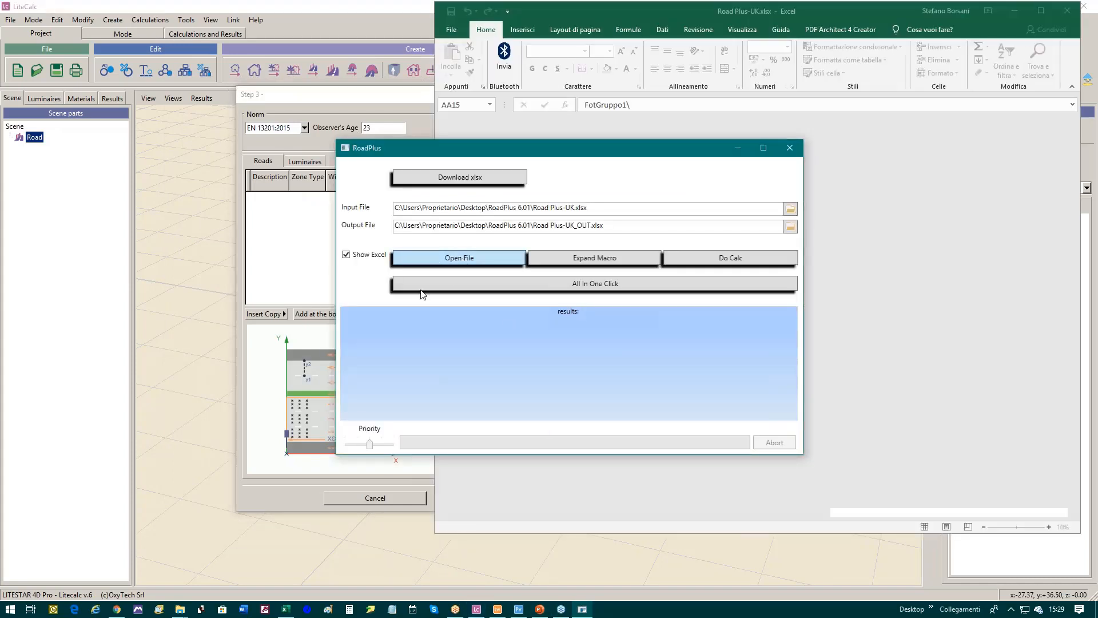
{"action": "left_click_drag", "start_coordinate": [586, 151], "coordinate": [233, 105]}
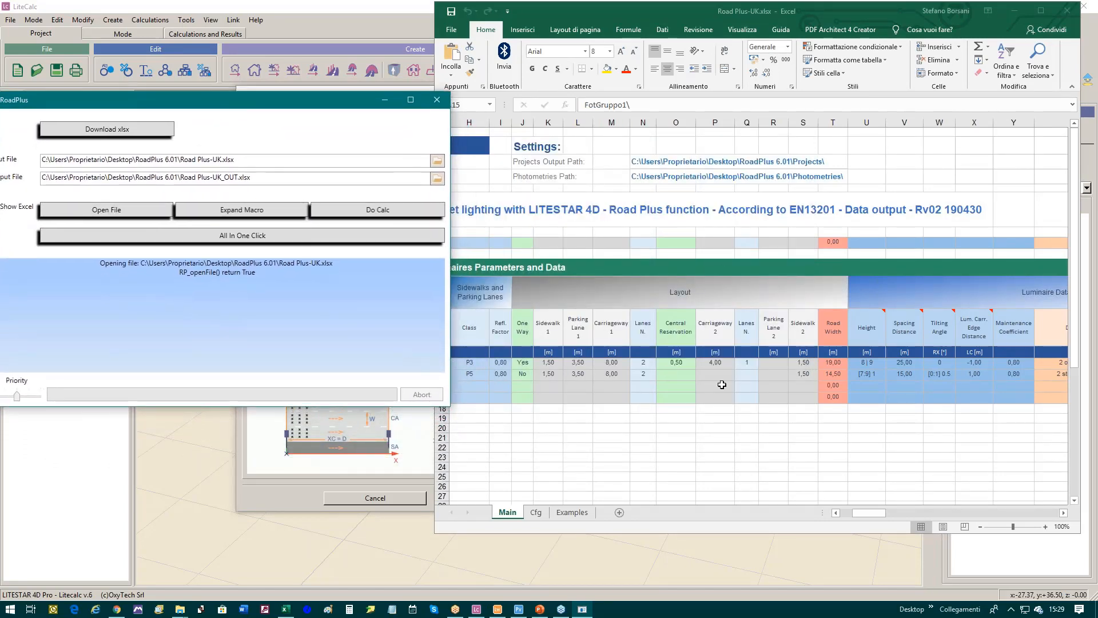
{"action": "left_click_drag", "start_coordinate": [856, 513], "coordinate": [838, 514]}
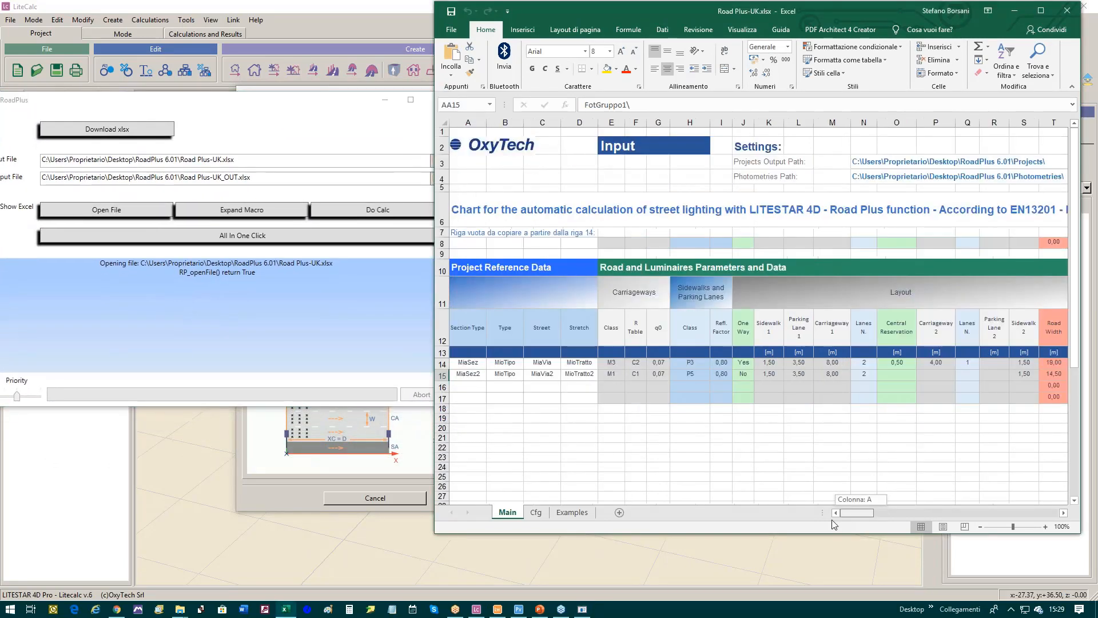
Step: Expand the input workbook's macros and run the RoadPlus road lighting calculation, closing the dialog when it finishes
{"action": "left_click", "coordinate": [246, 210]}
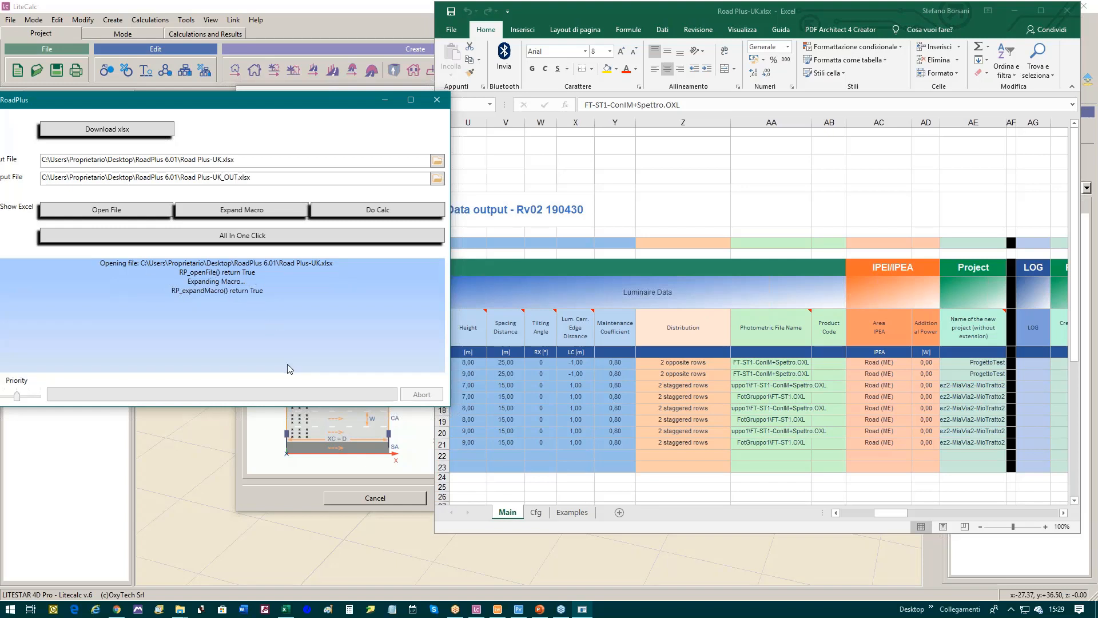
{"action": "left_click", "coordinate": [379, 211]}
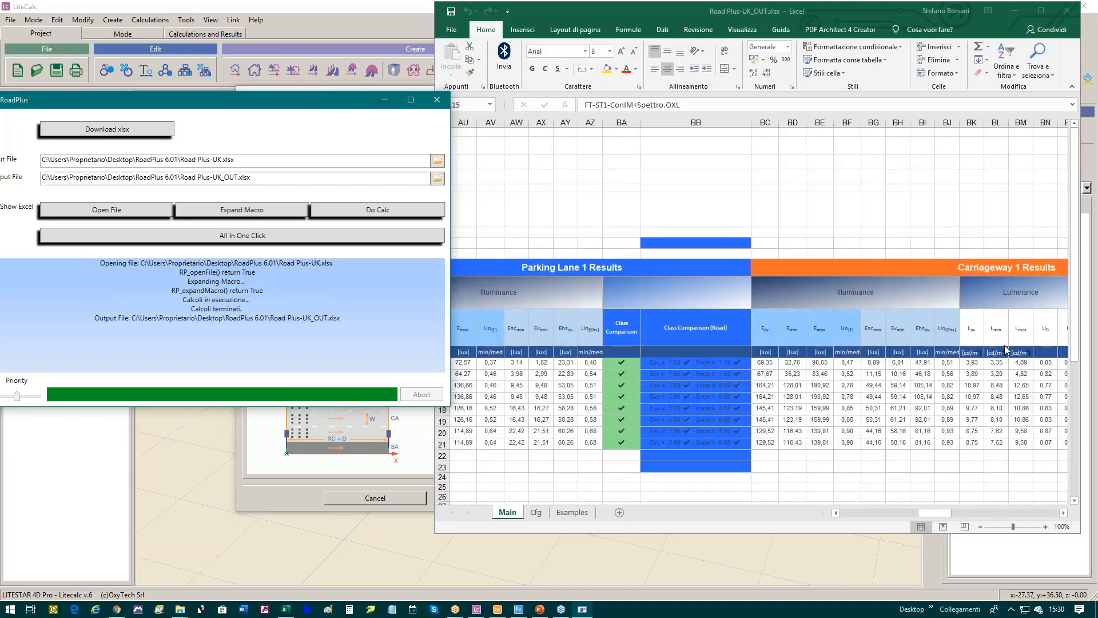
{"action": "left_click", "coordinate": [437, 101]}
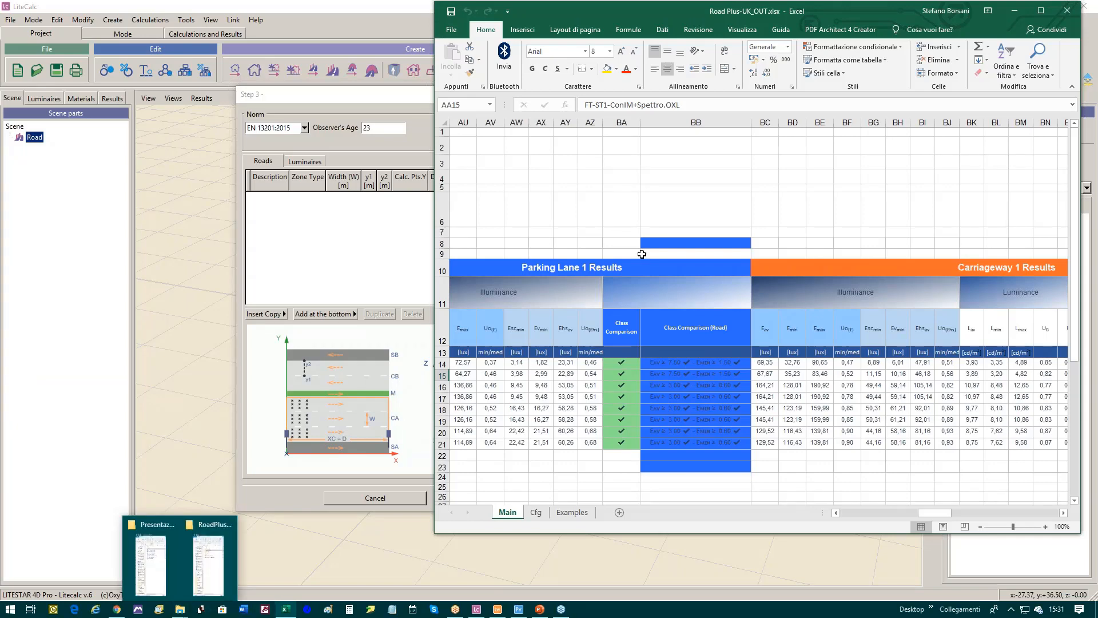
Step: Maximize the Road Plus-UK_OUT.xlsx workbook and autofit column BS, the Carriageway 1 class comparison
{"action": "left_click", "coordinate": [1041, 11]}
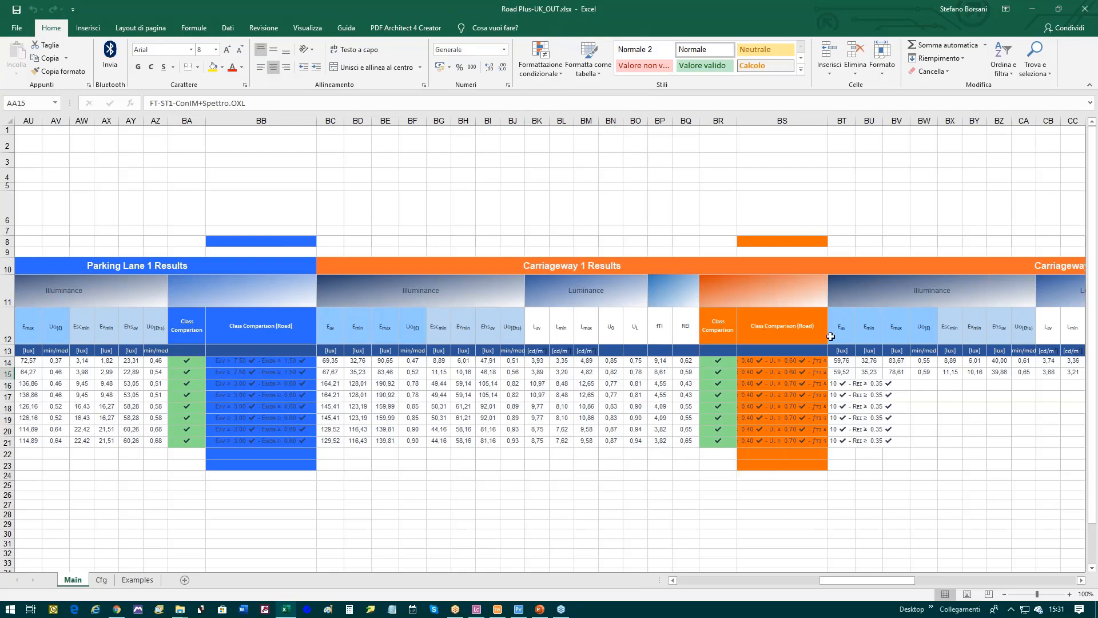
{"action": "double_click", "coordinate": [828, 121]}
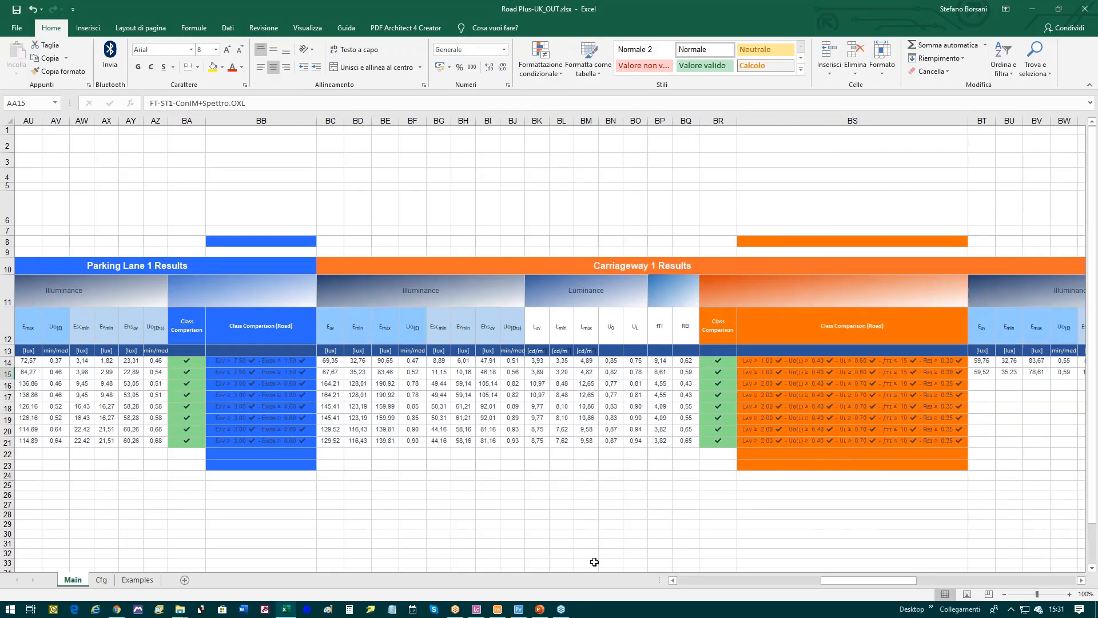
Step: Examine the output sheet from the Carriageway 1 results back through the luminaire data to the project reference data
{"action": "left_click", "coordinate": [340, 476]}
{"action": "key", "text": "Left"}
{"action": "key", "text": "Left"}
{"action": "key", "text": "Left"}
{"action": "key", "text": "Left"}
{"action": "key", "text": "Left"}
{"action": "key", "text": "Left"}
{"action": "key", "text": "Left"}
{"action": "key", "text": "Left"}
{"action": "key", "text": "Left"}
{"action": "key", "text": "Left"}
{"action": "key", "text": "Left"}
{"action": "key", "text": "Left"}
{"action": "key", "text": "Left"}
{"action": "key", "text": "Left"}
{"action": "key", "text": "Left"}
{"action": "key", "text": "Left"}
{"action": "key", "text": "Left"}
{"action": "key", "text": "Left"}
{"action": "key", "text": "Left"}
{"action": "key", "text": "Left"}
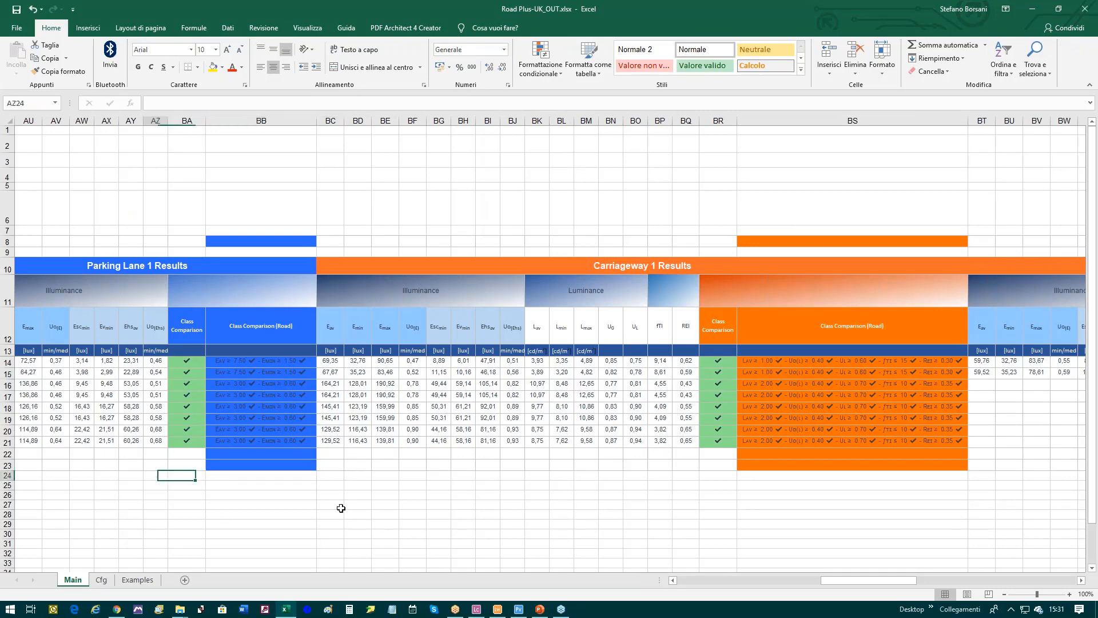
{"action": "key", "text": "Left"}
{"action": "key", "text": "Left"}
{"action": "key", "text": "Left"}
{"action": "key", "text": "Left"}
{"action": "key", "text": "Left"}
{"action": "key", "text": "Left"}
{"action": "key", "text": "Left"}
{"action": "key", "text": "Left"}
{"action": "key", "text": "Left"}
{"action": "key", "text": "Left"}
{"action": "key", "text": "Left"}
{"action": "key", "text": "Left"}
{"action": "key", "text": "Left"}
{"action": "key", "text": "Left"}
{"action": "key", "text": "Left"}
{"action": "key", "text": "Left"}
{"action": "key", "text": "Left"}
{"action": "key", "text": "Left"}
{"action": "key", "text": "Left"}
{"action": "key", "text": "Left"}
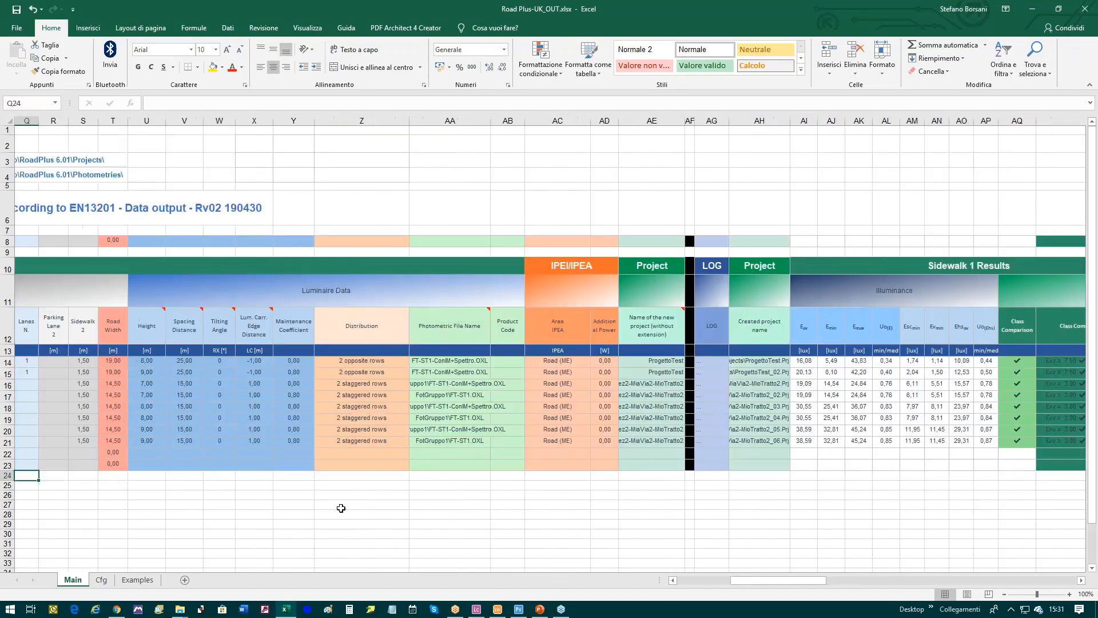
{"action": "key", "text": "Right"}
{"action": "key", "text": "Right"}
{"action": "key", "text": "Right"}
{"action": "key", "text": "Right"}
{"action": "key", "text": "Right"}
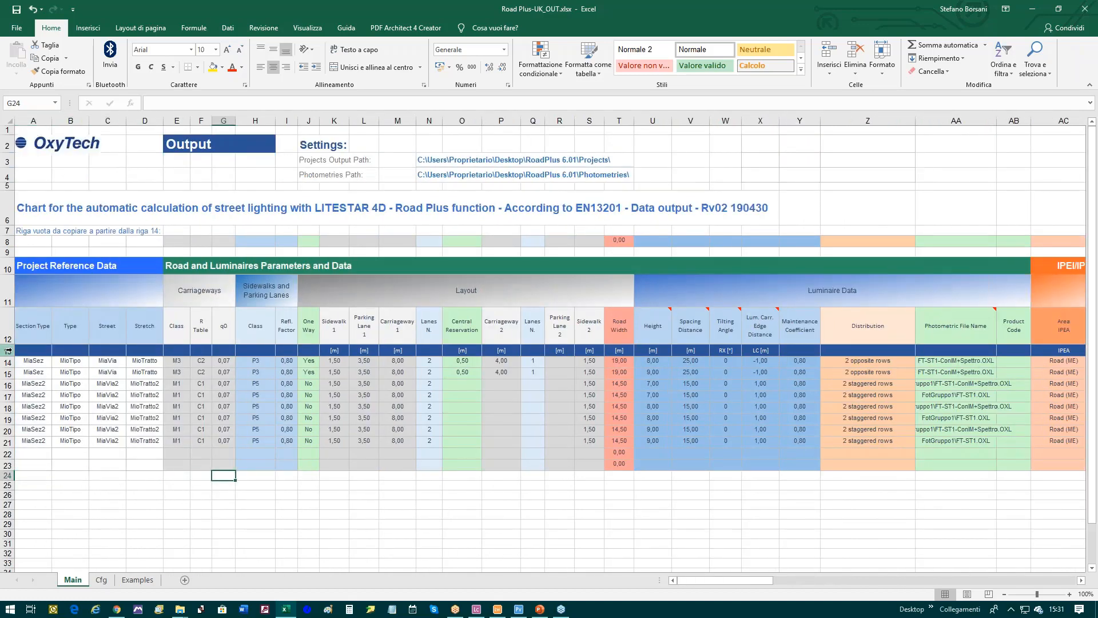
Step: Add filters to row 13, the units row of the output table
{"action": "left_click", "coordinate": [7, 350]}
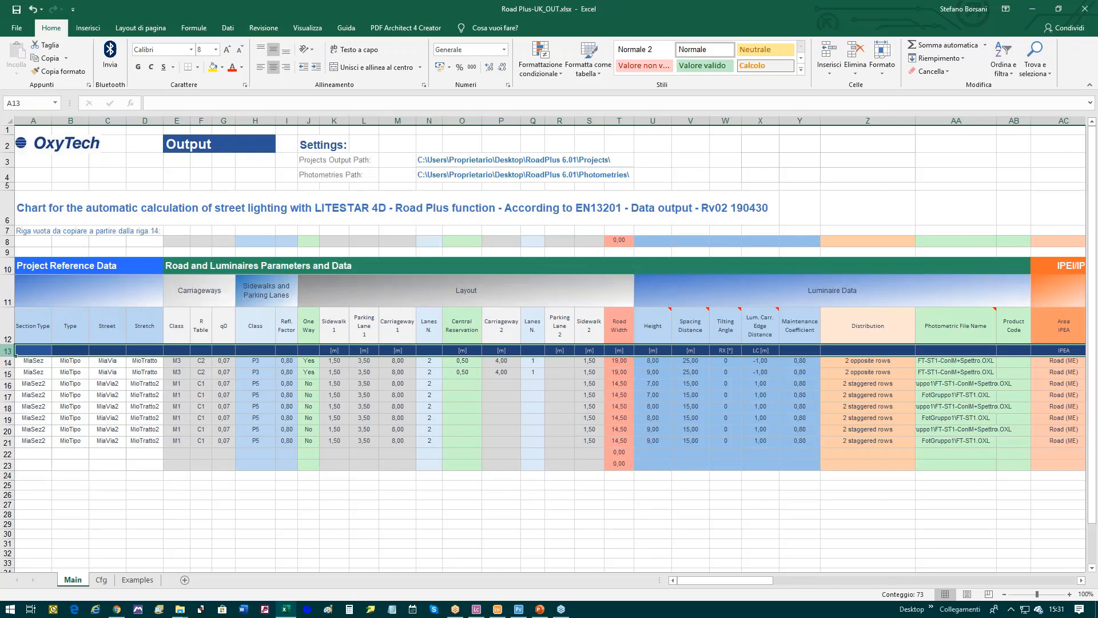
{"action": "left_click", "coordinate": [1001, 55]}
{"action": "key", "text": "Escape"}
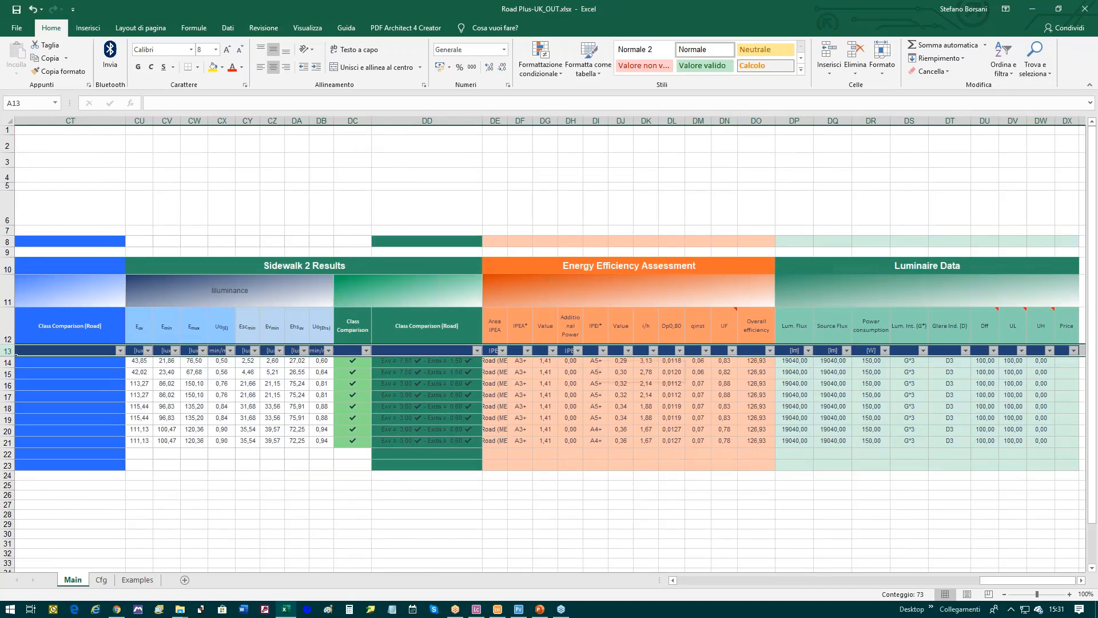
Step: Examine the filtered output table from the Sidewalk 2 results back to the Carriageway 1 results
{"action": "left_click", "coordinate": [199, 480]}
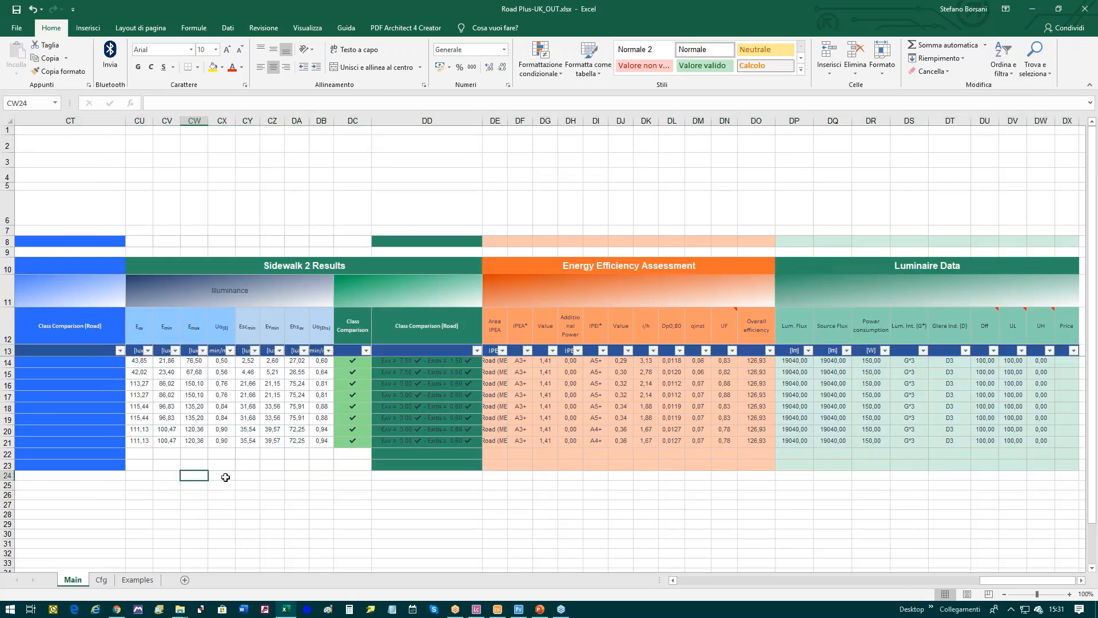
{"action": "key", "text": "Left"}
{"action": "key", "text": "Left"}
{"action": "key", "text": "Left"}
{"action": "key", "text": "Left"}
{"action": "key", "text": "Left"}
{"action": "key", "text": "Left"}
{"action": "key", "text": "Left"}
{"action": "key", "text": "Left"}
{"action": "key", "text": "Left"}
{"action": "key", "text": "Left"}
{"action": "key", "text": "Left"}
{"action": "key", "text": "Left"}
{"action": "key", "text": "Left"}
{"action": "key", "text": "Left"}
{"action": "key", "text": "Left"}
{"action": "key", "text": "Left"}
{"action": "key", "text": "Left"}
{"action": "key", "text": "Left"}
{"action": "key", "text": "Left"}
{"action": "key", "text": "Left"}
{"action": "key", "text": "Left"}
{"action": "key", "text": "Left"}
{"action": "key", "text": "Left"}
{"action": "key", "text": "Left"}
{"action": "key", "text": "Left"}
{"action": "key", "text": "Left"}
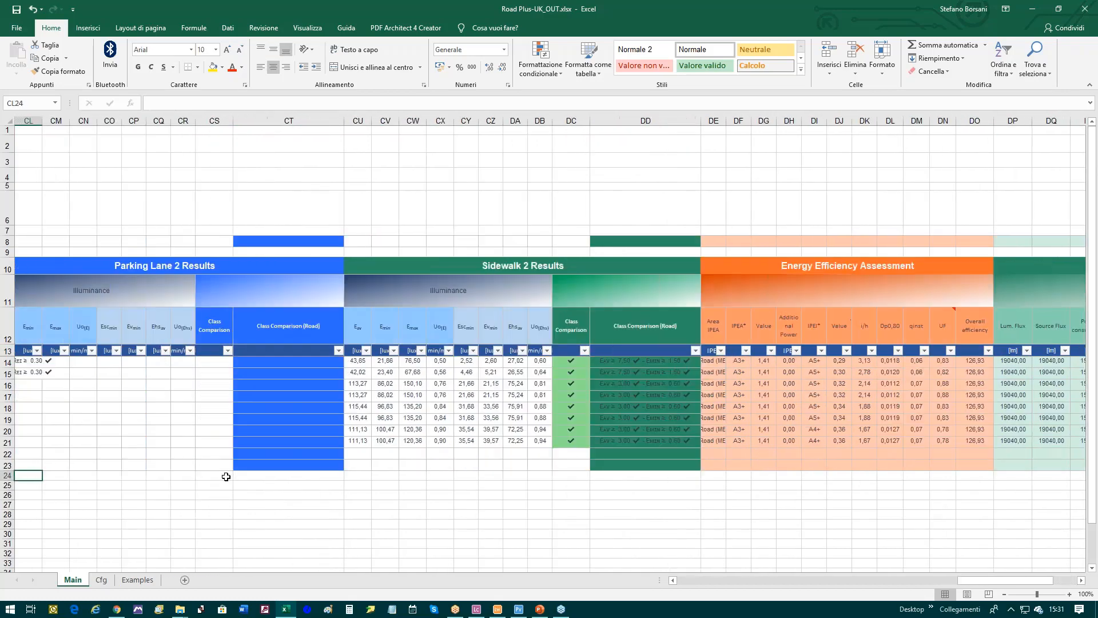
{"action": "key", "text": "Left"}
{"action": "key", "text": "Left"}
{"action": "key", "text": "Left"}
{"action": "key", "text": "Left"}
{"action": "key", "text": "Left"}
{"action": "key", "text": "Left"}
{"action": "key", "text": "Left"}
{"action": "key", "text": "Left"}
{"action": "key", "text": "Left"}
{"action": "key", "text": "Left"}
{"action": "key", "text": "Left"}
{"action": "key", "text": "Left"}
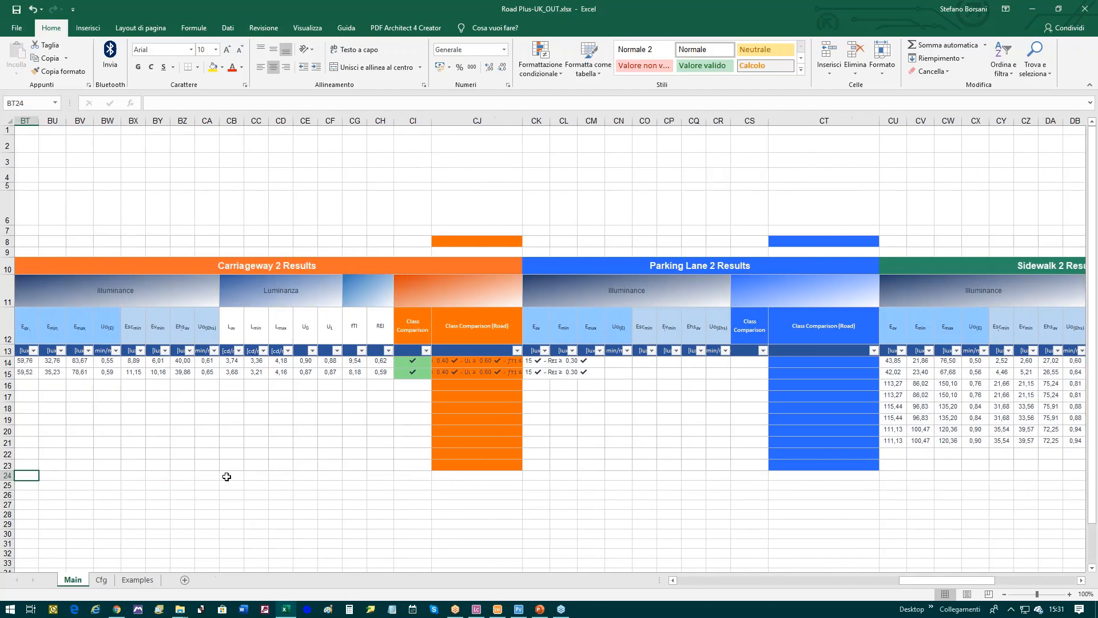
{"action": "key", "text": "Left"}
{"action": "key", "text": "Left"}
{"action": "key", "text": "Left"}
{"action": "key", "text": "Left"}
{"action": "key", "text": "Left"}
{"action": "key", "text": "Left"}
{"action": "key", "text": "Left"}
{"action": "key", "text": "Left"}
{"action": "key", "text": "Left"}
{"action": "key", "text": "Left"}
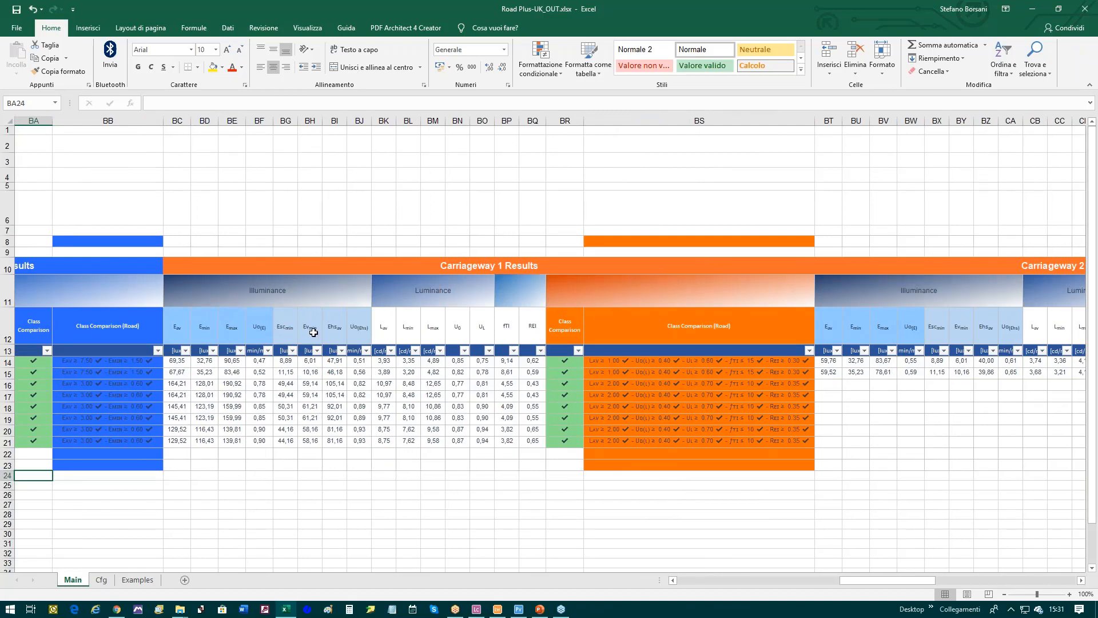
Step: Filter the Carriageway 1 Evmin column to show only the values 6,01 and 10,16
{"action": "left_click", "coordinate": [311, 333]}
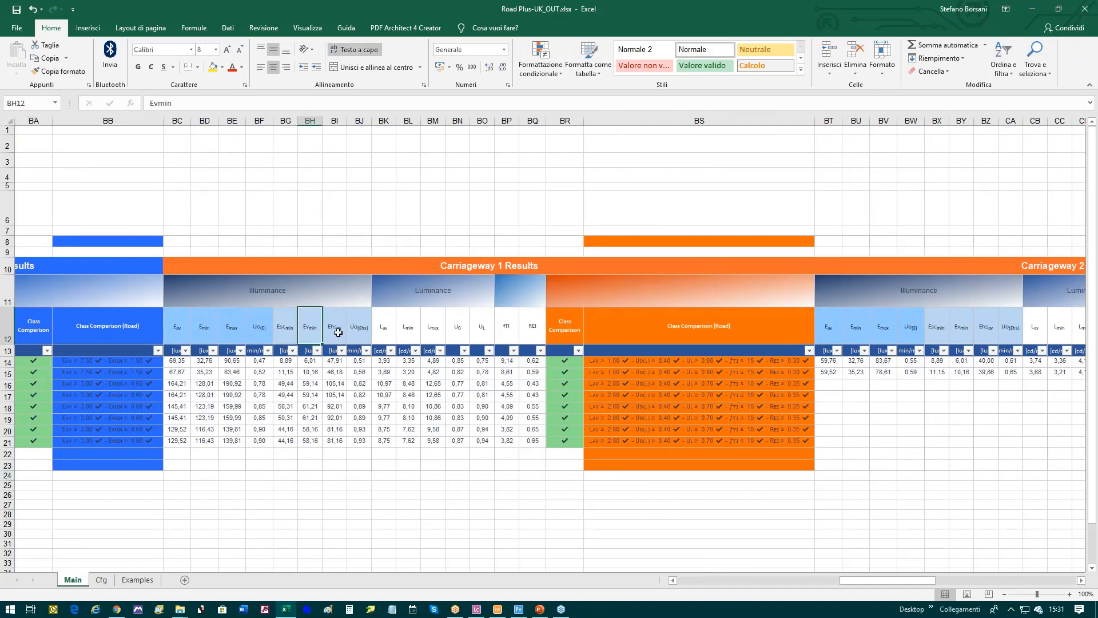
{"action": "left_click", "coordinate": [317, 350]}
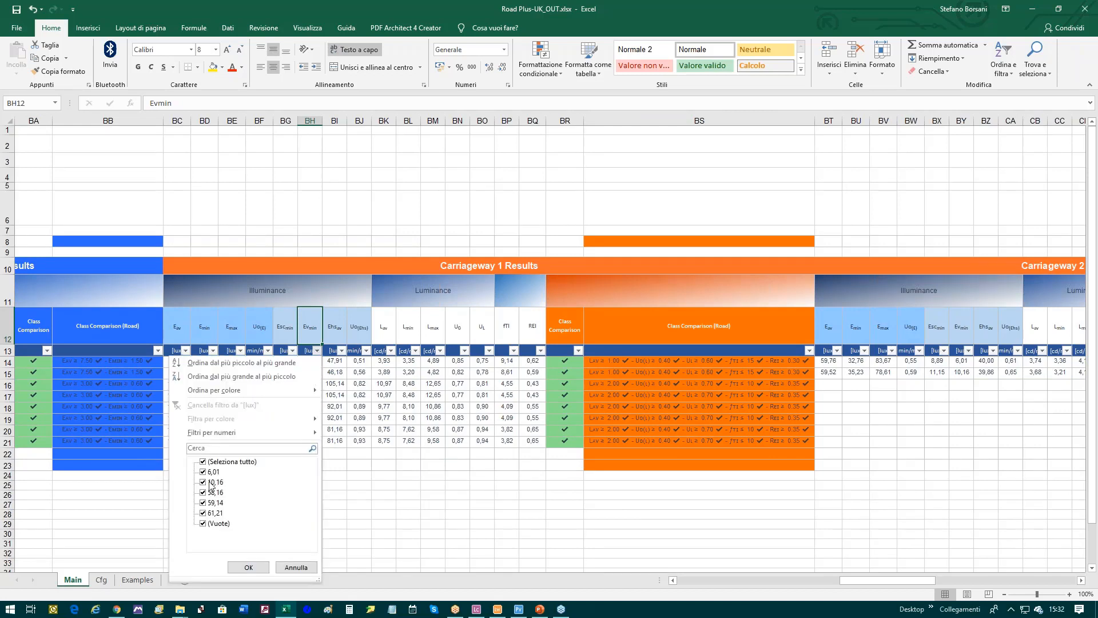
{"action": "left_click", "coordinate": [203, 461]}
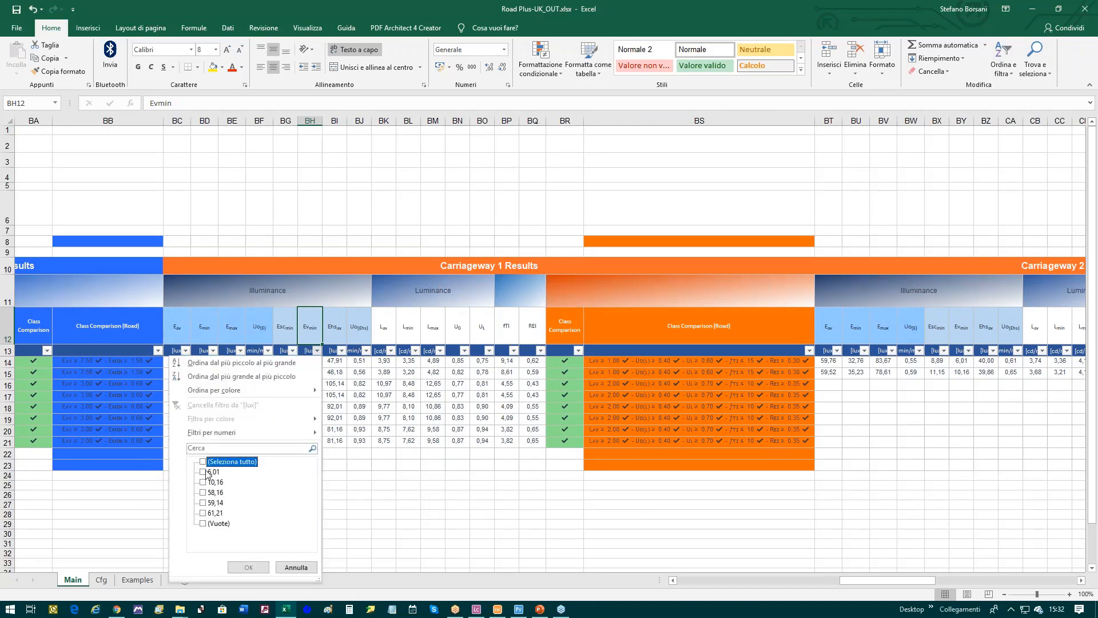
{"action": "left_click", "coordinate": [203, 472]}
{"action": "left_click", "coordinate": [203, 482]}
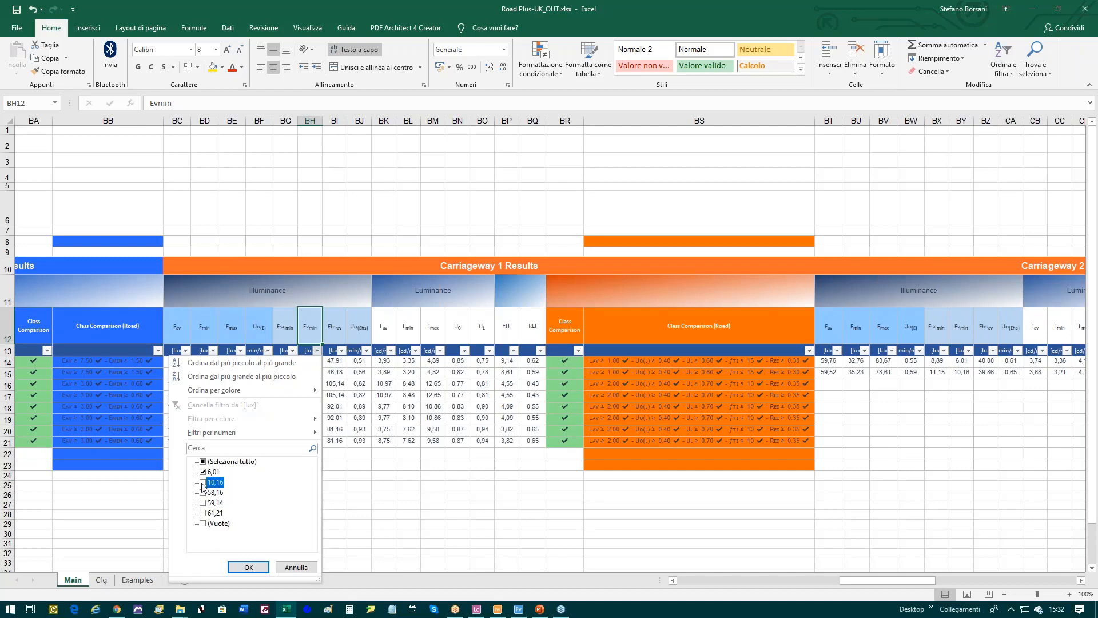
{"action": "left_click", "coordinate": [251, 569]}
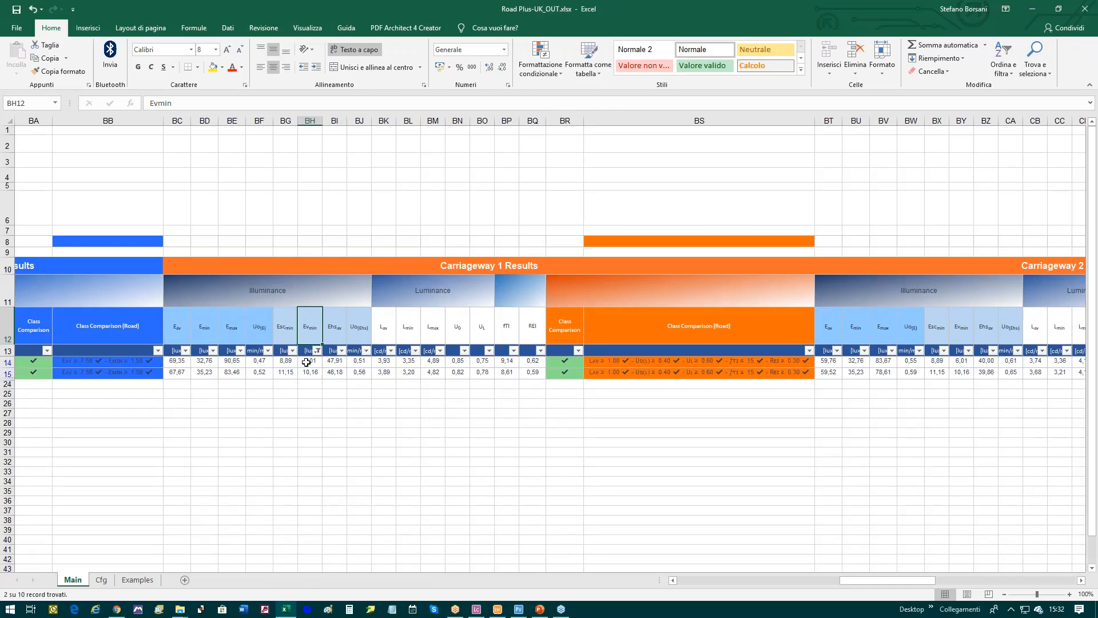
Step: Widen column AH, the created project name, to show more of the project file paths
{"action": "left_click", "coordinate": [308, 361]}
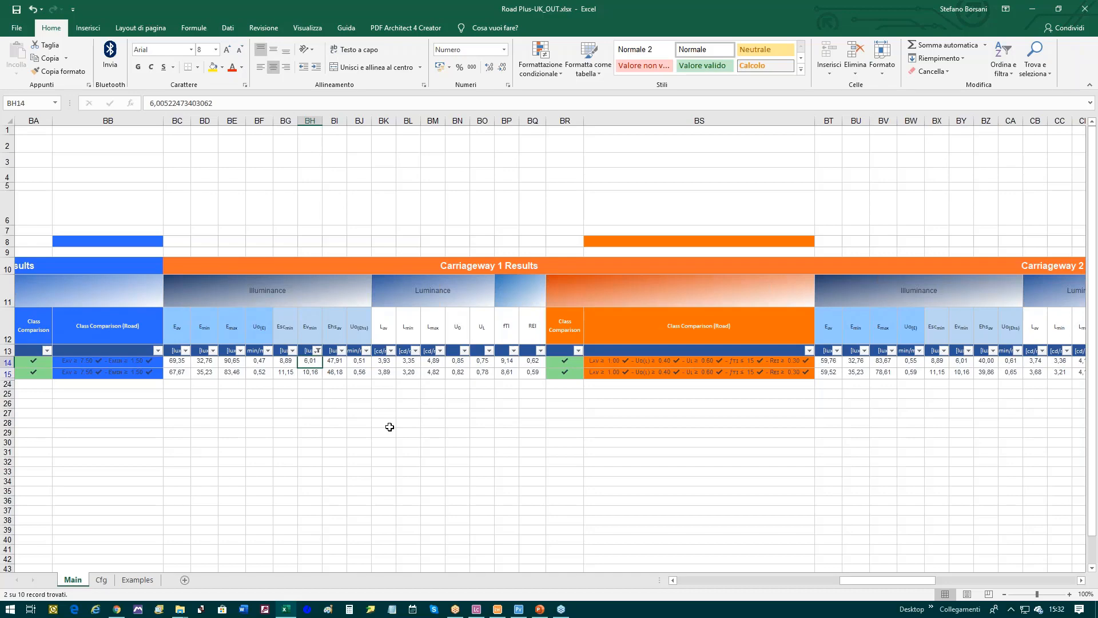
{"action": "key", "text": "Left"}
{"action": "key", "text": "Left"}
{"action": "key", "text": "Left"}
{"action": "key", "text": "Left"}
{"action": "key", "text": "Left"}
{"action": "key", "text": "Left"}
{"action": "key", "text": "Left"}
{"action": "key", "text": "Left"}
{"action": "key", "text": "Left"}
{"action": "key", "text": "Left"}
{"action": "key", "text": "Left"}
{"action": "key", "text": "Left"}
{"action": "key", "text": "Left"}
{"action": "key", "text": "Left"}
{"action": "key", "text": "Left"}
{"action": "key", "text": "Left"}
{"action": "key", "text": "Left"}
{"action": "key", "text": "Left"}
{"action": "key", "text": "Left"}
{"action": "key", "text": "Left"}
{"action": "key", "text": "Left"}
{"action": "key", "text": "Left"}
{"action": "key", "text": "Left"}
{"action": "key", "text": "Left"}
{"action": "key", "text": "Left"}
{"action": "key", "text": "Left"}
{"action": "key", "text": "Left"}
{"action": "key", "text": "Left"}
{"action": "key", "text": "Left"}
{"action": "key", "text": "Left"}
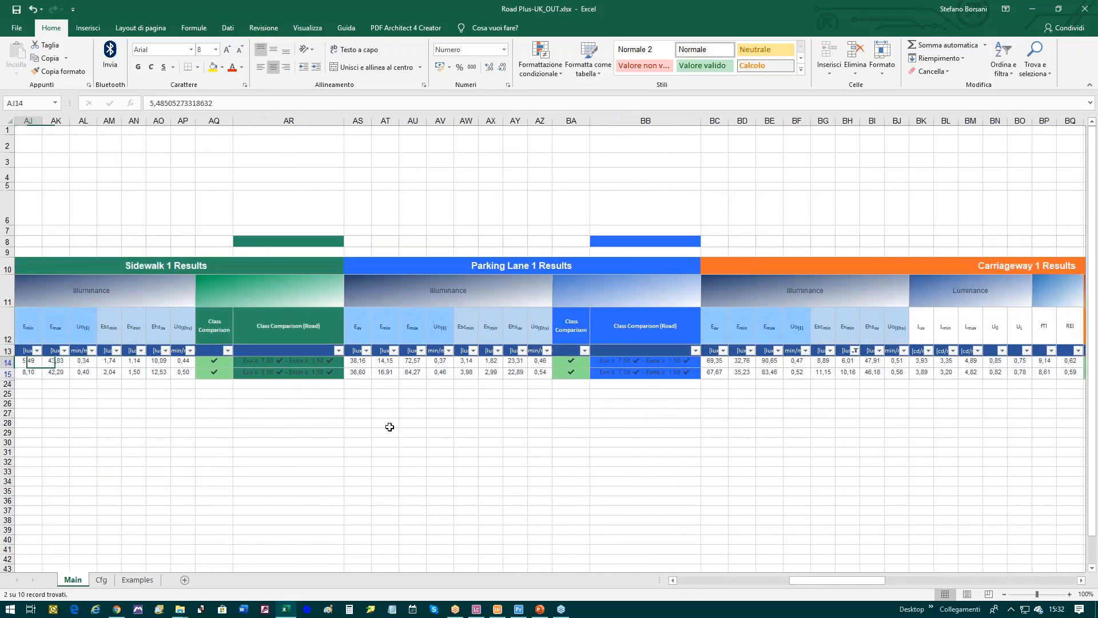
{"action": "key", "text": "Right"}
{"action": "key", "text": "Right"}
{"action": "key", "text": "Right"}
{"action": "key", "text": "Right"}
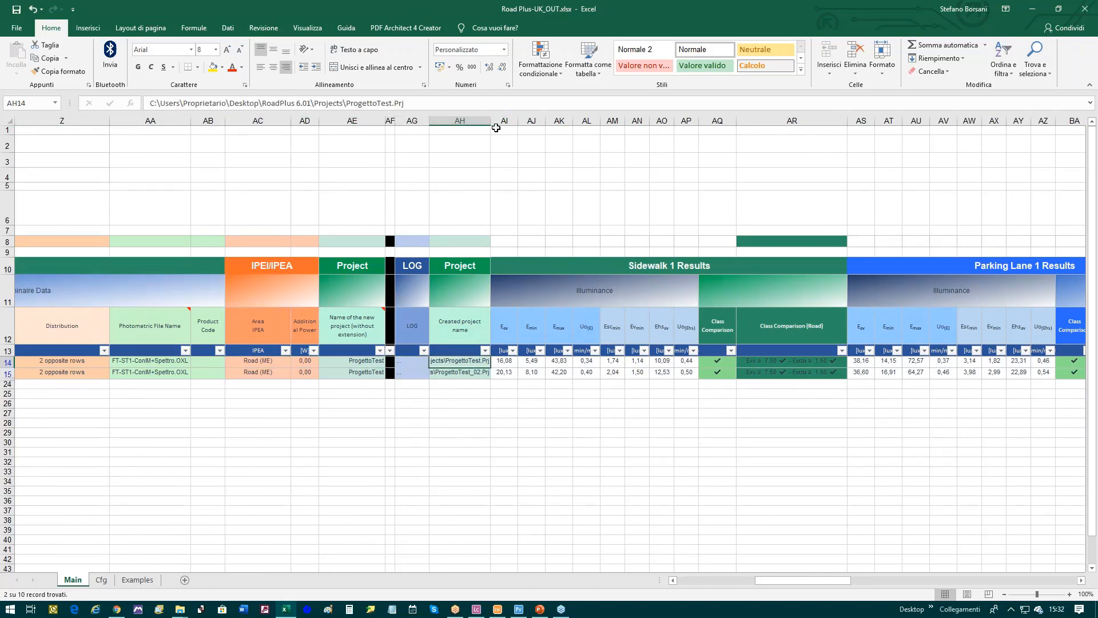
{"action": "left_click_drag", "start_coordinate": [490, 121], "coordinate": [538, 120]}
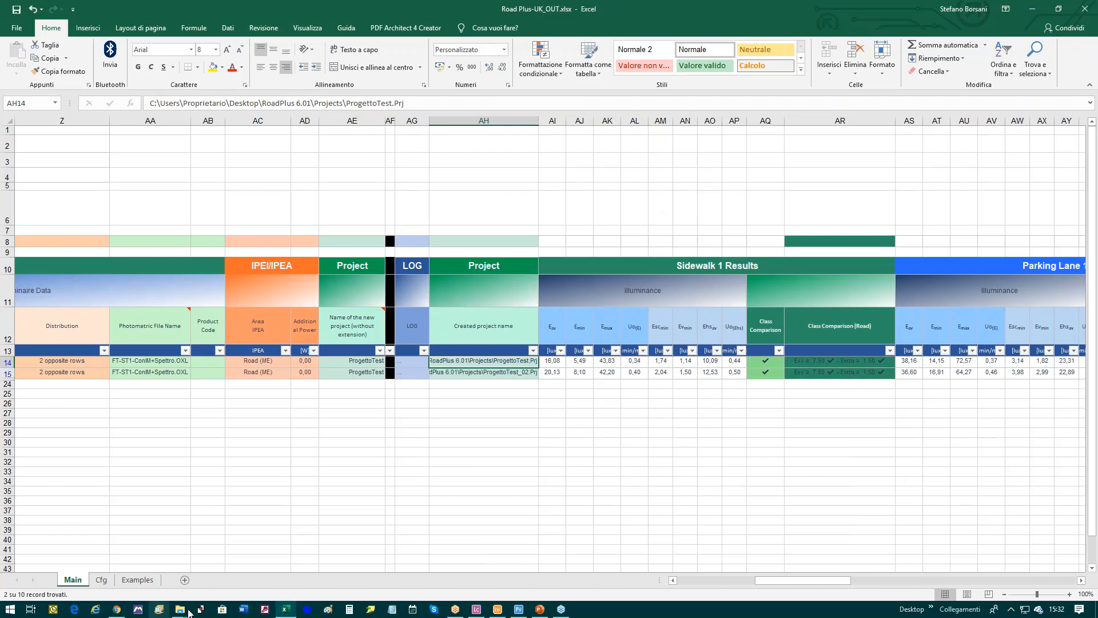
Step: Switch to File Explorer, look through the Projects folder of RoadPlus 6.01 and select ProgettoTest.prj
{"action": "mouse_move", "coordinate": [182, 612]}
{"action": "left_click", "coordinate": [213, 560]}
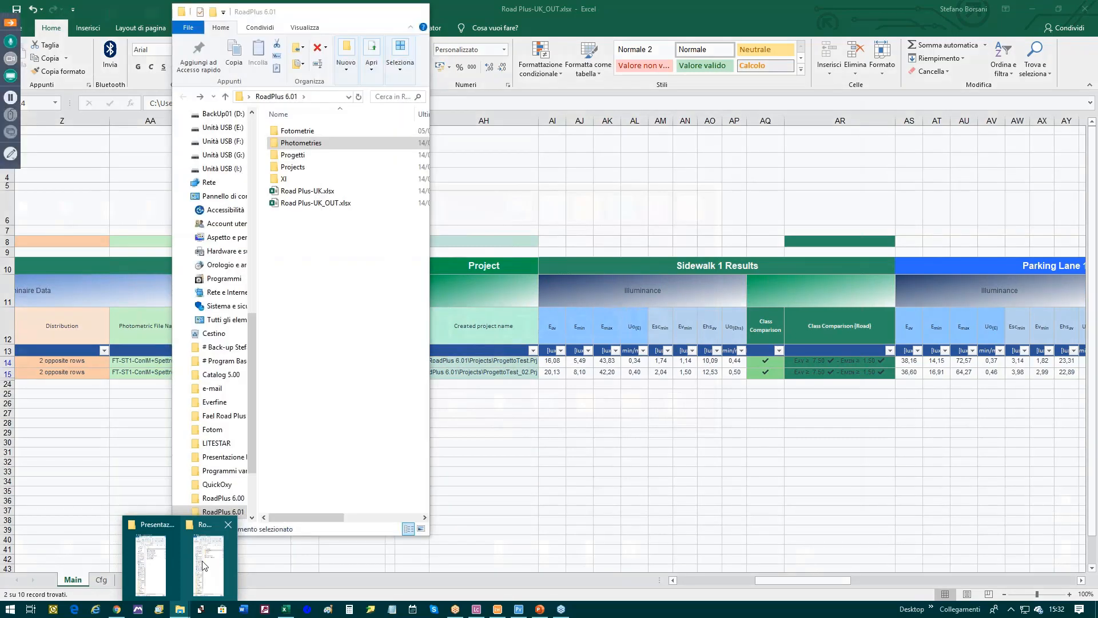
{"action": "left_click", "coordinate": [300, 168]}
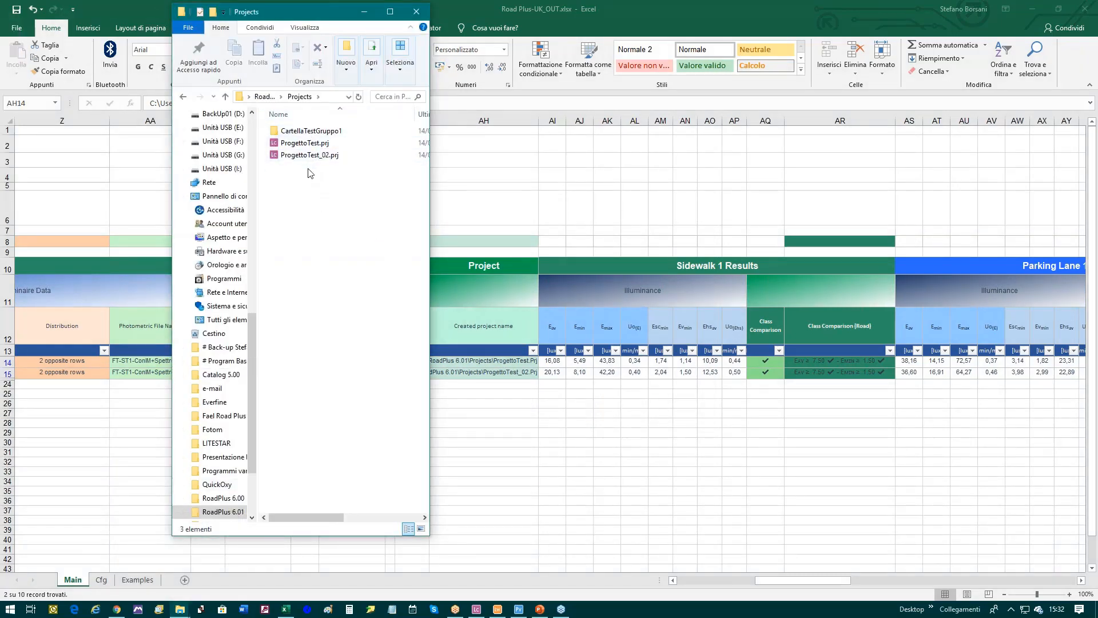
{"action": "left_click", "coordinate": [305, 144]}
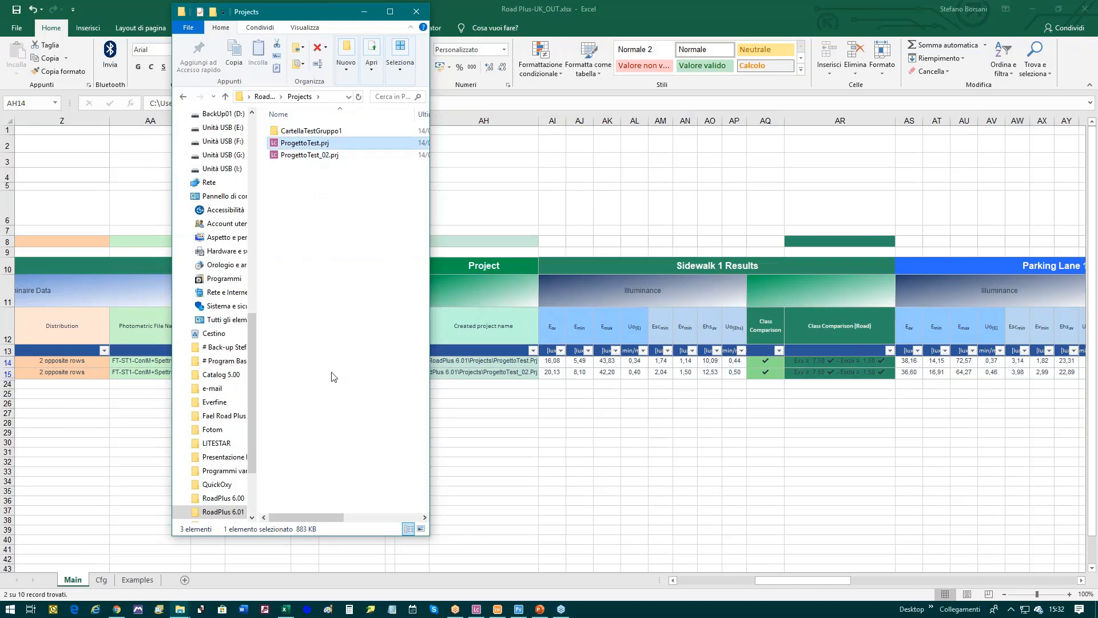
{"action": "left_click", "coordinate": [313, 133]}
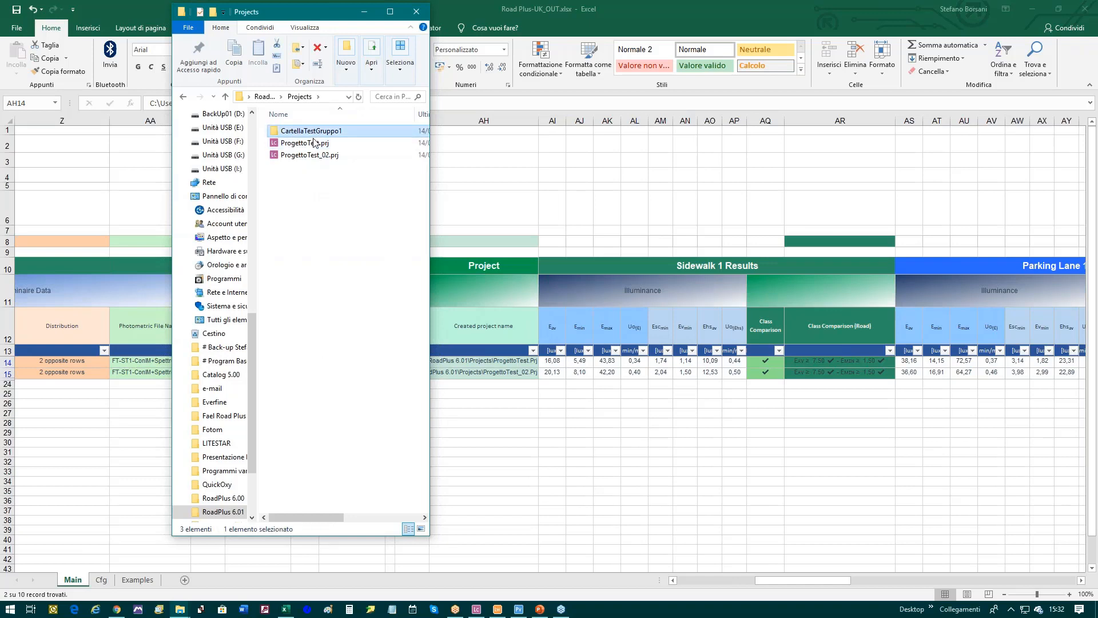
{"action": "left_click", "coordinate": [183, 97]}
{"action": "left_click", "coordinate": [305, 143]}
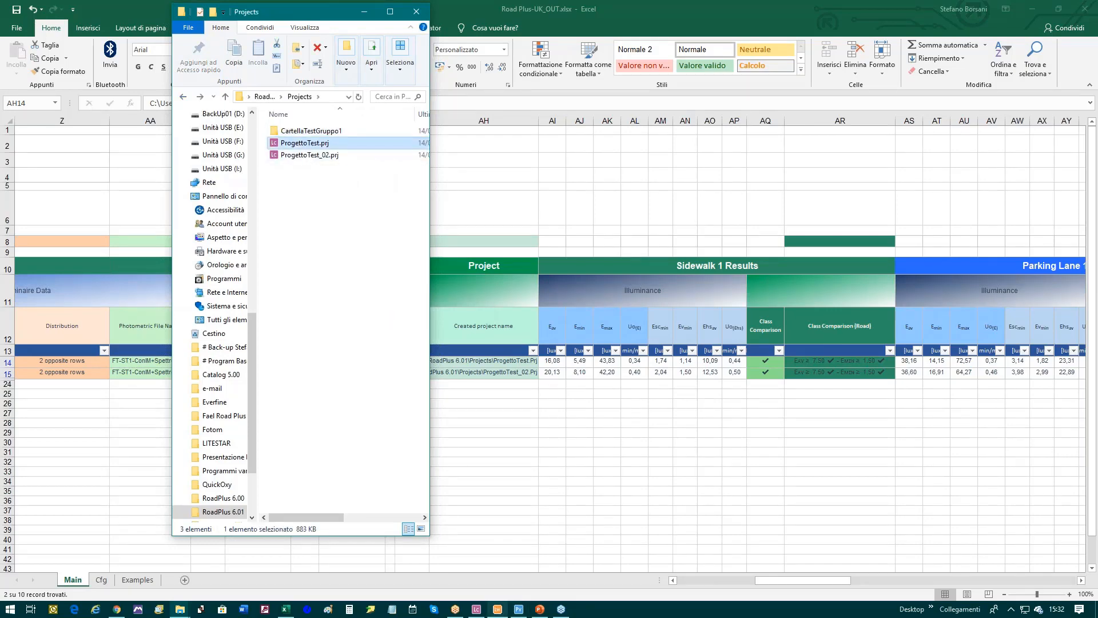
Step: Switch to Litecalc, cancel the road setup dialog, restore the window to a smaller size and place it beside the Projects folder
{"action": "left_click", "coordinate": [474, 610]}
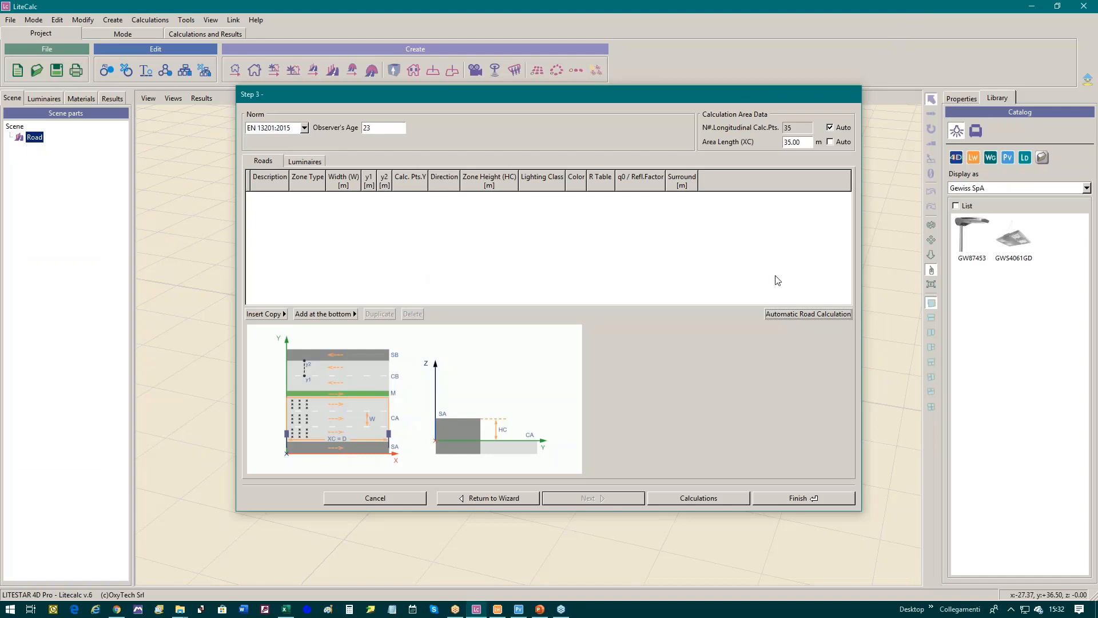
{"action": "left_click", "coordinate": [373, 499]}
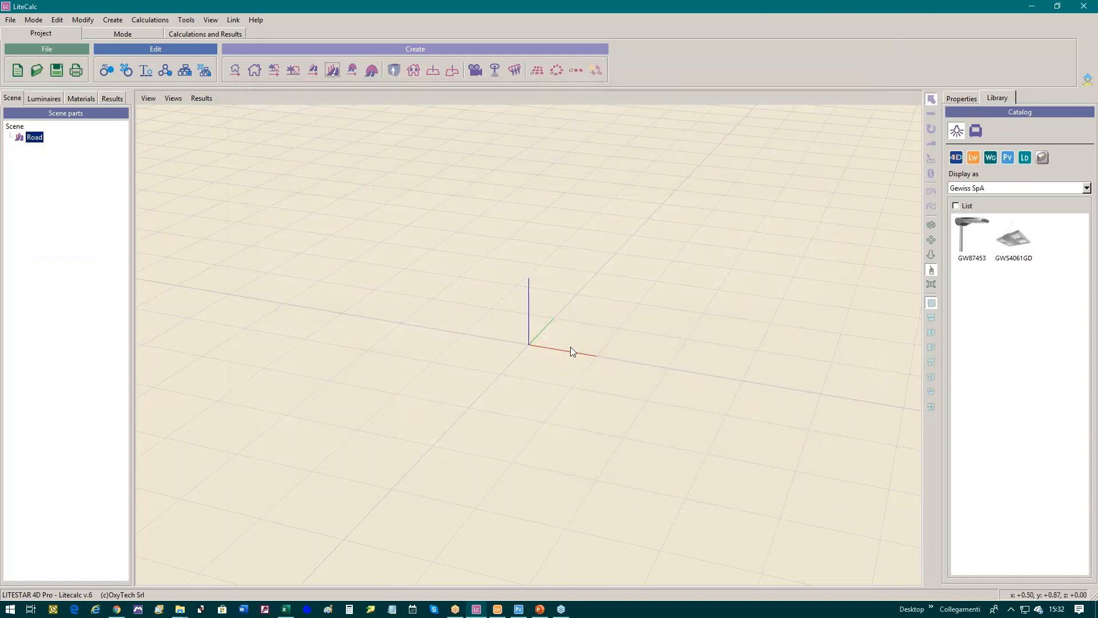
{"action": "left_click", "coordinate": [1058, 8]}
{"action": "left_click_drag", "start_coordinate": [527, 82], "coordinate": [750, 56]}
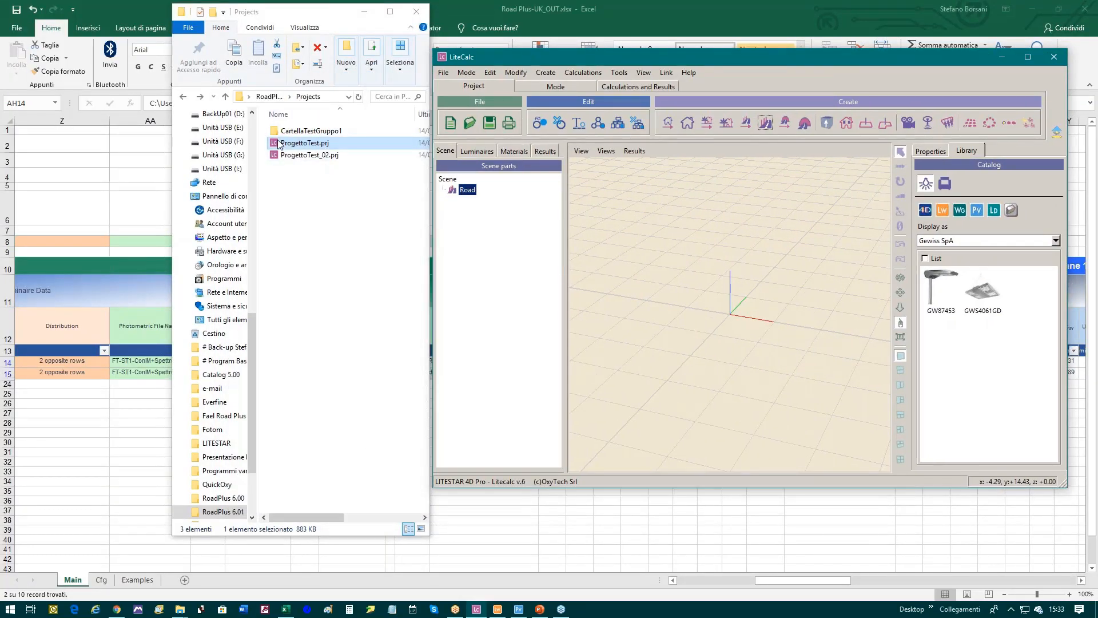
Step: Load ProgettoTest.prj into Litecalc without saving the current project, and maximize the window
{"action": "left_click_drag", "start_coordinate": [278, 144], "coordinate": [762, 338]}
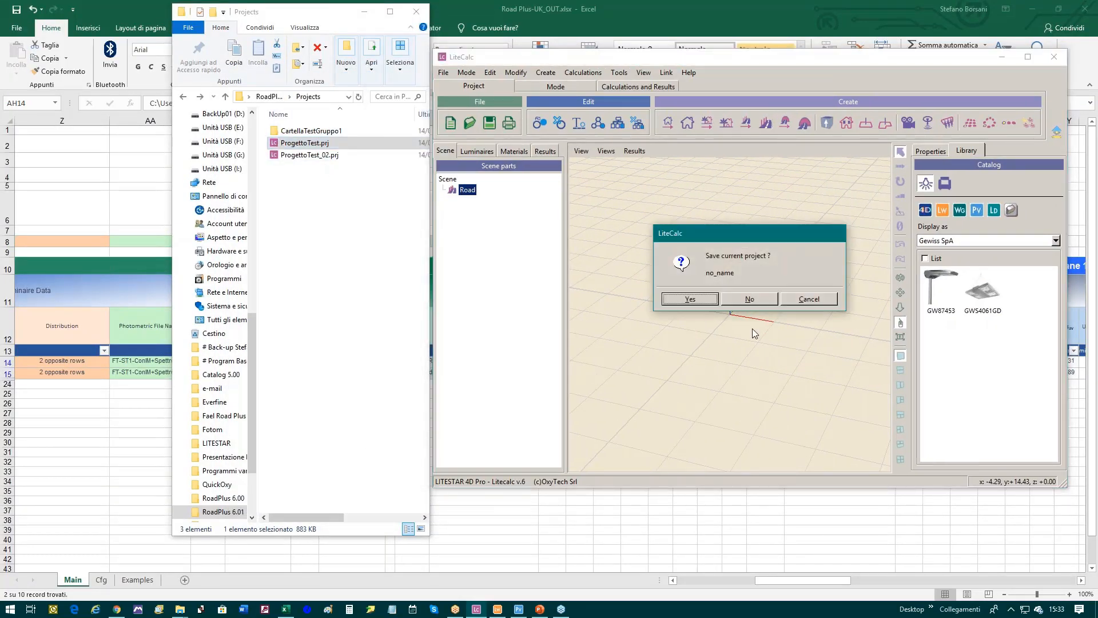
{"action": "left_click", "coordinate": [742, 299]}
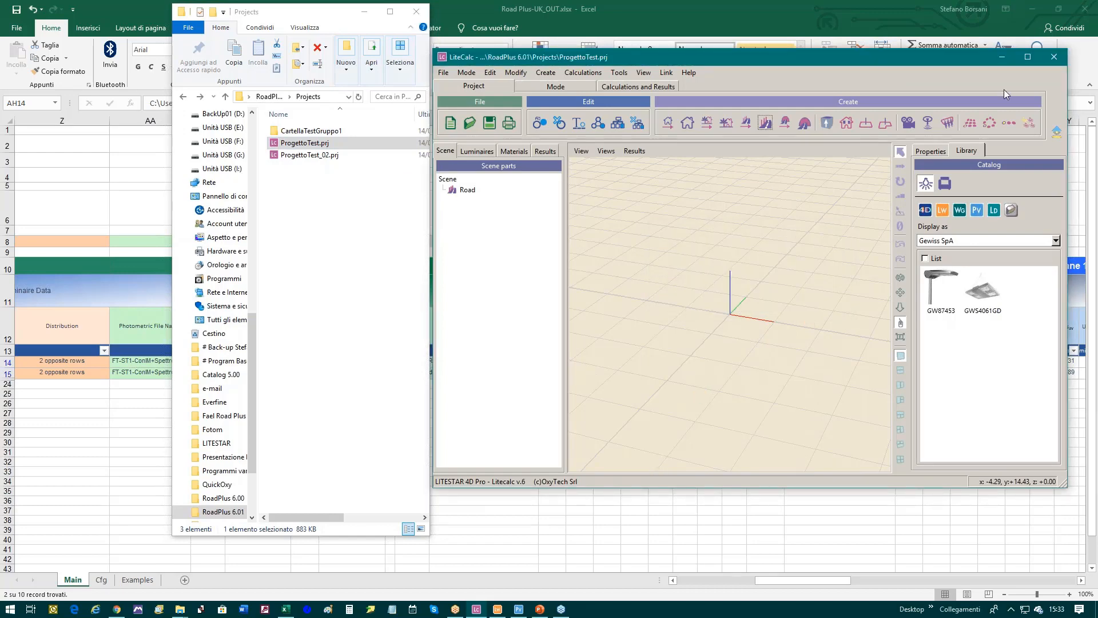
{"action": "left_click", "coordinate": [1030, 58]}
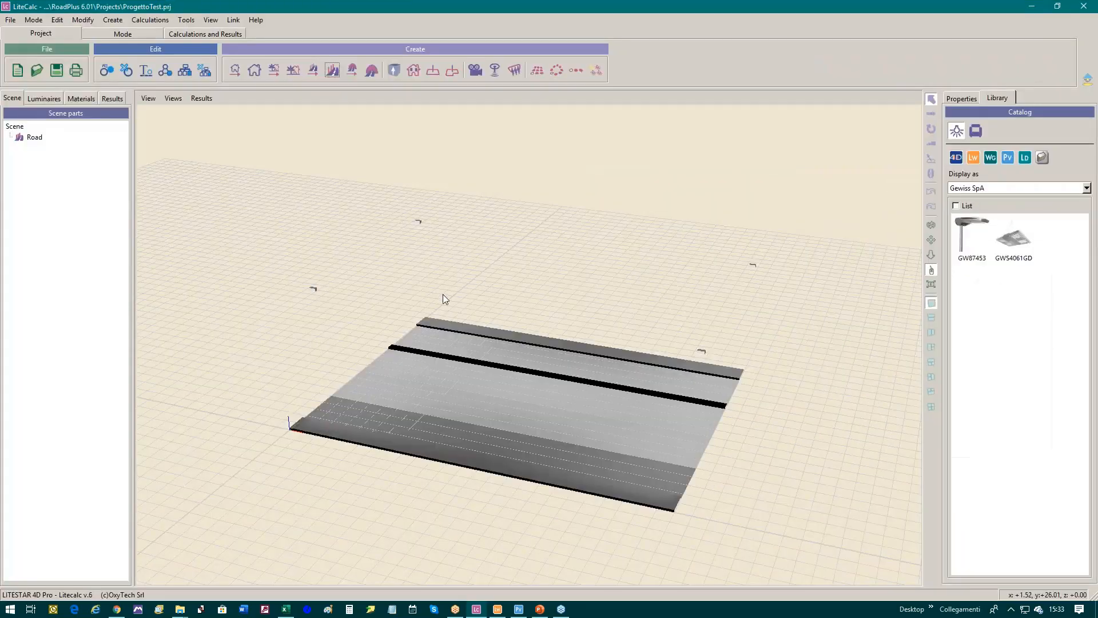
Step: Open the Road object of the scene for modification and display its luminaire data
{"action": "left_click", "coordinate": [35, 137]}
{"action": "right_click", "coordinate": [36, 137]}
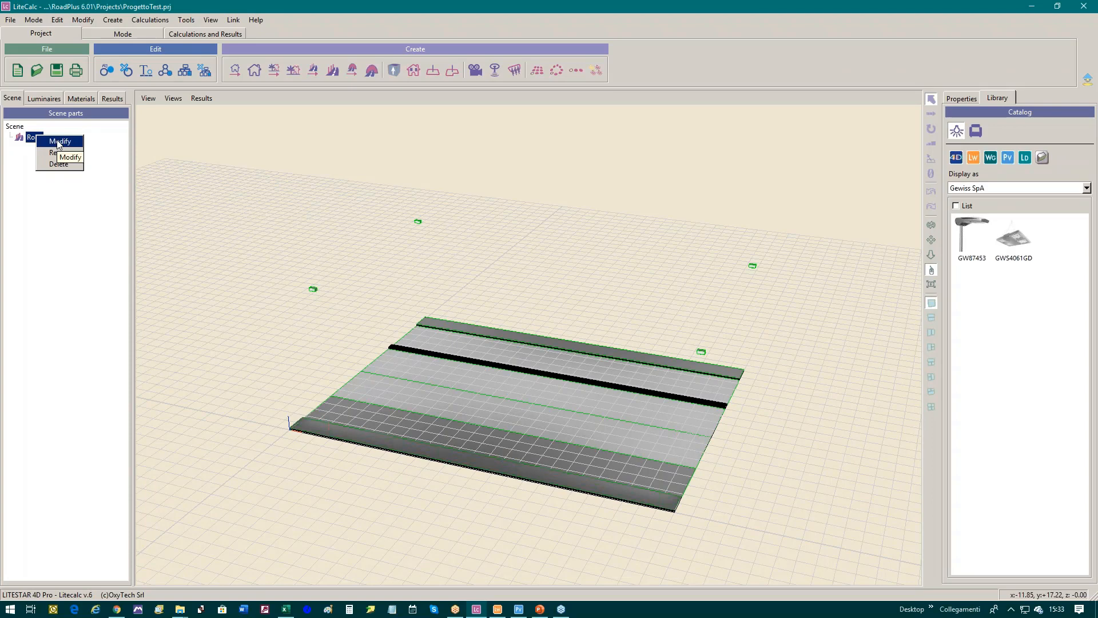
{"action": "left_click", "coordinate": [57, 141]}
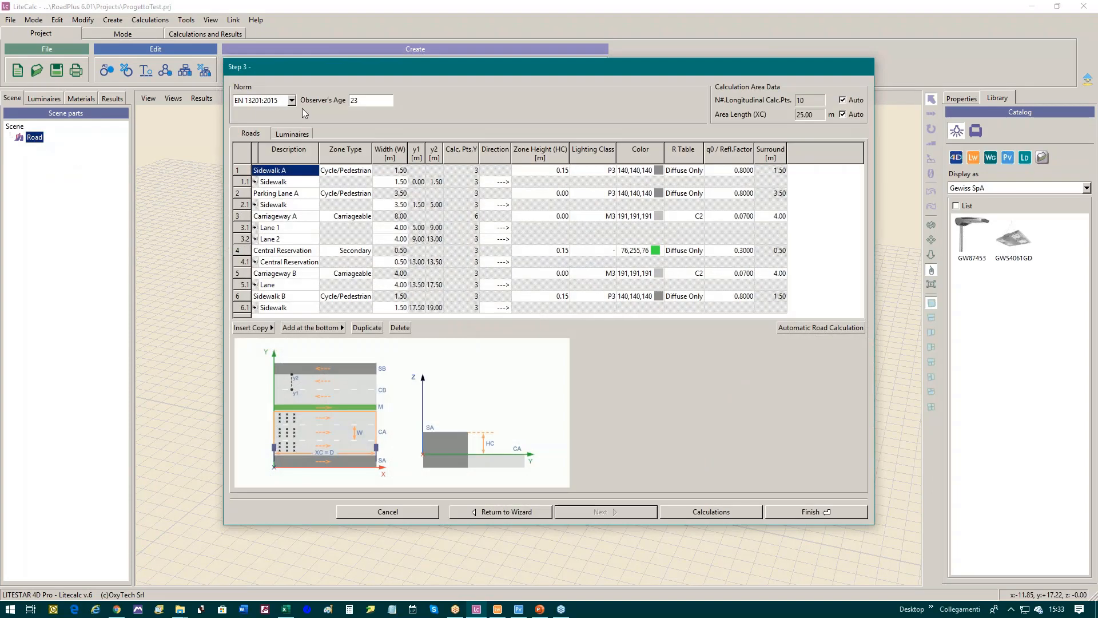
{"action": "left_click", "coordinate": [292, 133]}
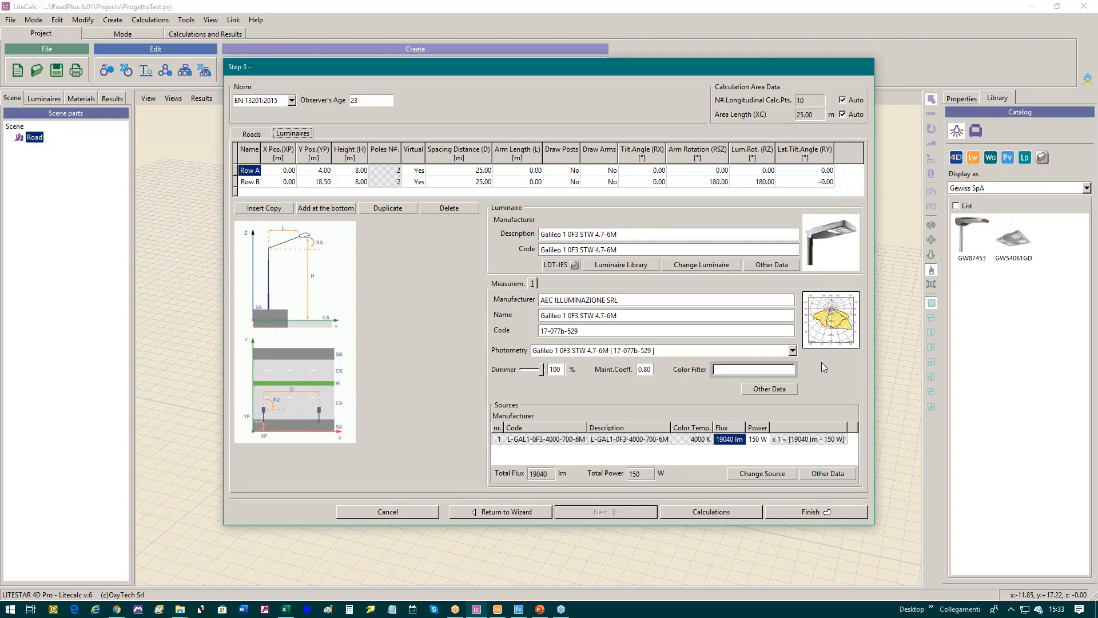
Step: Open the other data of the luminaire's photometric measurement in PhotoView, show its spectrum page and widen the window
{"action": "left_click", "coordinate": [764, 388]}
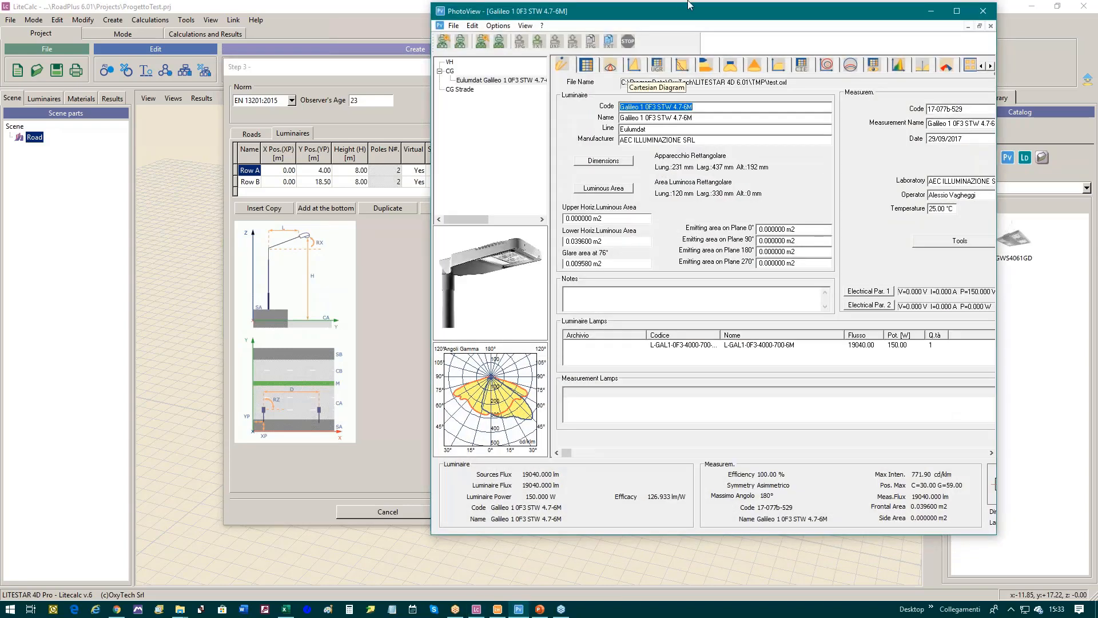
{"action": "left_click", "coordinate": [899, 66]}
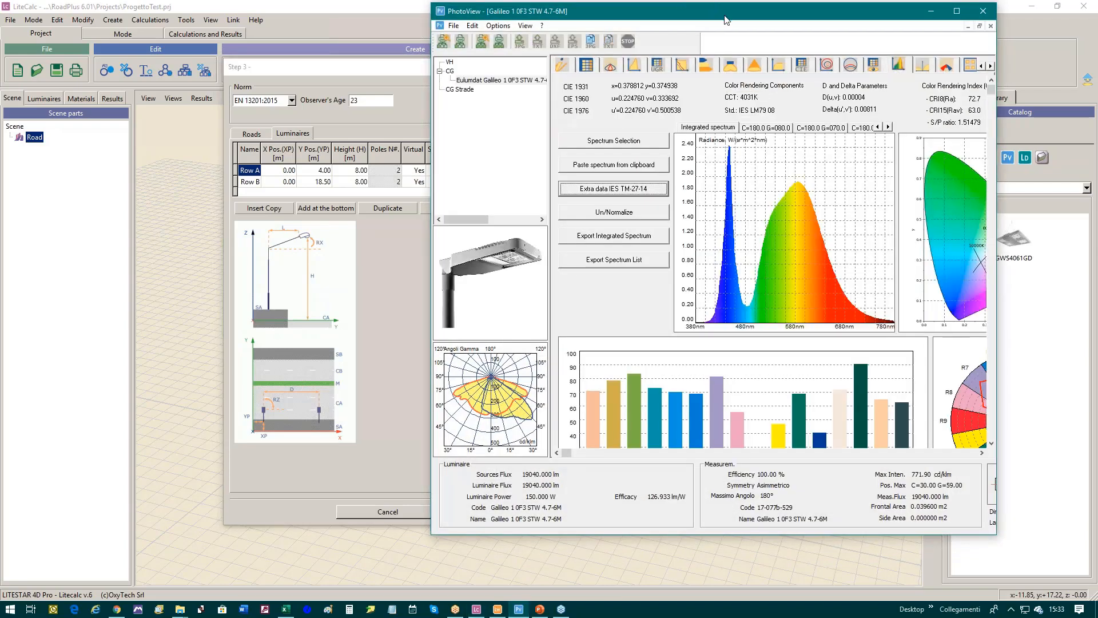
{"action": "left_click_drag", "start_coordinate": [728, 16], "coordinate": [441, 16]}
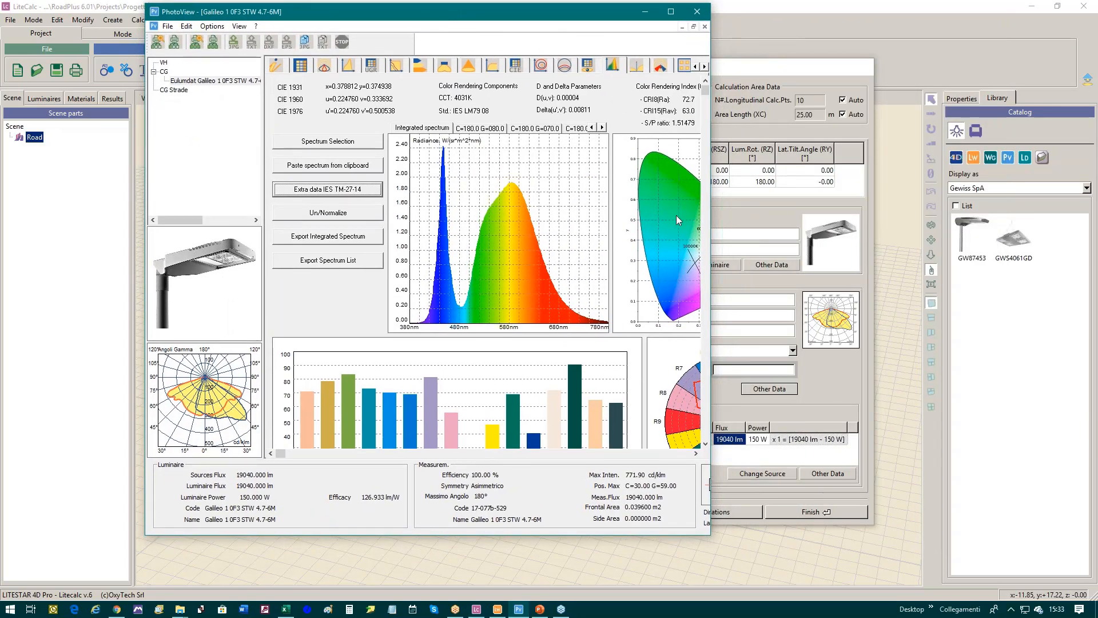
{"action": "left_click_drag", "start_coordinate": [713, 260], "coordinate": [966, 239]}
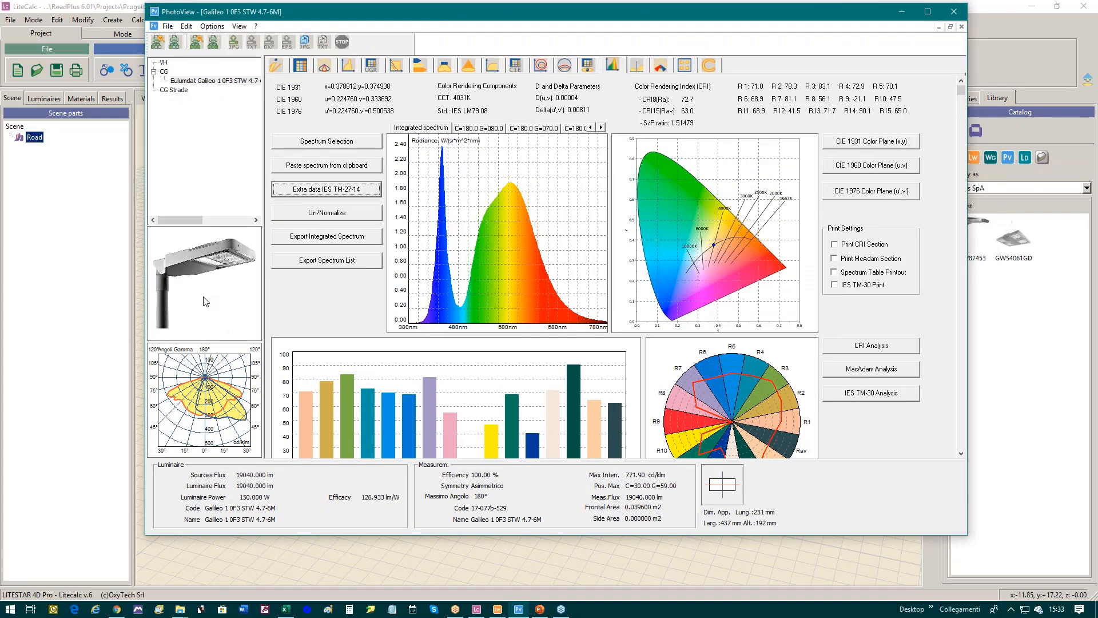
Step: Examine the luminaire's spectra for individual C and G angles, including C=000.0 G=040.0, and return to the integrated spectrum
{"action": "left_click", "coordinate": [470, 128]}
{"action": "left_click", "coordinate": [521, 130]}
{"action": "left_click", "coordinate": [579, 127]}
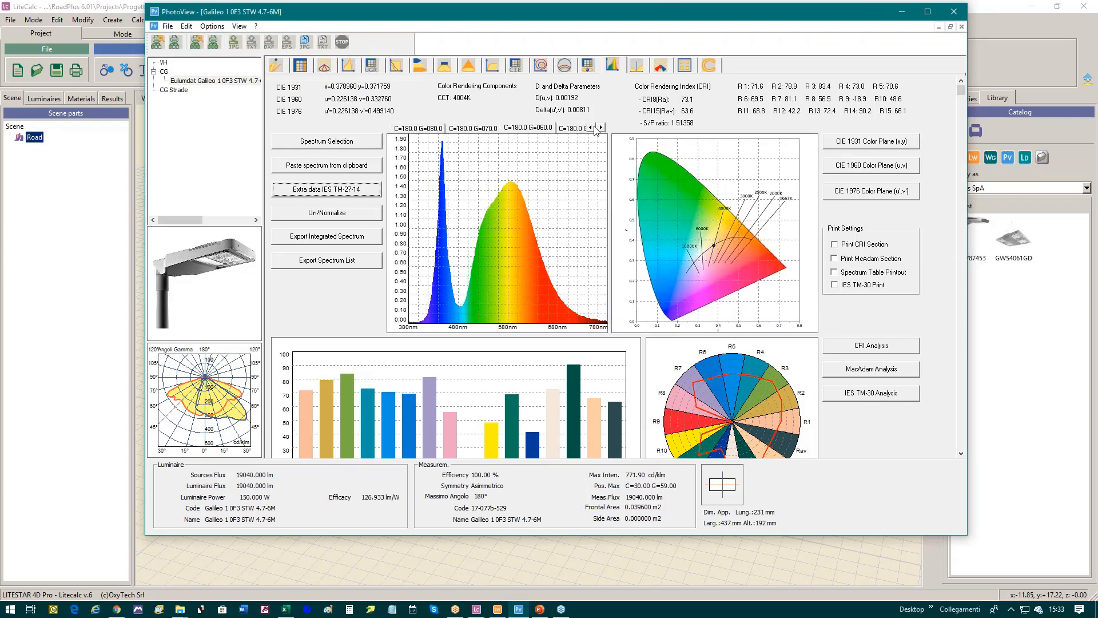
{"action": "left_click", "coordinate": [600, 127]}
{"action": "left_click", "coordinate": [600, 127]}
{"action": "left_click", "coordinate": [601, 127]}
{"action": "left_click", "coordinate": [527, 128]}
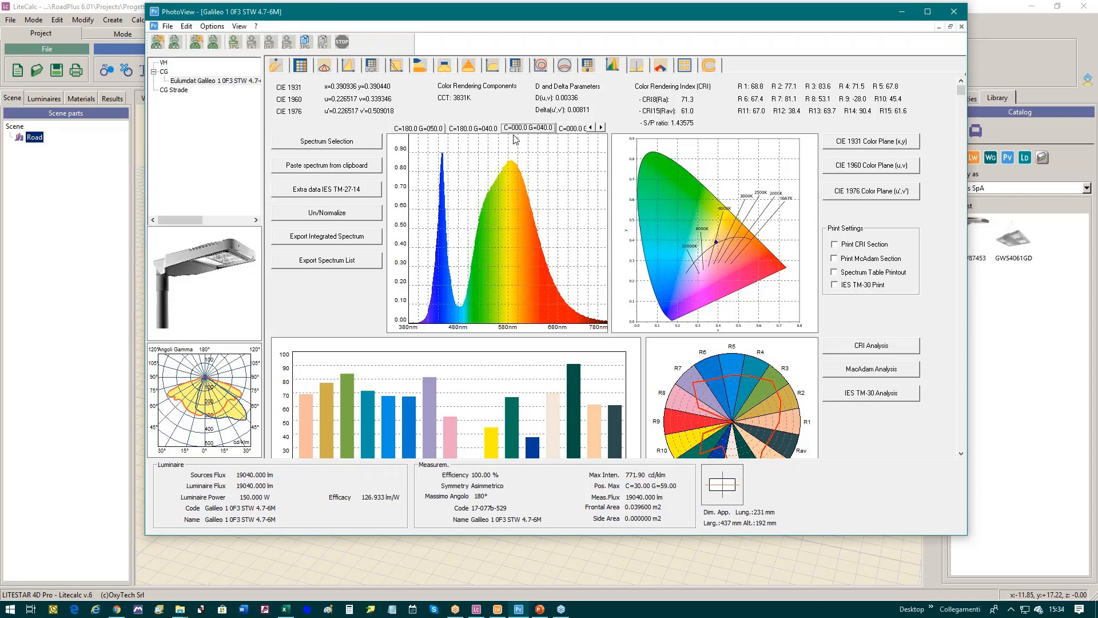
{"action": "left_click", "coordinate": [590, 128]}
{"action": "left_click", "coordinate": [591, 128]}
{"action": "left_click", "coordinate": [590, 128]}
{"action": "left_click", "coordinate": [591, 128]}
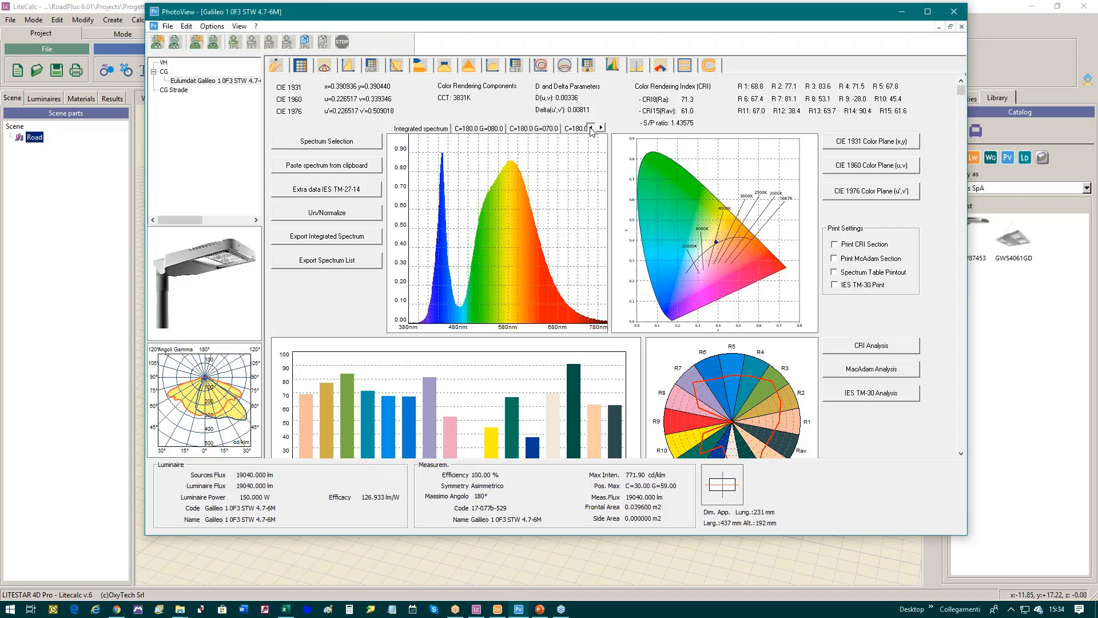
{"action": "left_click", "coordinate": [422, 129]}
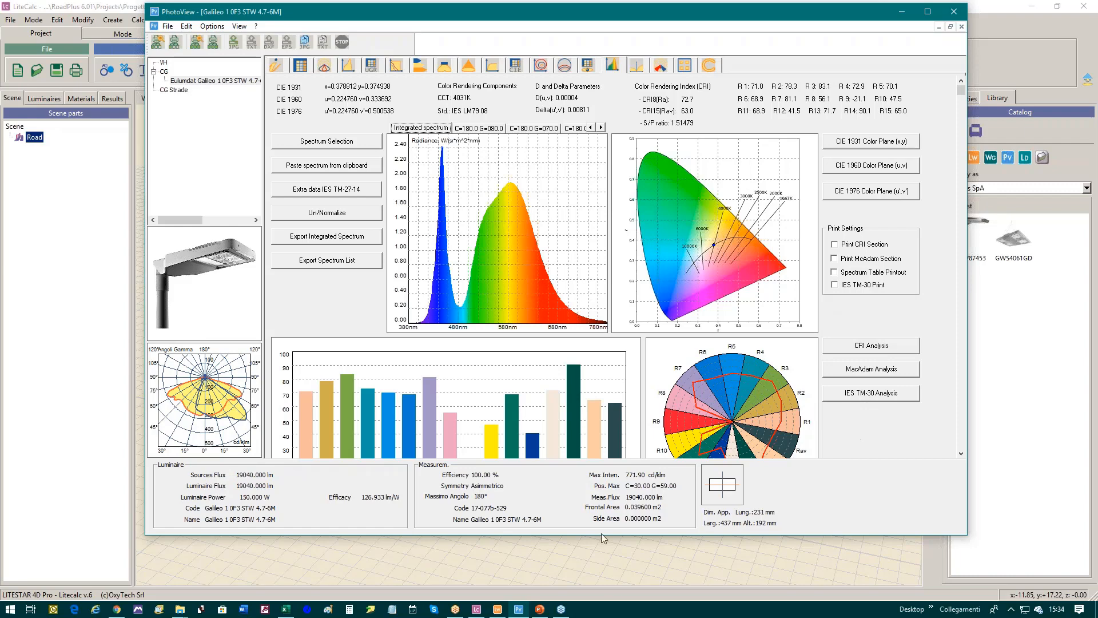
Step: Enlarge PhotoView, examine the MacAdam and IES TM-30 analyses of the luminaire, and return to the road dialog in Litecalc
{"action": "left_click_drag", "start_coordinate": [603, 534], "coordinate": [612, 565]}
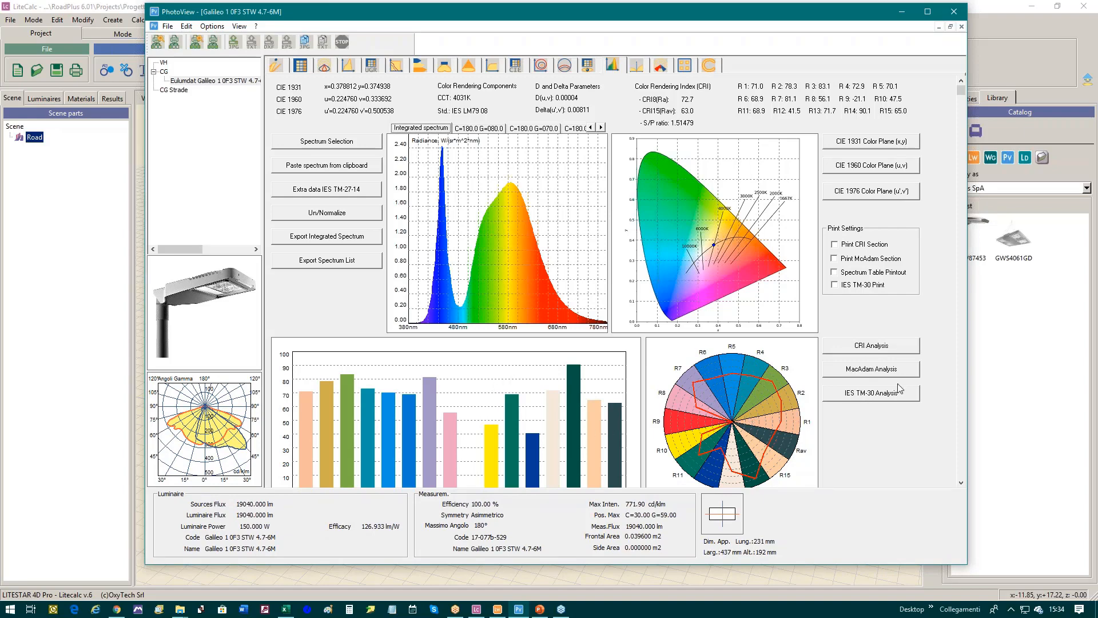
{"action": "left_click", "coordinate": [871, 369]}
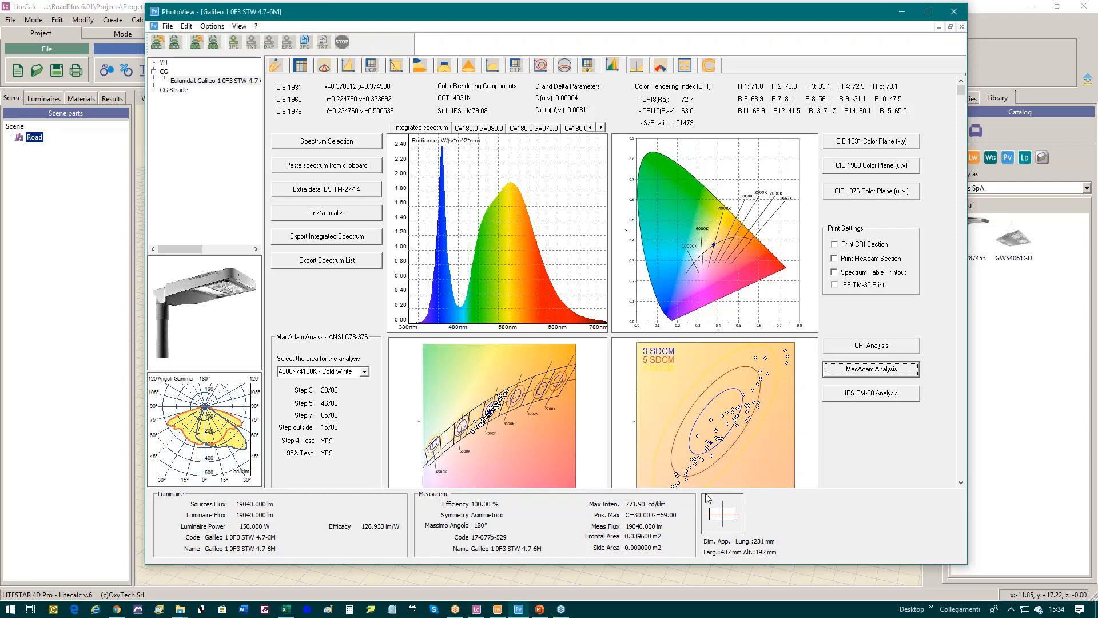
{"action": "left_click", "coordinate": [881, 394]}
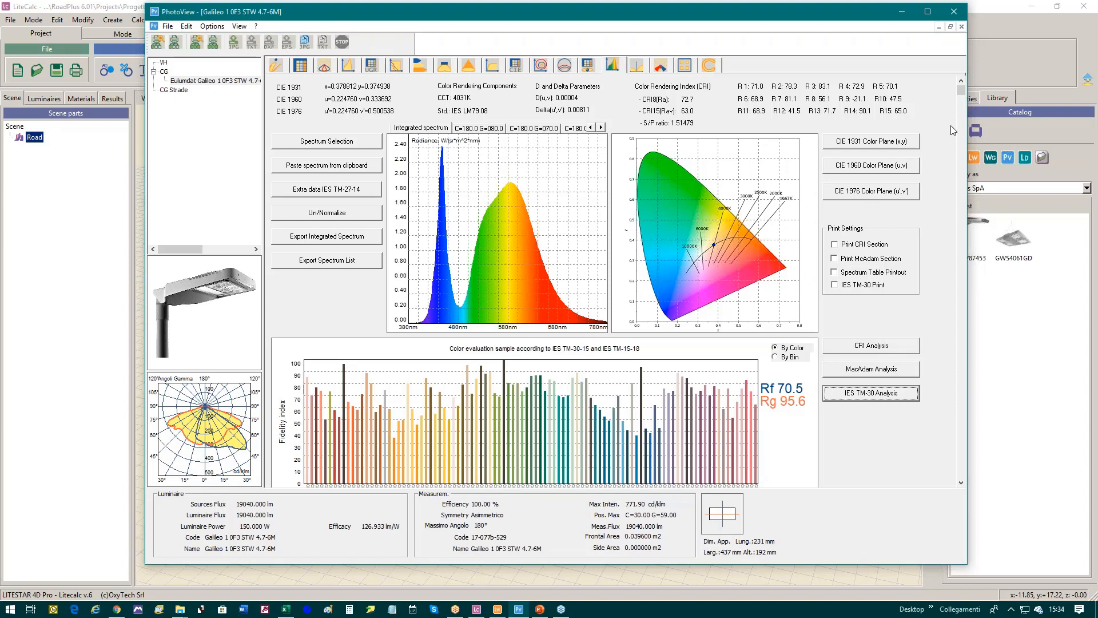
{"action": "left_click_drag", "start_coordinate": [962, 87], "coordinate": [926, 46]}
{"action": "left_click", "coordinate": [76, 283]}
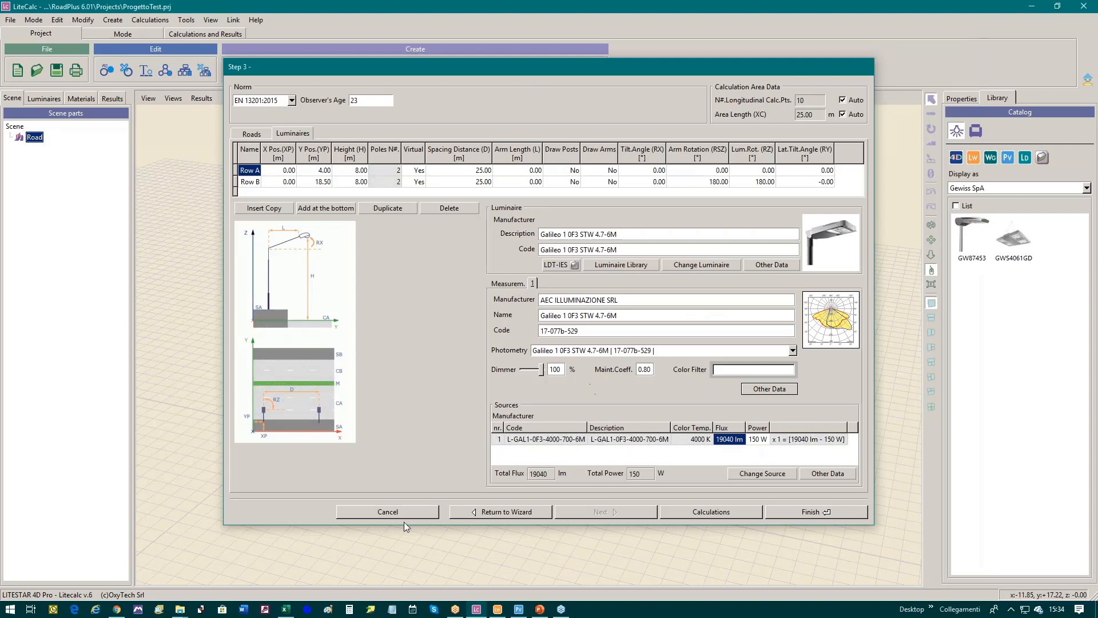
Step: Run the road calculation with the direct component, automatic grid and light pollution settings
{"action": "left_click", "coordinate": [712, 512]}
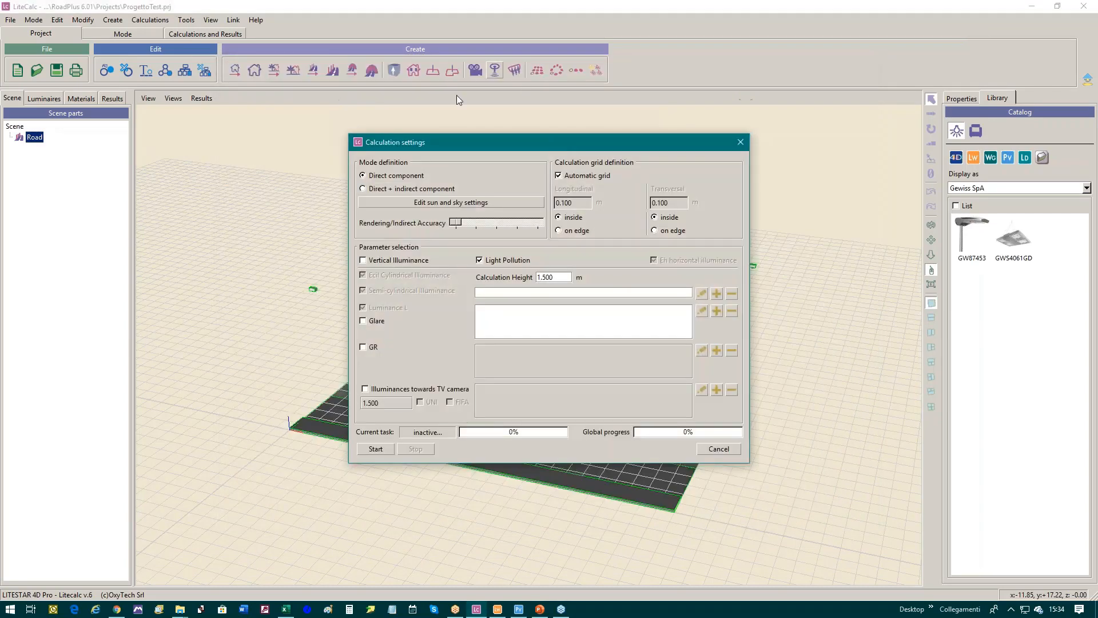
{"action": "left_click", "coordinate": [376, 449]}
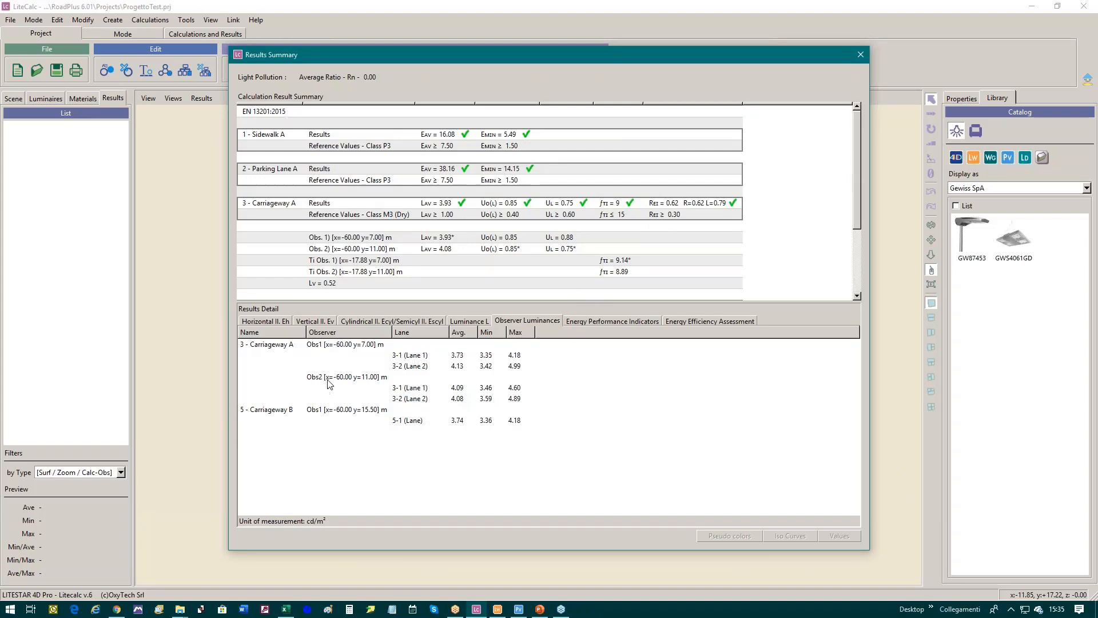
Step: Display the luminance values for both Carriageway A observers and the Carriageway B observer, adding isoluminance curves for Carriageway B
{"action": "left_click", "coordinate": [325, 347]}
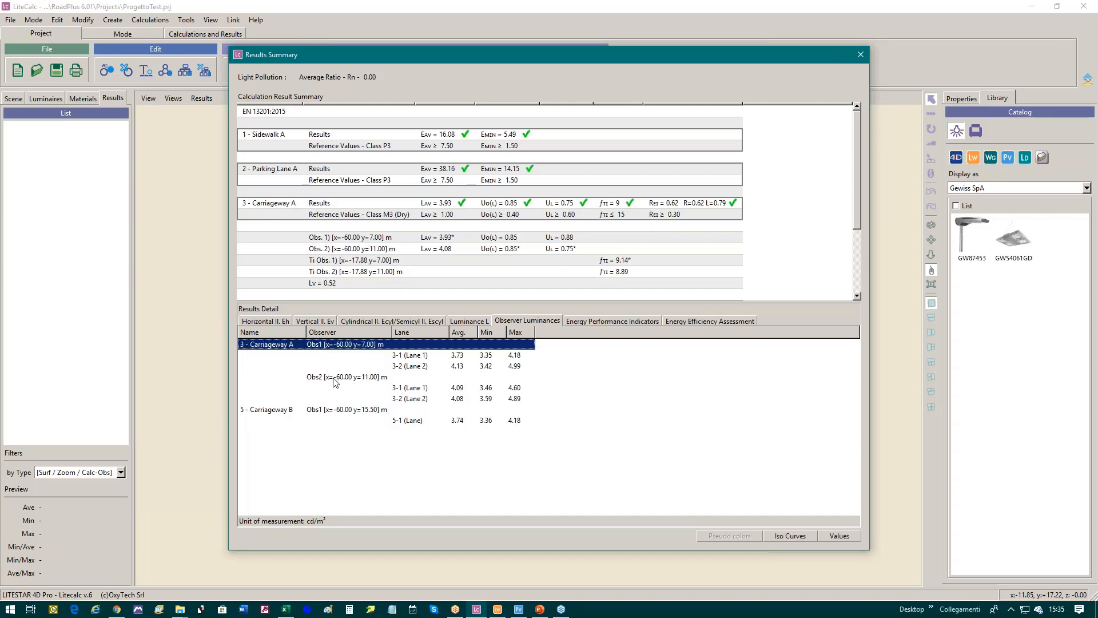
{"action": "left_click", "coordinate": [340, 383], "text": "ctrl"}
{"action": "left_click", "coordinate": [342, 409], "text": "ctrl"}
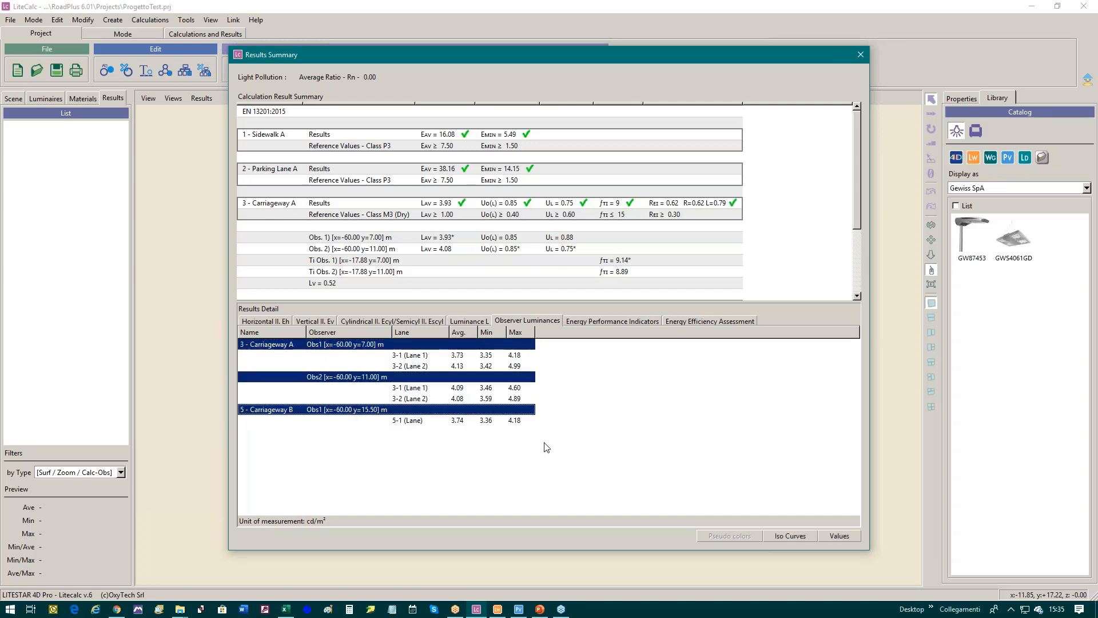
{"action": "left_click", "coordinate": [838, 536]}
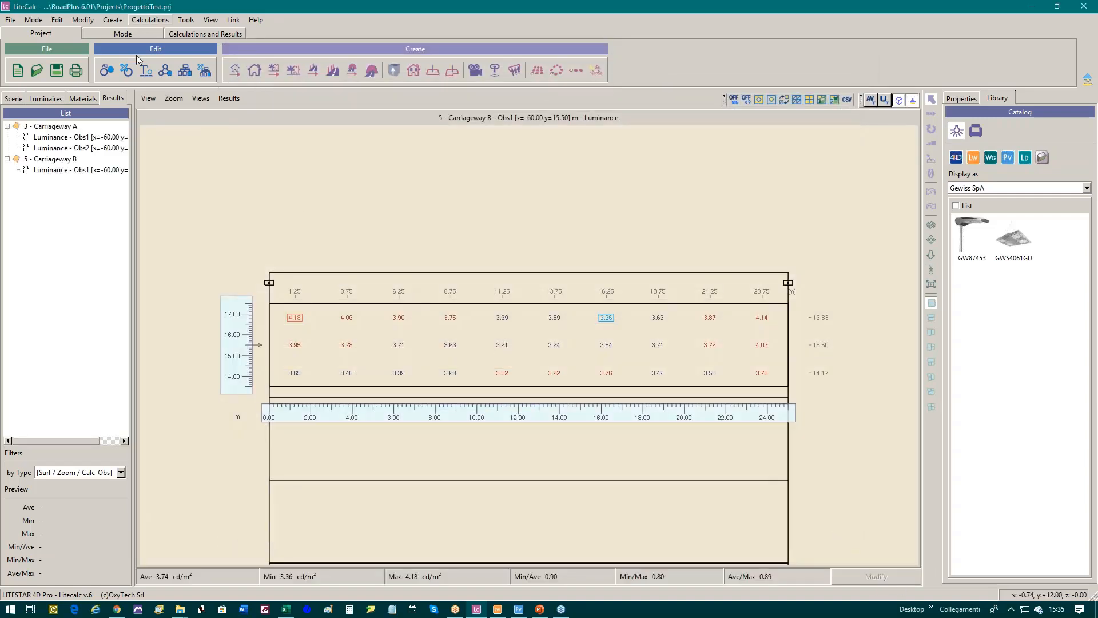
{"action": "left_click", "coordinate": [149, 97]}
{"action": "left_click", "coordinate": [163, 138]}
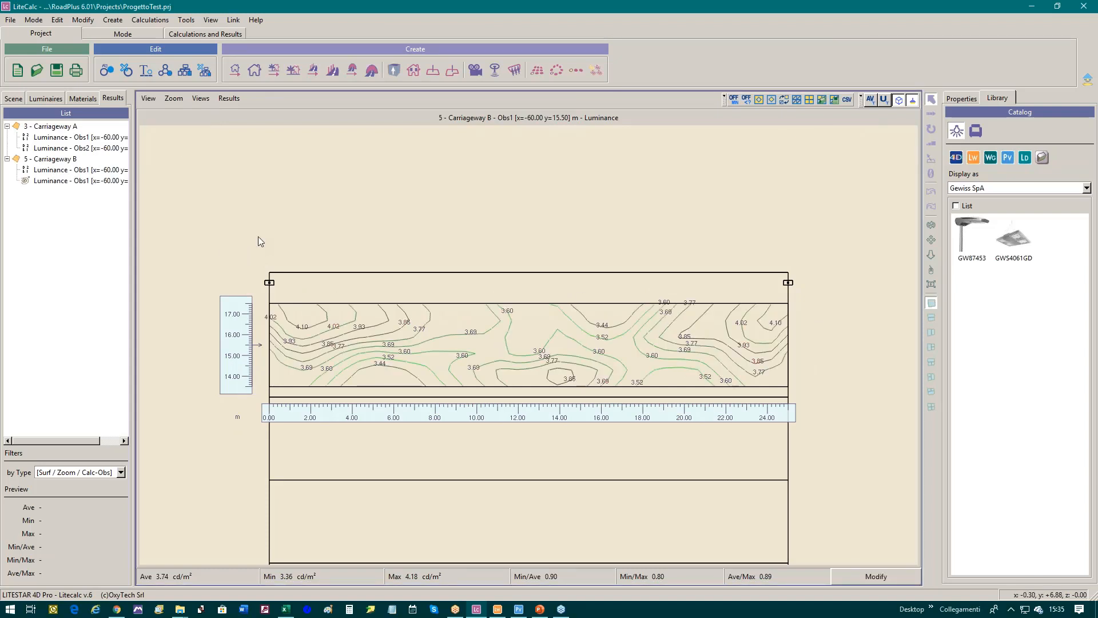
Step: Open the project printout in PrintManager with all sections included and show its print preview in an enlarged window
{"action": "left_click", "coordinate": [76, 70]}
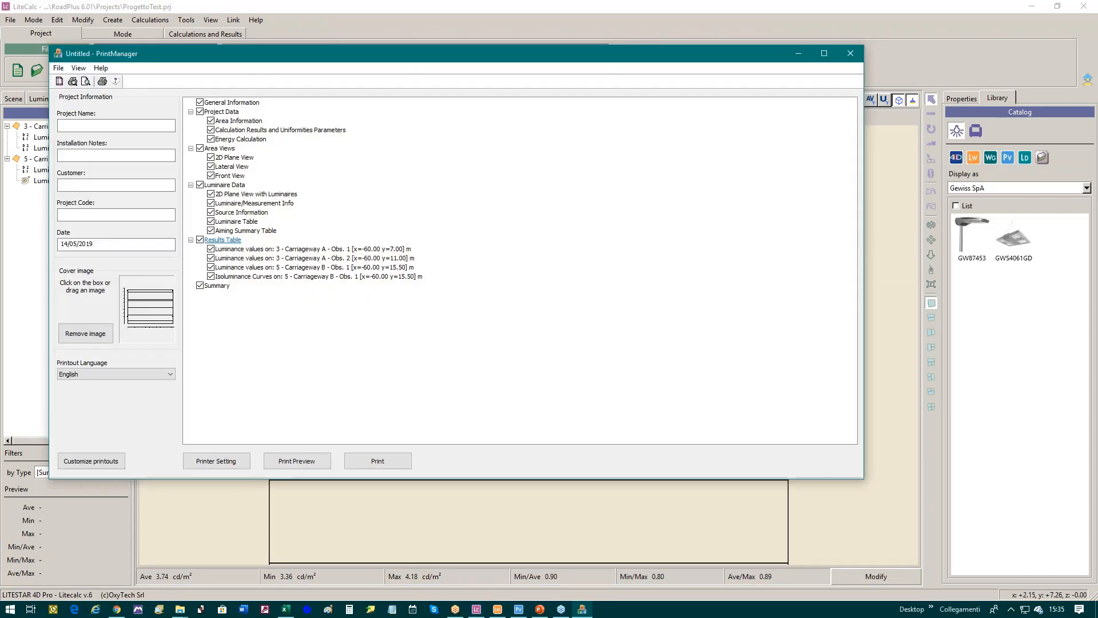
{"action": "left_click", "coordinate": [296, 462]}
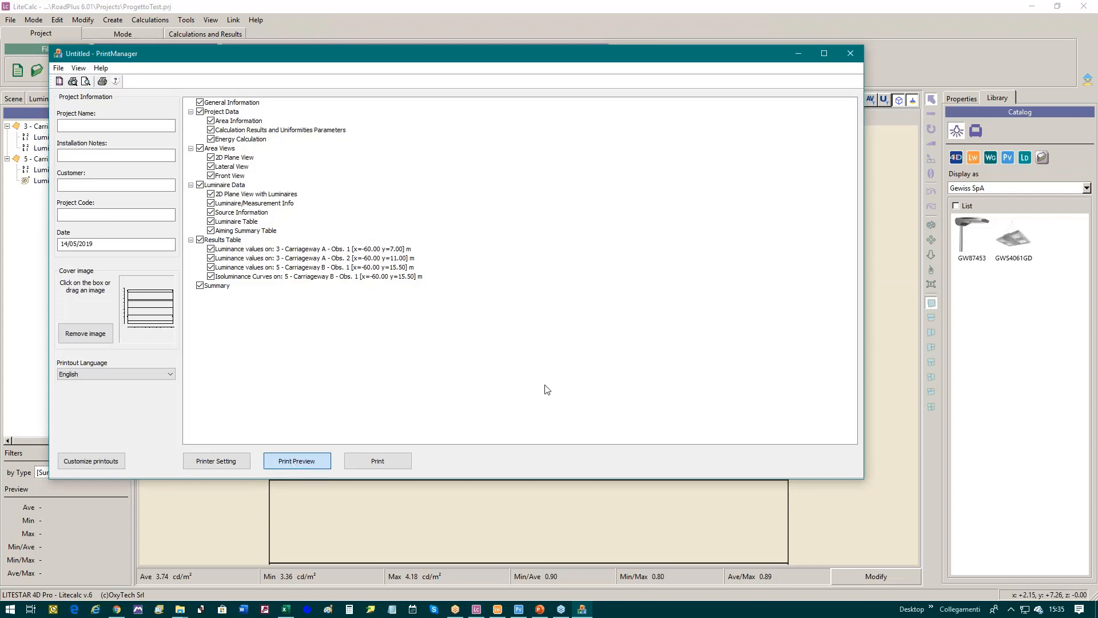
{"action": "left_click", "coordinate": [824, 53]}
Step: Examine the printout's area information, energy calculation, area views, luminaire data and Carriageway A luminance tables
{"action": "left_click", "coordinate": [57, 22]}
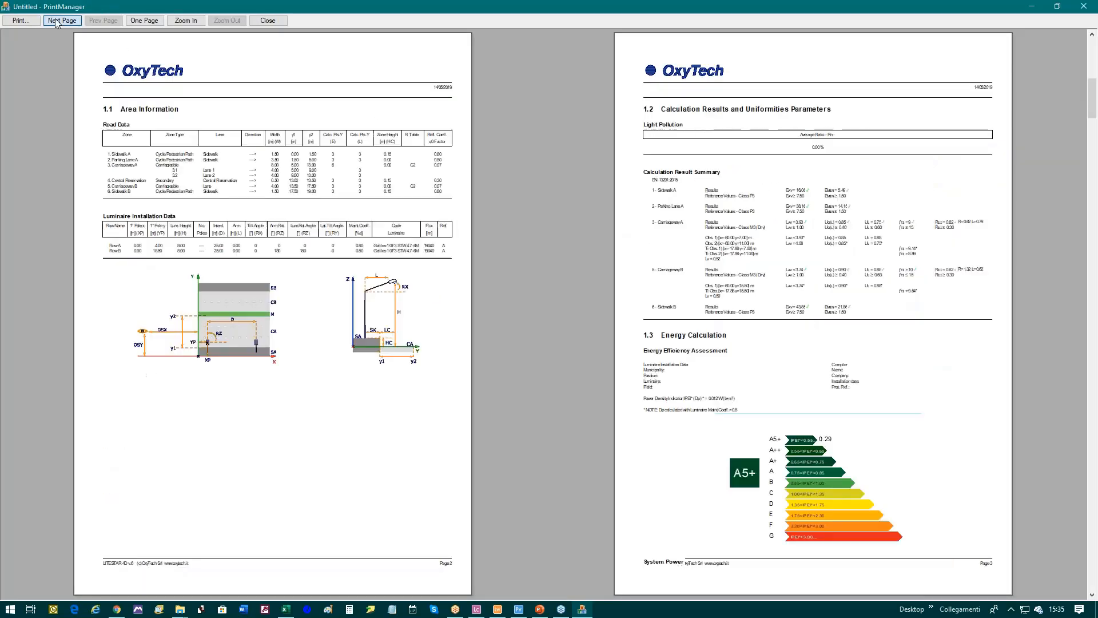
{"action": "left_click", "coordinate": [57, 22]}
{"action": "left_click", "coordinate": [57, 22]}
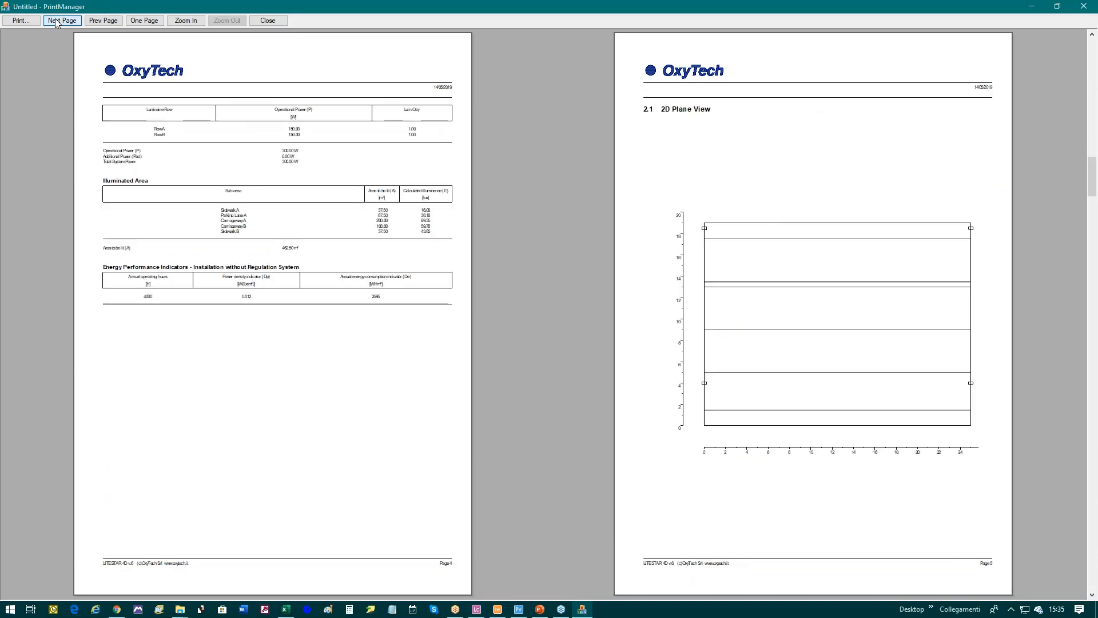
{"action": "left_click", "coordinate": [57, 22]}
{"action": "left_click", "coordinate": [58, 22]}
{"action": "left_click", "coordinate": [57, 22]}
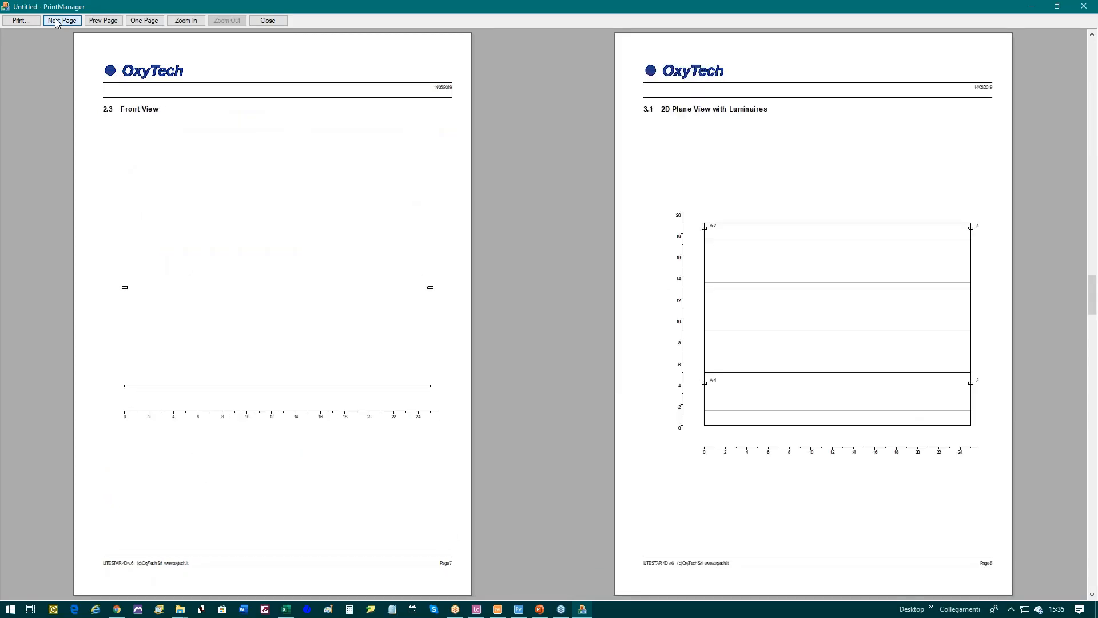
{"action": "left_click", "coordinate": [57, 21]}
{"action": "left_click", "coordinate": [58, 22]}
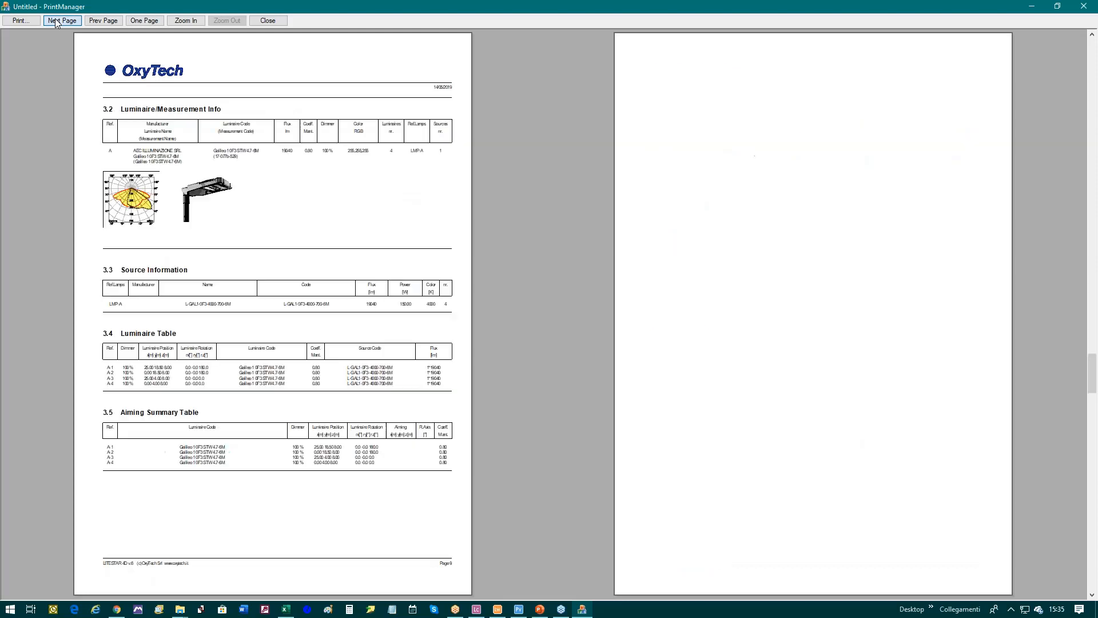
{"action": "left_click", "coordinate": [57, 21]}
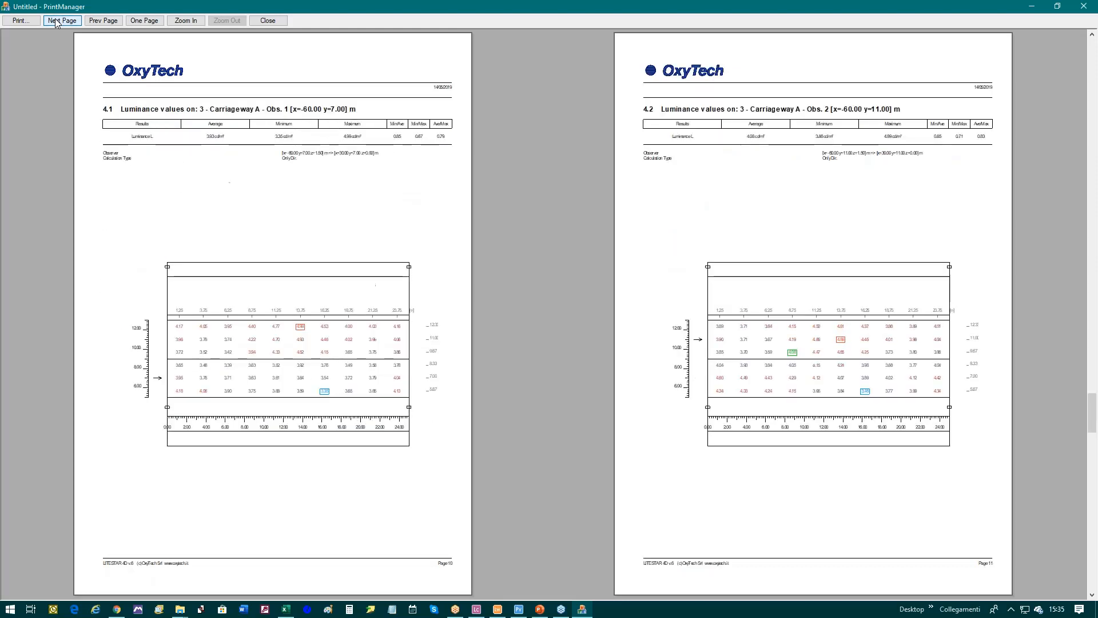